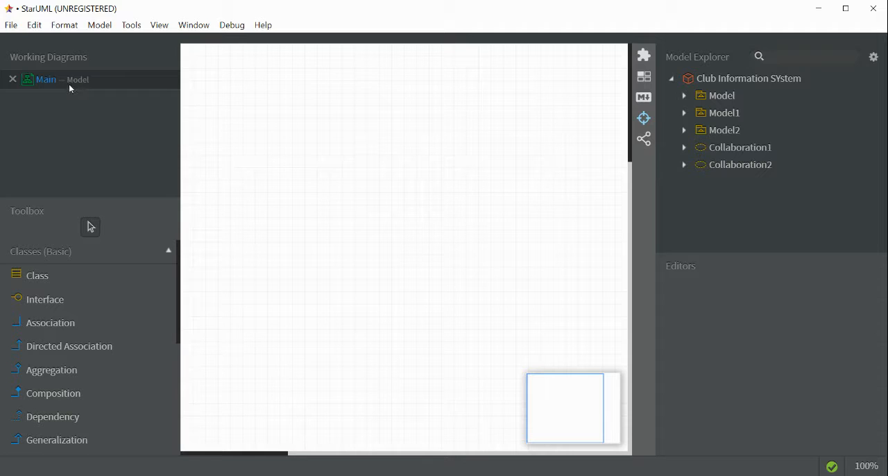
- Add a use case diagram to the Club Information SYstem project
{"action": "left_click", "coordinate": [687, 101]}
{"action": "left_click", "coordinate": [686, 99]}
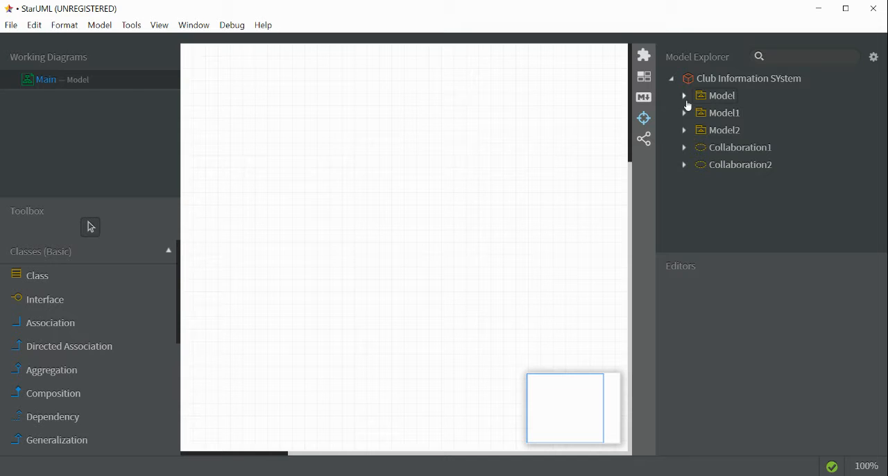
{"action": "left_click", "coordinate": [728, 82]}
{"action": "right_click", "coordinate": [728, 82]}
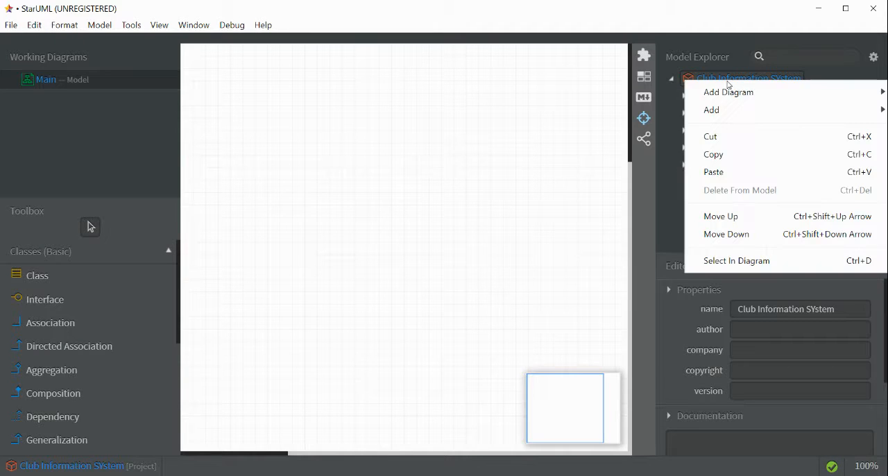
{"action": "mouse_move", "coordinate": [730, 94]}
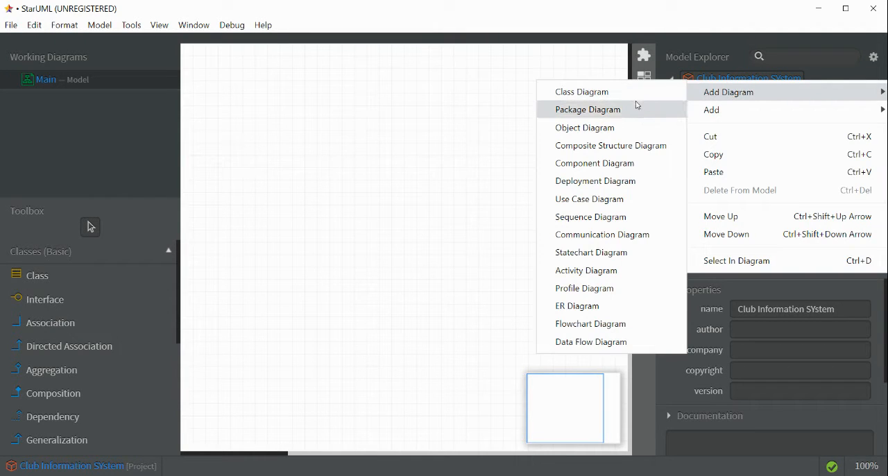
{"action": "left_click", "coordinate": [620, 201]}
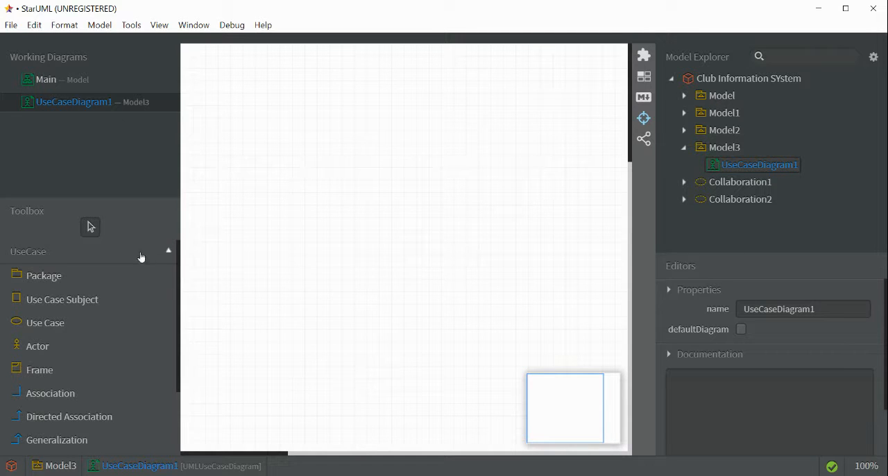
- Place an actor in the upper-left area of the diagram and name it Team Management
{"action": "left_click", "coordinate": [77, 345]}
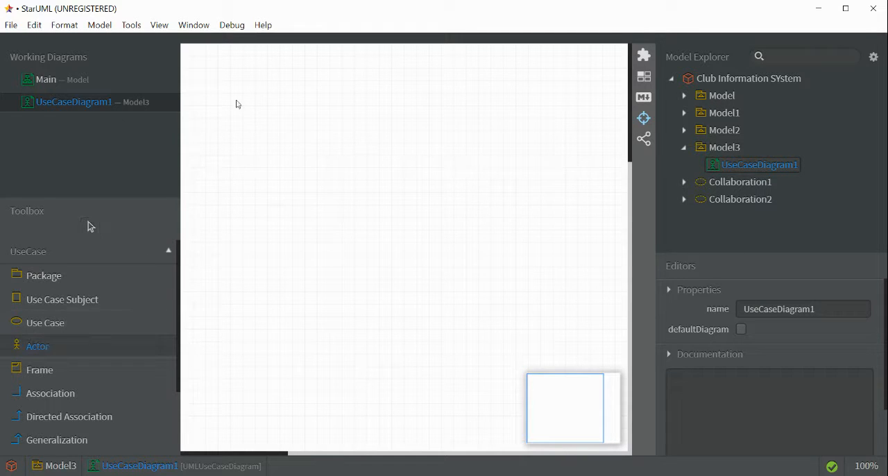
{"action": "left_click_drag", "start_coordinate": [224, 101], "coordinate": [279, 167]}
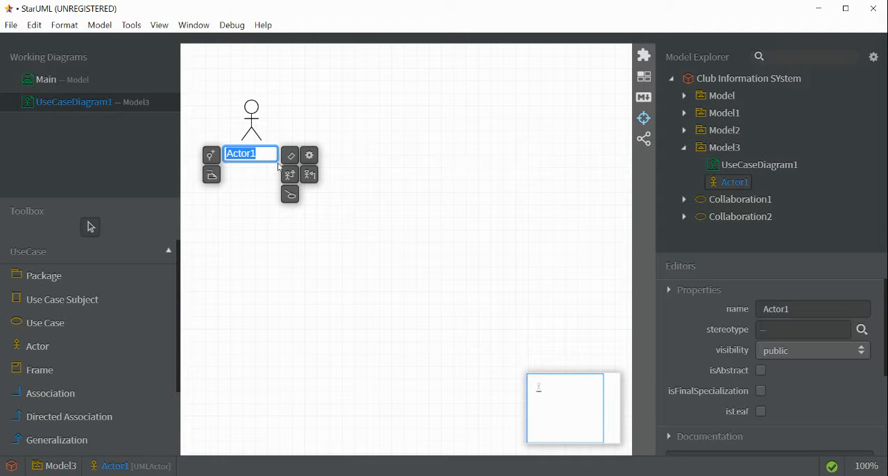
{"action": "key", "text": "BackSpace"}
{"action": "type", "text": "Team Managerme"}
{"action": "key", "text": "BackSpace"}
{"action": "key", "text": "BackSpace"}
{"action": "key", "text": "BackSpace"}
{"action": "type", "text": "ment"}
{"action": "left_click", "coordinate": [292, 142]}
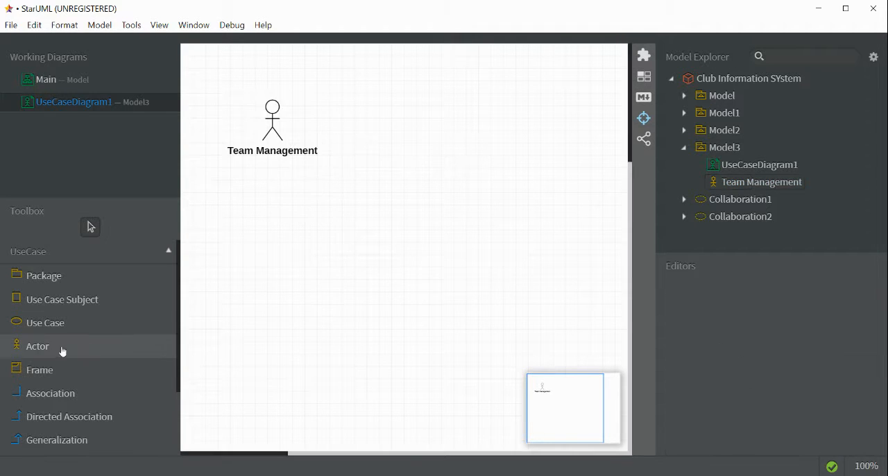
- Draw a large use case subject beside the Team Management actor and name it Club Information System
{"action": "left_click", "coordinate": [69, 299]}
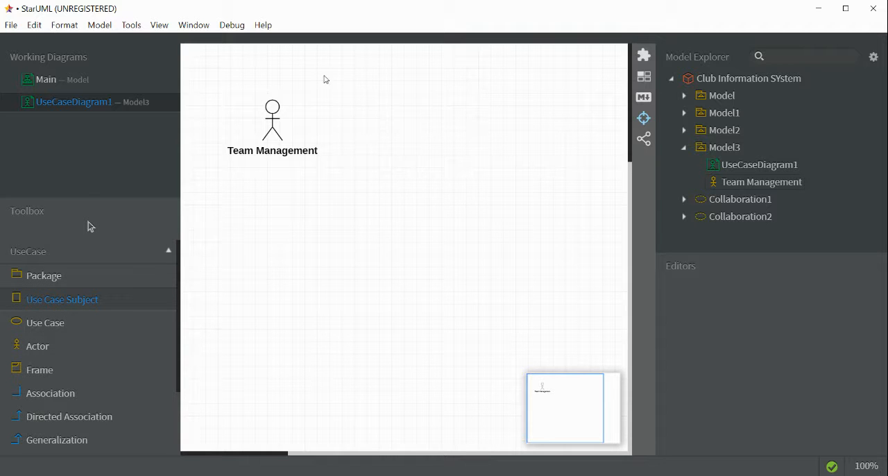
{"action": "left_click_drag", "start_coordinate": [324, 75], "coordinate": [548, 307]}
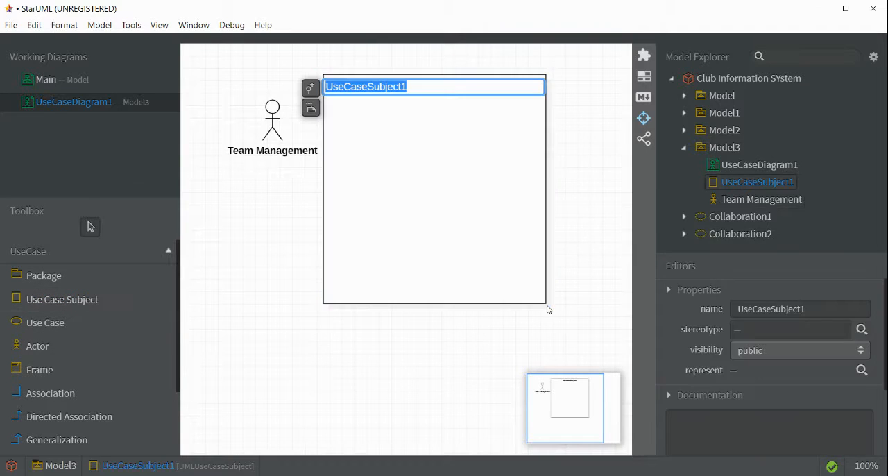
{"action": "key", "text": "BackSpace"}
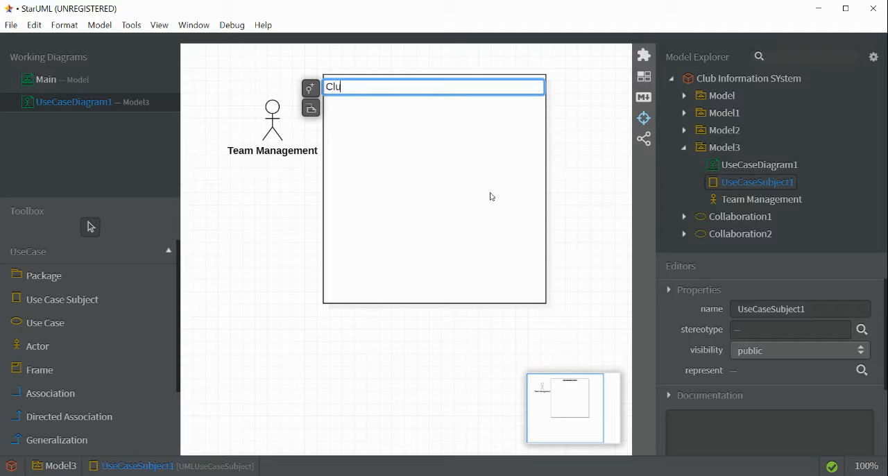
{"action": "type", "text": "Club Information System"}
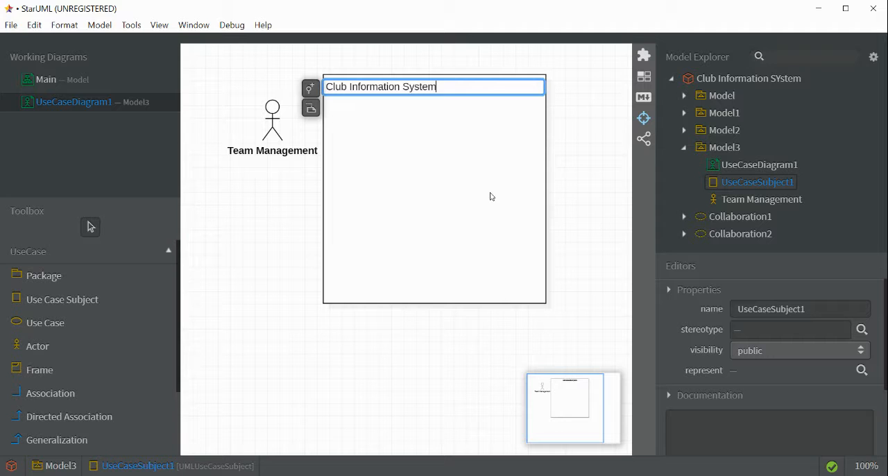
{"action": "key", "text": "Return"}
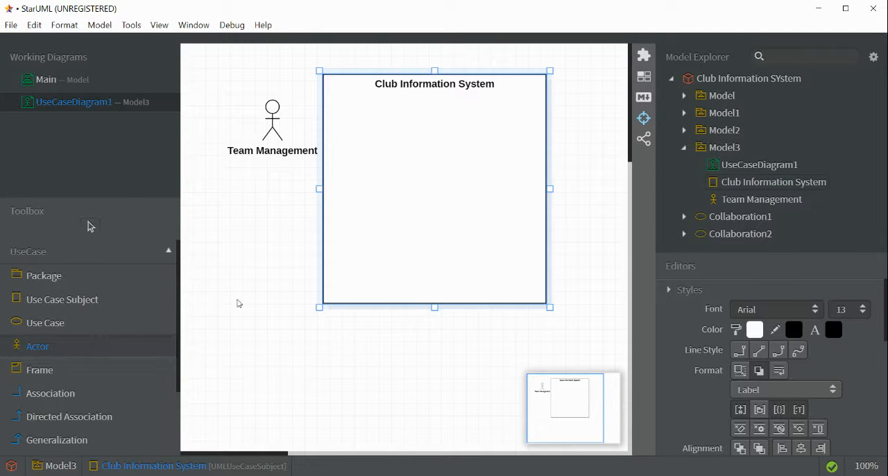
- Place a second actor on the opposite side of the Club Information System subject and name it Exco Leader
{"action": "left_click_drag", "start_coordinate": [579, 120], "coordinate": [617, 191]}
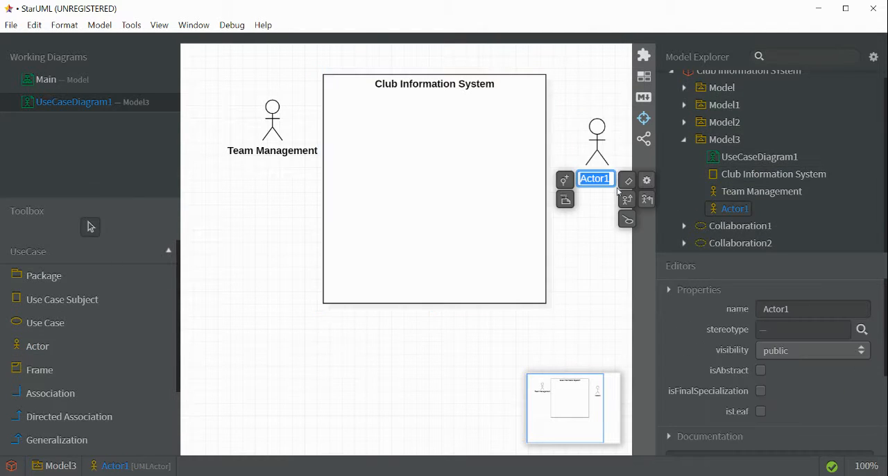
{"action": "type", "text": "Exco Leader"}
{"action": "key", "text": "Return"}
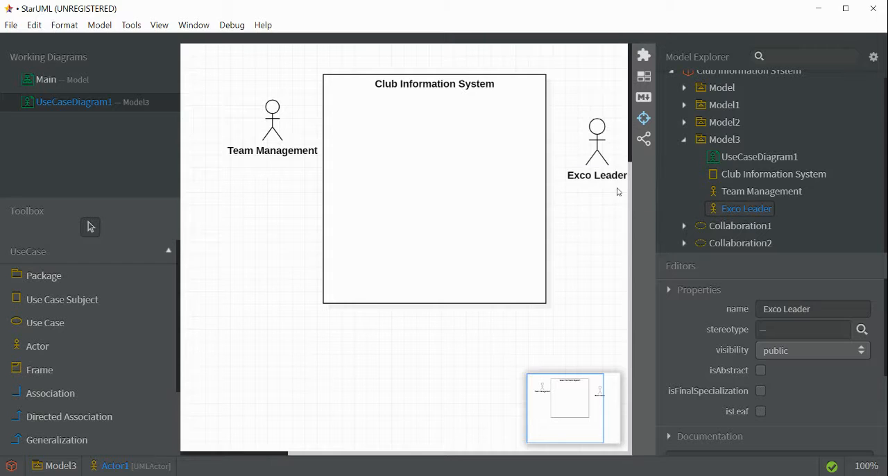
{"action": "left_click", "coordinate": [611, 204]}
- Draw a use case near the top of the Club Information System subject and name it Authentication
{"action": "left_click", "coordinate": [41, 320]}
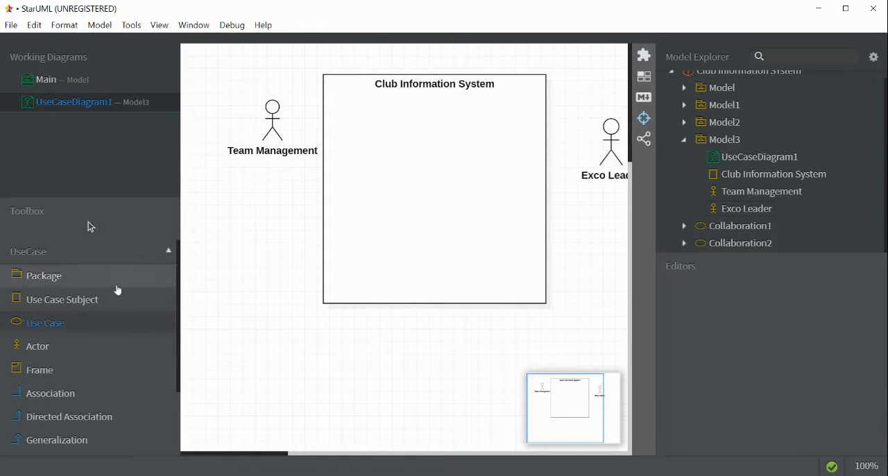
{"action": "left_click_drag", "start_coordinate": [361, 112], "coordinate": [499, 170]}
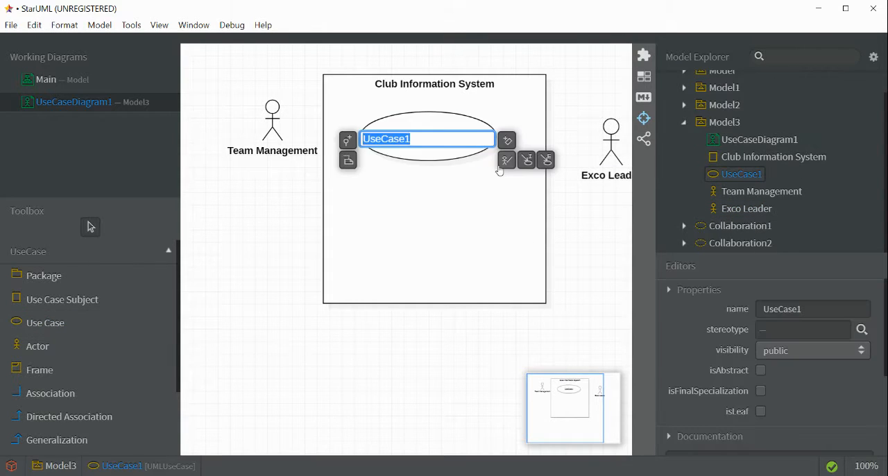
{"action": "type", "text": "Authenti"}
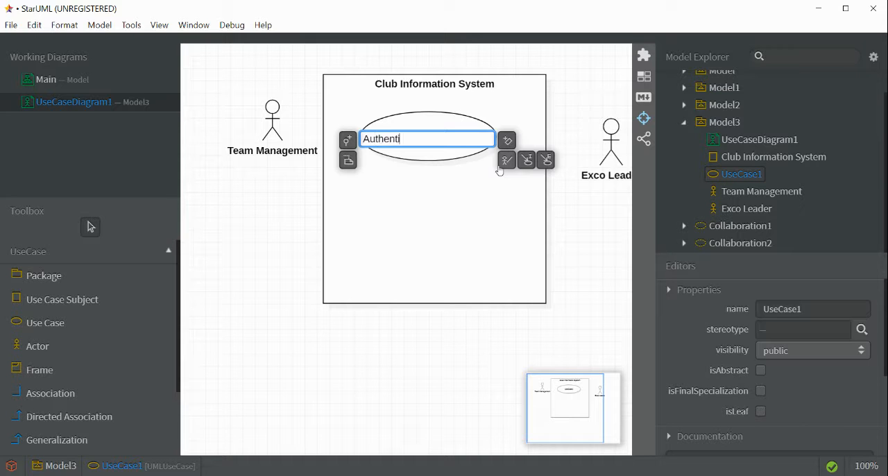
{"action": "type", "text": "cation"}
{"action": "left_click", "coordinate": [464, 193]}
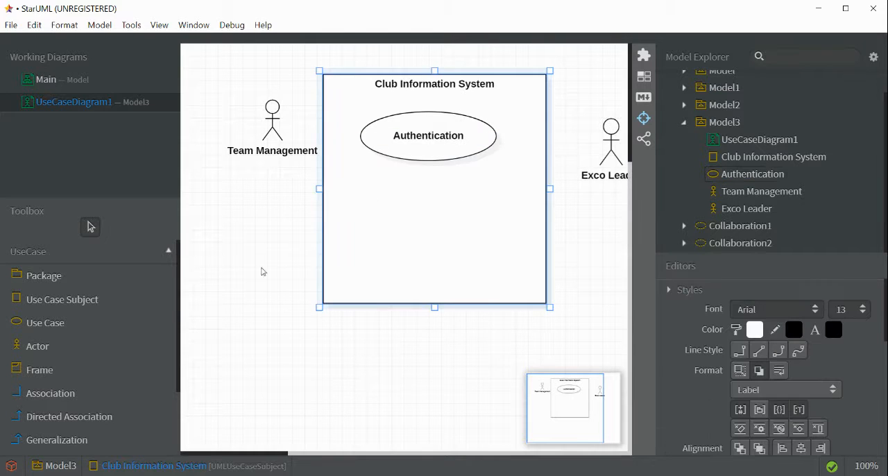
- Draw a use case below Authentication inside the subject and name it Manage User
{"action": "left_click", "coordinate": [96, 324]}
{"action": "left_click_drag", "start_coordinate": [365, 179], "coordinate": [510, 228]}
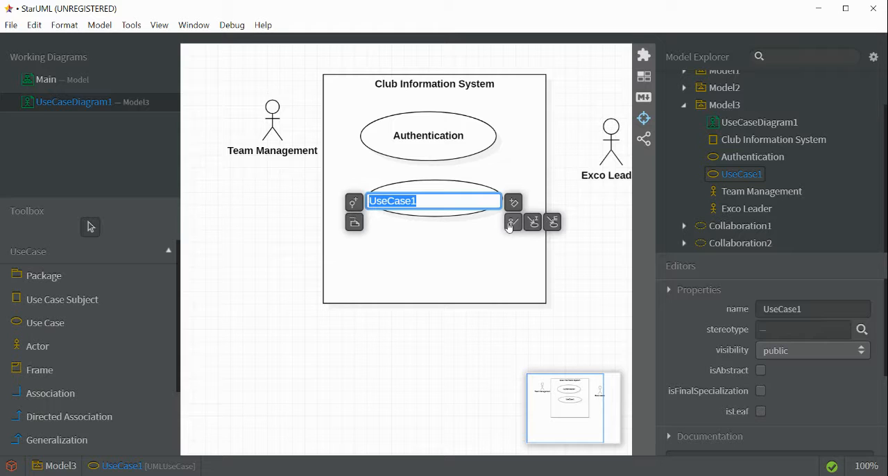
{"action": "type", "text": "Manage"}
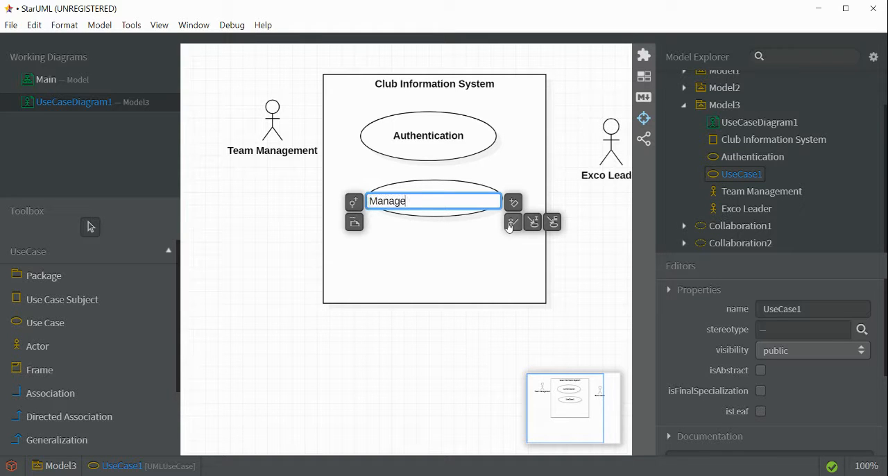
{"action": "type", "text": " User"}
{"action": "key", "text": "Return"}
- Draw a use case below Manage User inside the subject and name it Manage Program
{"action": "left_click", "coordinate": [45, 323]}
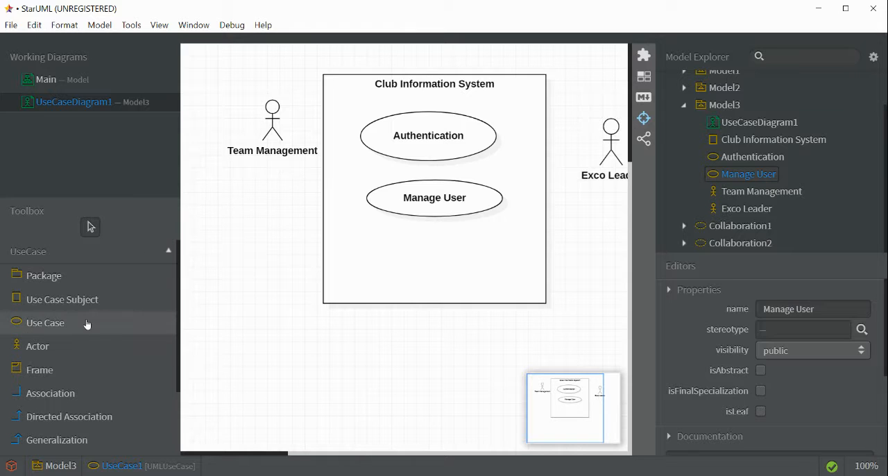
{"action": "left_click_drag", "start_coordinate": [368, 243], "coordinate": [524, 290]}
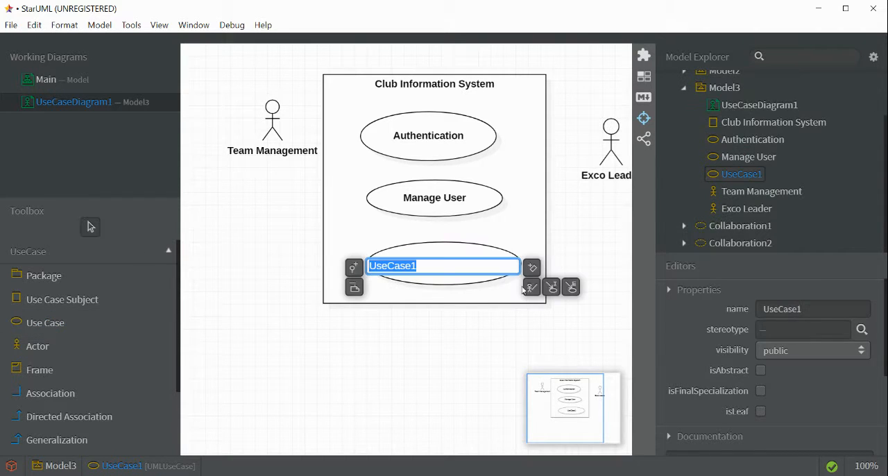
{"action": "type", "text": "Man"}
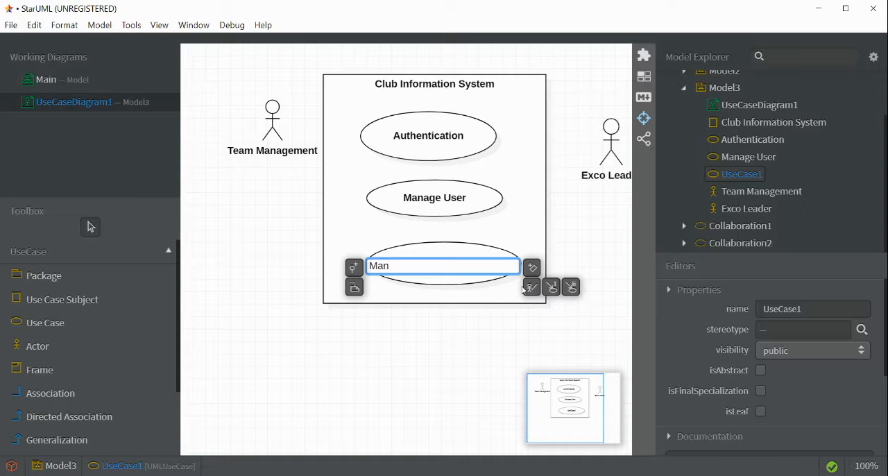
{"action": "type", "text": "age Programm"}
{"action": "left_click", "coordinate": [486, 320]}
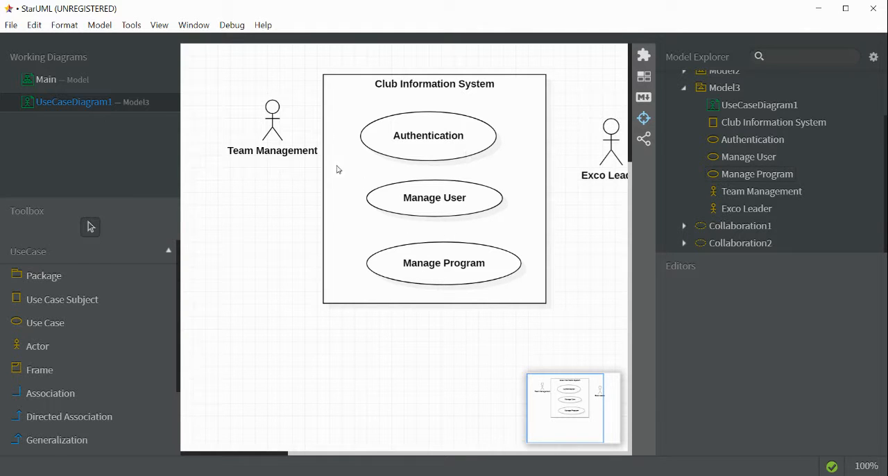
- Move the Team Management actor down and slightly away from the subject so it sits level with the use cases
{"action": "left_click", "coordinate": [278, 159]}
{"action": "left_click_drag", "start_coordinate": [262, 202], "coordinate": [265, 203]}
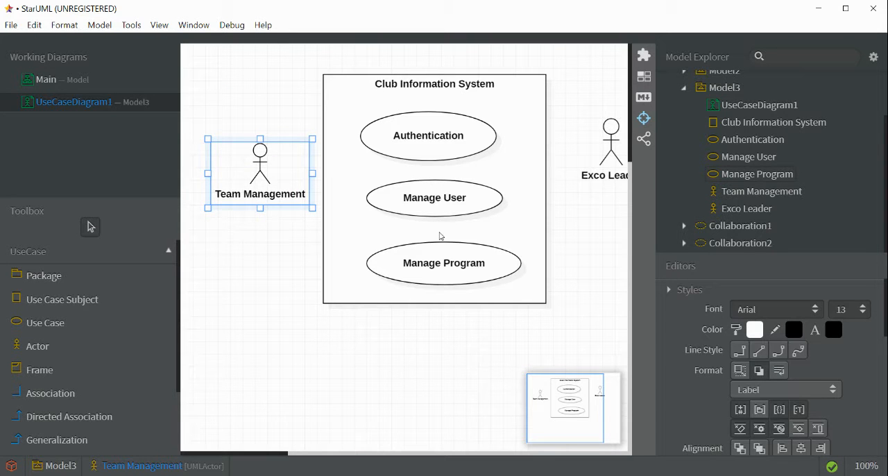
{"action": "left_click", "coordinate": [227, 347]}
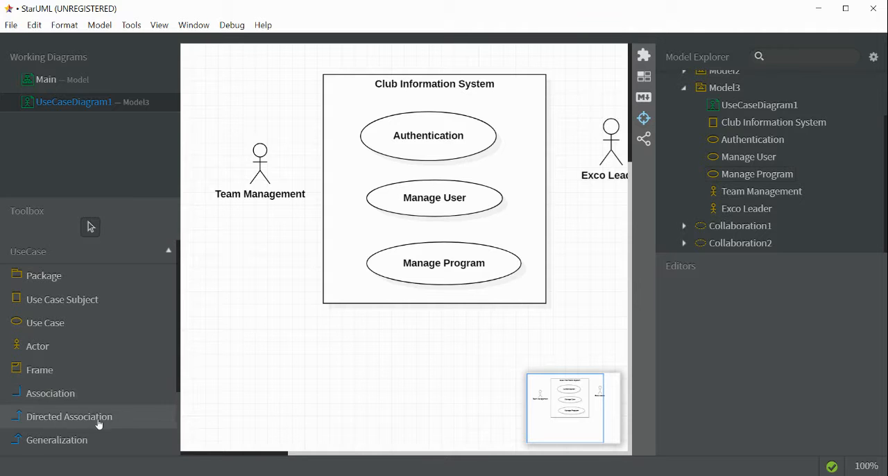
- Try linking Team Management to the Authentication use case with a directed association and delete that arrow from the diagram
{"action": "left_click", "coordinate": [70, 394]}
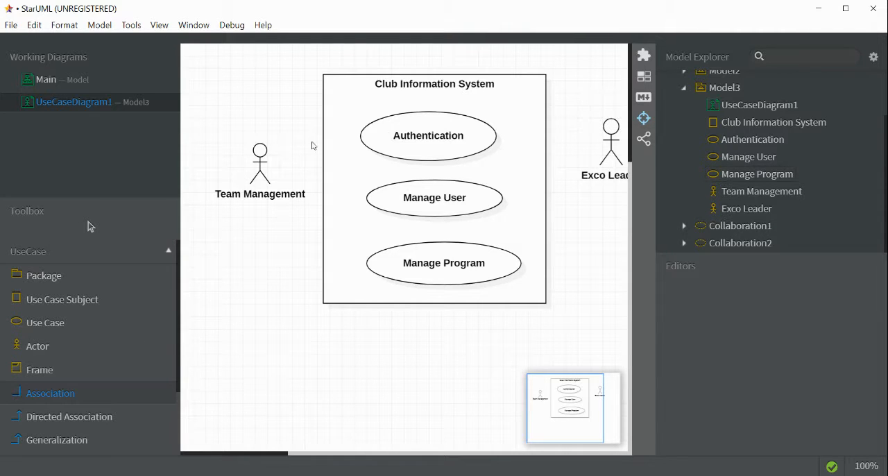
{"action": "left_click", "coordinate": [119, 416]}
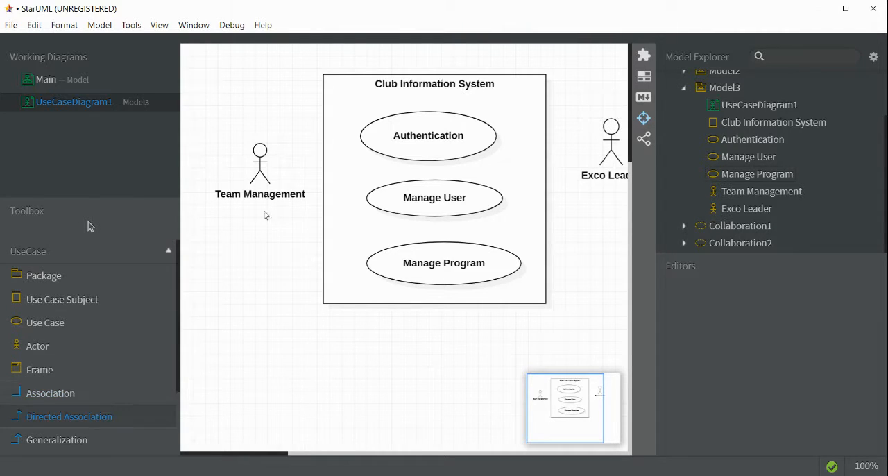
{"action": "left_click_drag", "start_coordinate": [267, 170], "coordinate": [382, 139]}
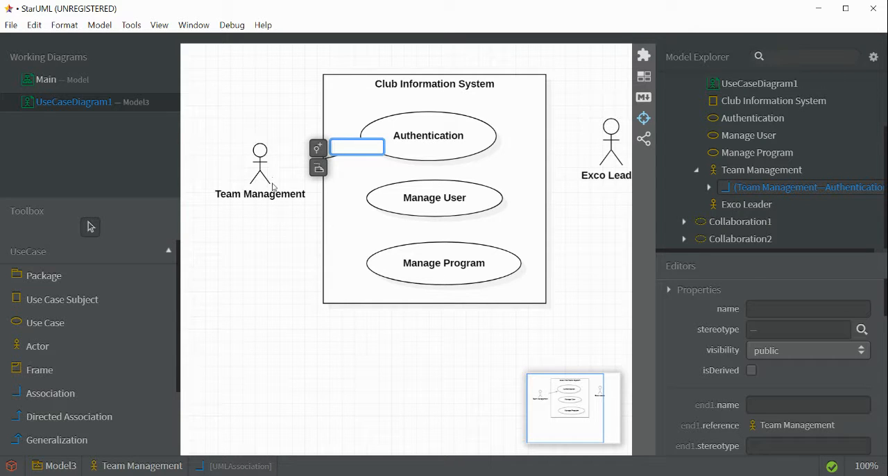
{"action": "left_click", "coordinate": [294, 259]}
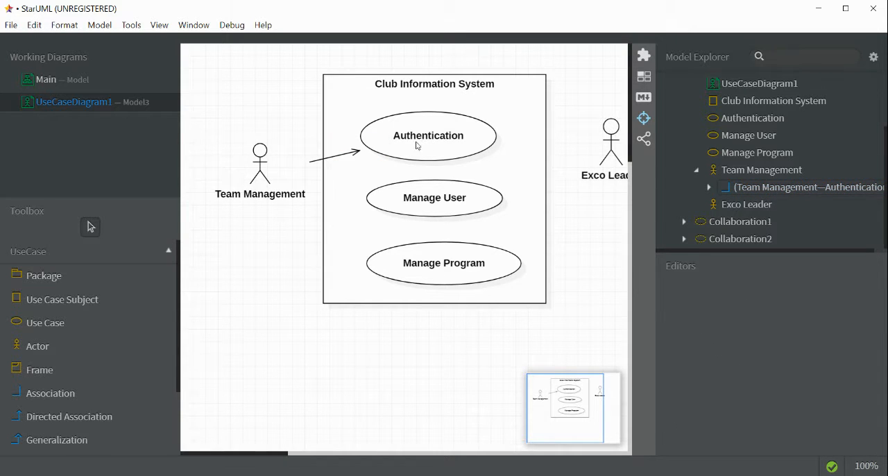
{"action": "left_click", "coordinate": [349, 155]}
{"action": "key", "text": "Delete"}
- Connect the Team Management actor to the Authentication use case with a plain, unnamed association
{"action": "left_click", "coordinate": [52, 394]}
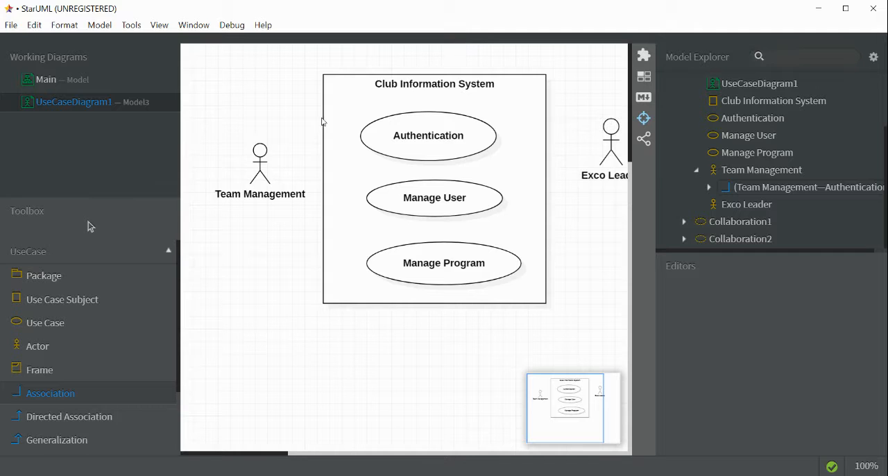
{"action": "left_click_drag", "start_coordinate": [287, 171], "coordinate": [399, 143]}
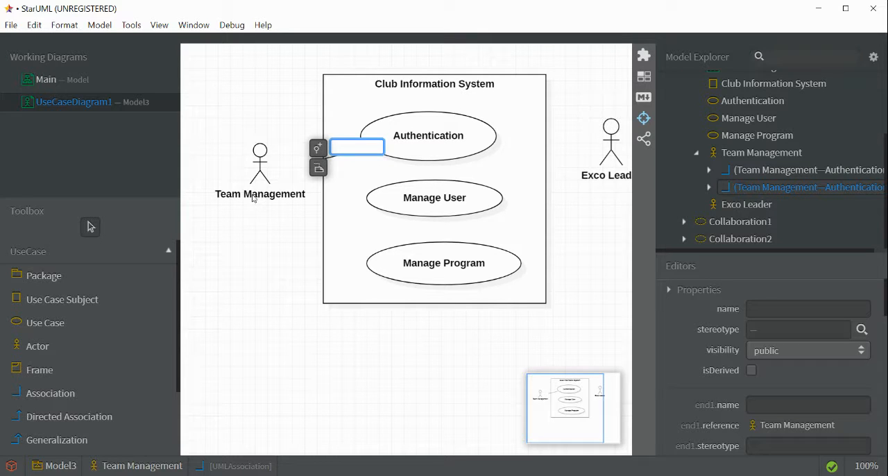
{"action": "left_click", "coordinate": [290, 234]}
- Connect the Team Management actor to the Manage User and Manage Program use cases with plain associations
{"action": "left_click", "coordinate": [69, 396]}
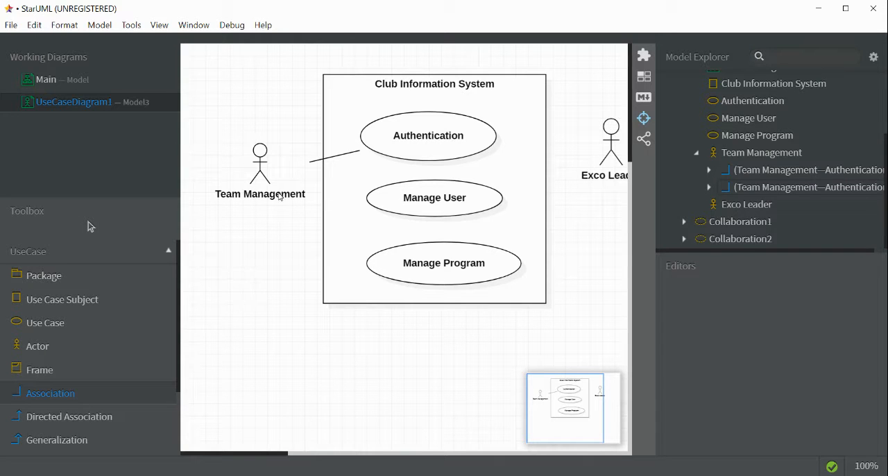
{"action": "left_click_drag", "start_coordinate": [279, 196], "coordinate": [368, 201]}
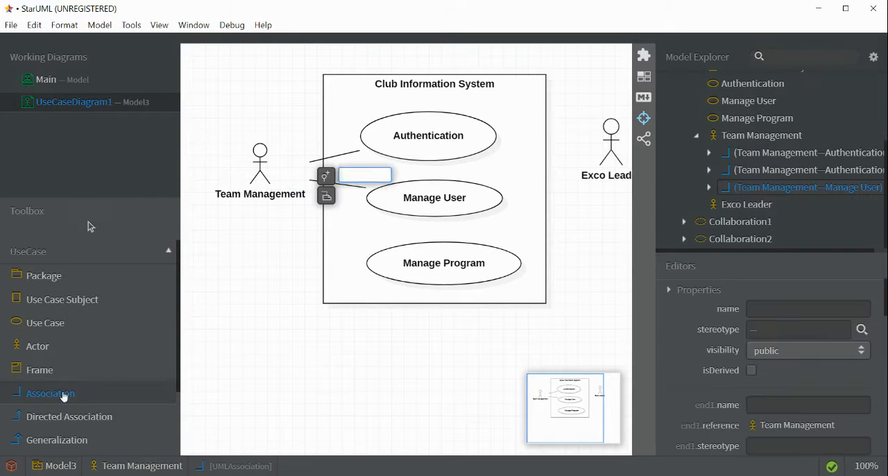
{"action": "left_click", "coordinate": [63, 394]}
{"action": "left_click_drag", "start_coordinate": [280, 186], "coordinate": [375, 268]}
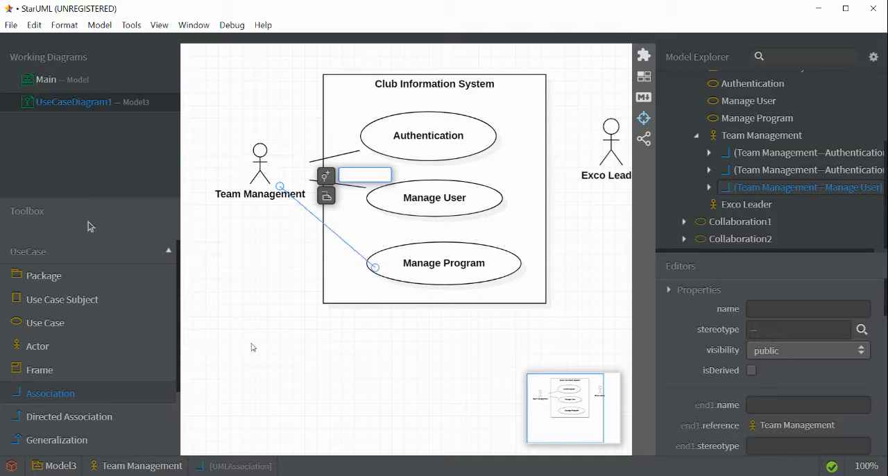
- Connect the Exco Leader actor to the Authentication, Manage User and Manage Program use cases with plain, unnamed associations
{"action": "left_click", "coordinate": [118, 392]}
{"action": "left_click_drag", "start_coordinate": [616, 157], "coordinate": [488, 146]}
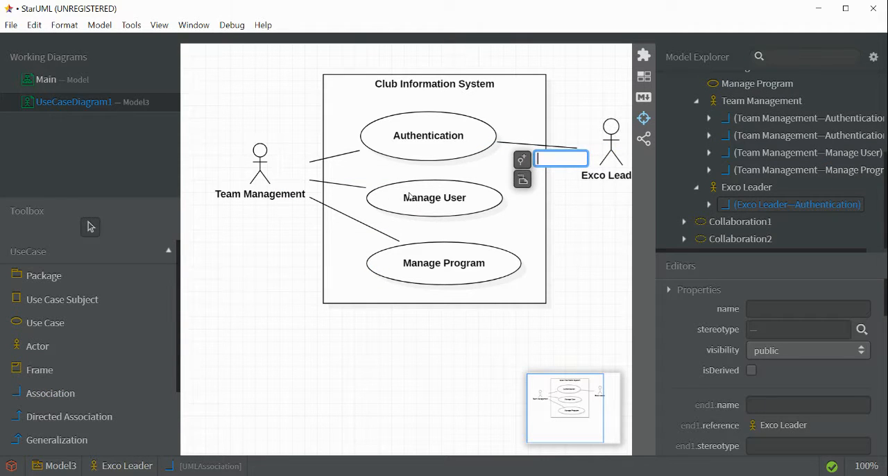
{"action": "left_click", "coordinate": [91, 389]}
{"action": "left_click_drag", "start_coordinate": [610, 163], "coordinate": [490, 211]}
{"action": "left_click", "coordinate": [62, 396]}
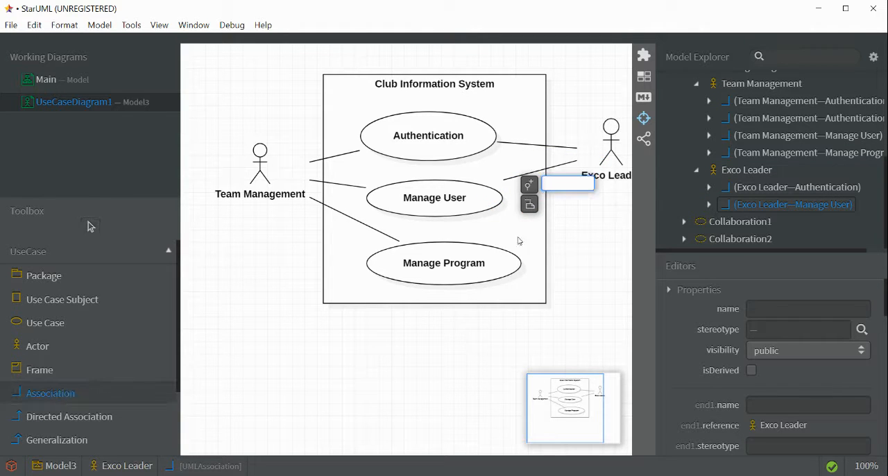
{"action": "left_click_drag", "start_coordinate": [608, 161], "coordinate": [501, 278]}
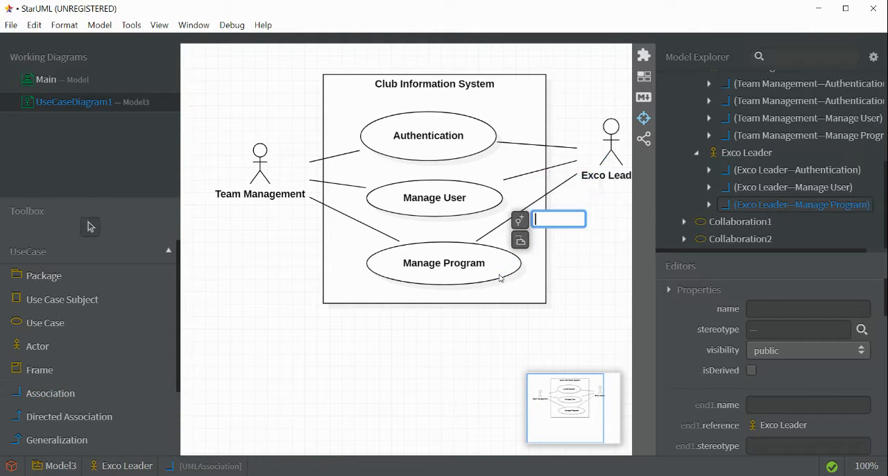
{"action": "left_click", "coordinate": [592, 307]}
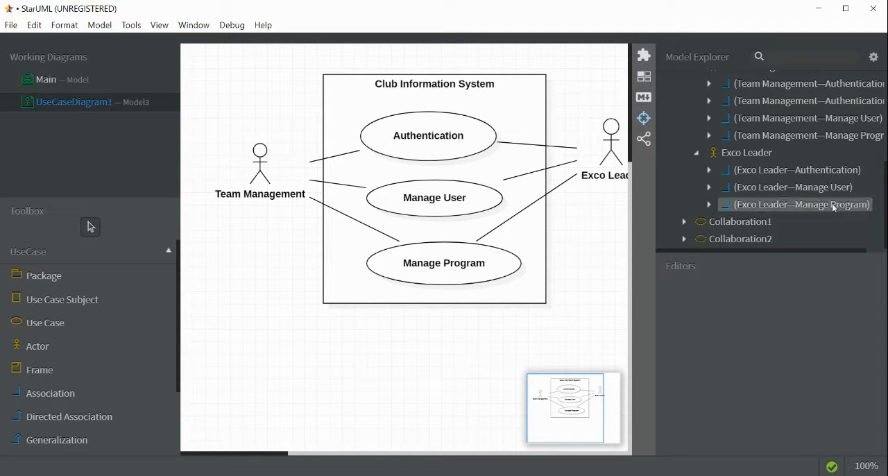
- Add a new class diagram under the Club Information System project
{"action": "scroll", "coordinate": [833, 197], "scroll_direction": "up", "scroll_amount": 5}
{"action": "right_click", "coordinate": [685, 79]}
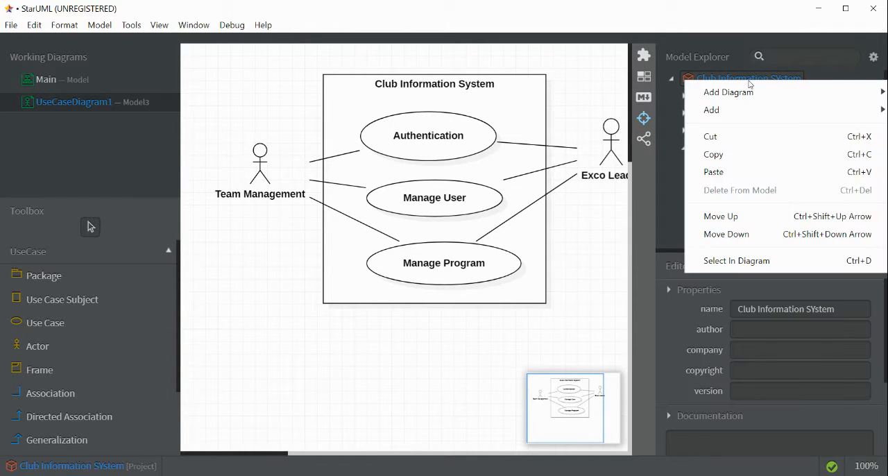
{"action": "mouse_move", "coordinate": [727, 97]}
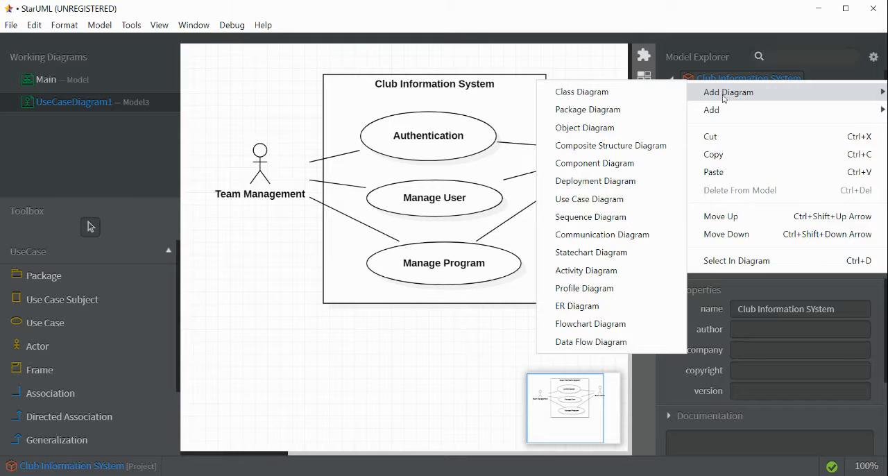
{"action": "left_click", "coordinate": [590, 96]}
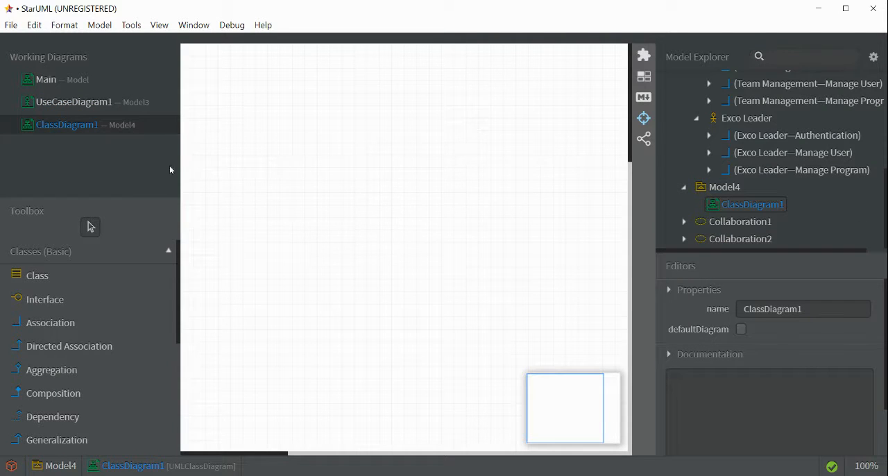
- Return to the use case diagram and rename the Authentication use case as Authenticate User
{"action": "left_click", "coordinate": [83, 104]}
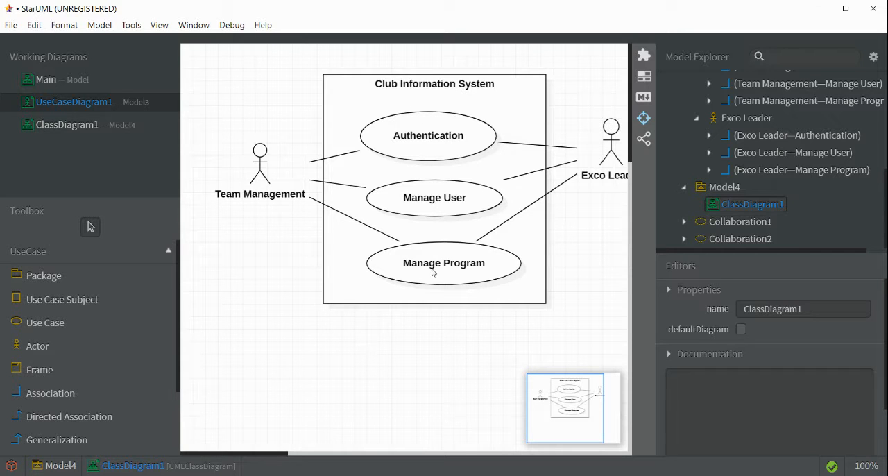
{"action": "double_click", "coordinate": [425, 137]}
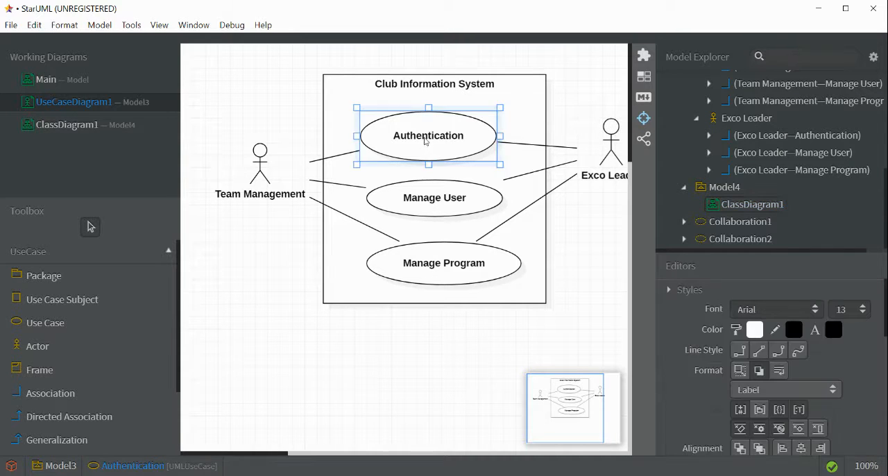
{"action": "left_click", "coordinate": [449, 133]}
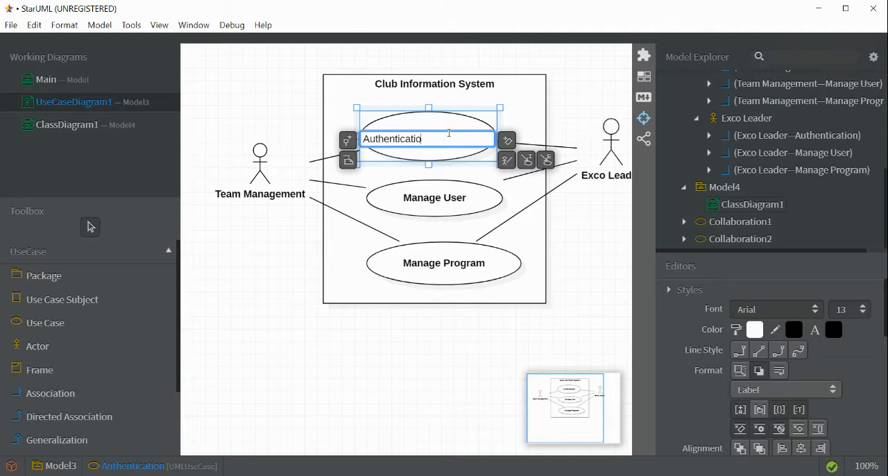
{"action": "key", "text": "BackSpace"}
{"action": "key", "text": "BackSpace"}
{"action": "key", "text": "BackSpace"}
{"action": "key", "text": "BackSpace"}
{"action": "key", "text": "BackSpace"}
{"action": "key", "text": "BackSpace"}
{"action": "type", "text": "icate Use"}
{"action": "key", "text": "Return"}
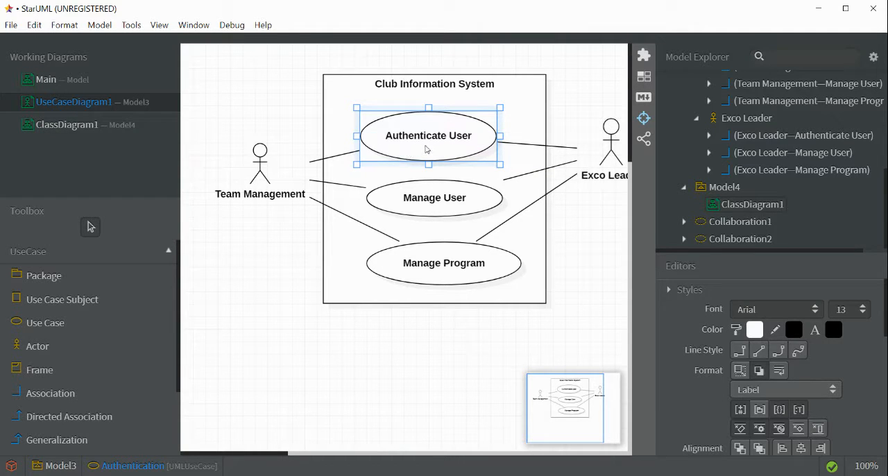
- Open the new class diagram and rename it as AuthenticateUser Class Diagram
{"action": "left_click", "coordinate": [118, 128]}
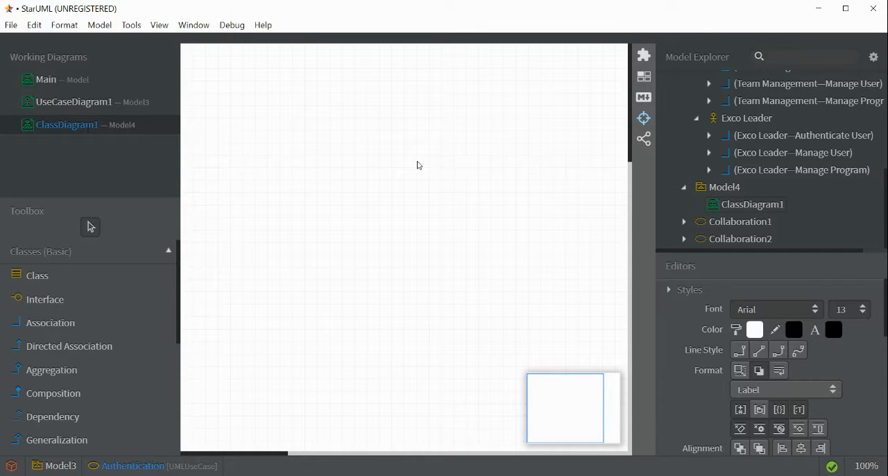
{"action": "scroll", "coordinate": [868, 326], "scroll_direction": "down", "scroll_amount": 5}
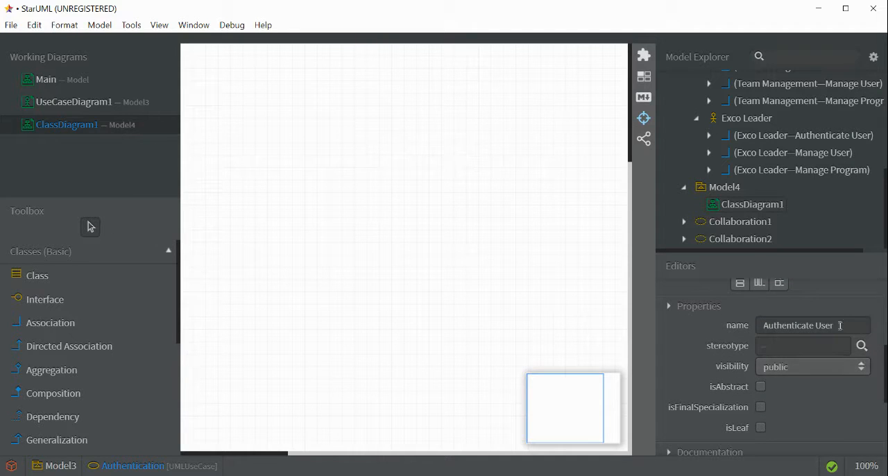
{"action": "left_click", "coordinate": [840, 325]}
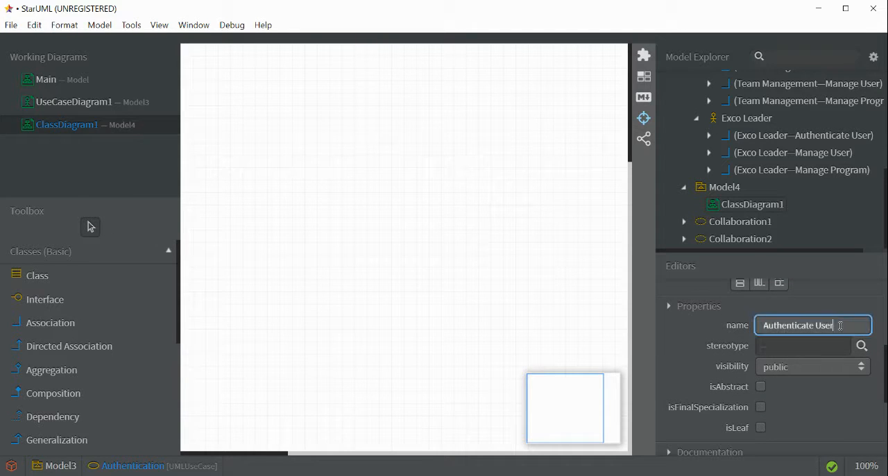
{"action": "right_click", "coordinate": [84, 126]}
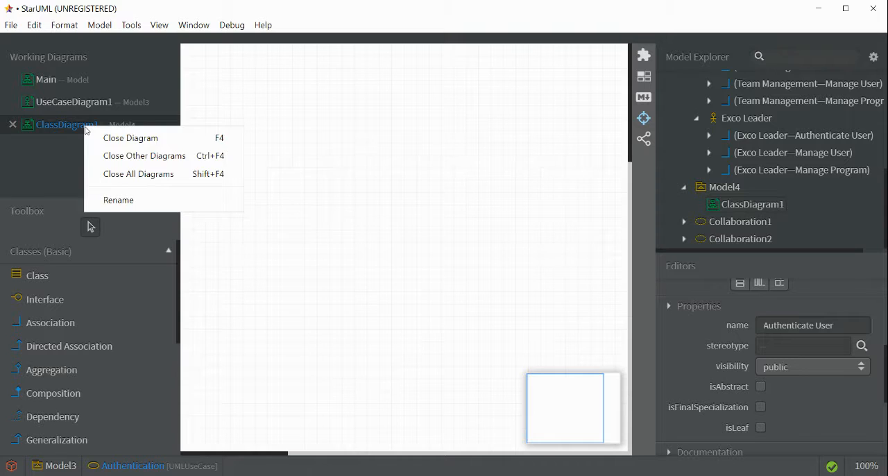
{"action": "left_click", "coordinate": [100, 203]}
{"action": "type", "text": "A"}
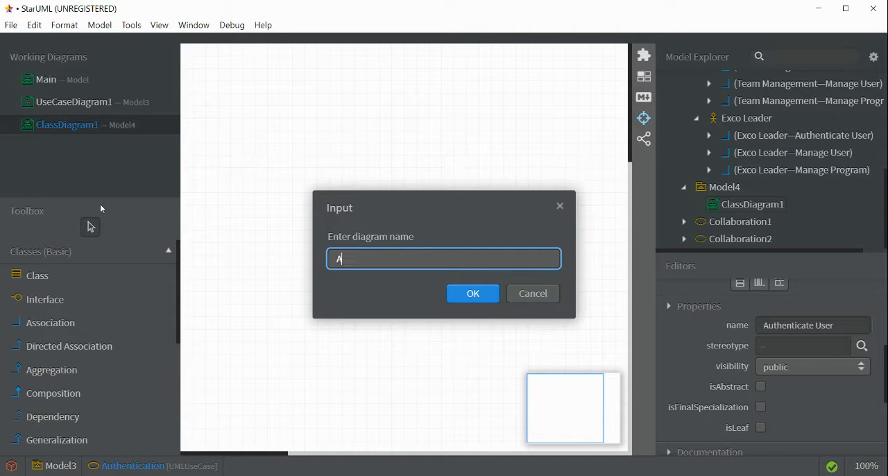
{"action": "type", "text": "uthenticateUSer"}
{"action": "key", "text": "BackSpace"}
{"action": "key", "text": "BackSpace"}
{"action": "key", "text": "BackSpace"}
{"action": "key", "text": "BackSpace"}
{"action": "type", "text": "User"}
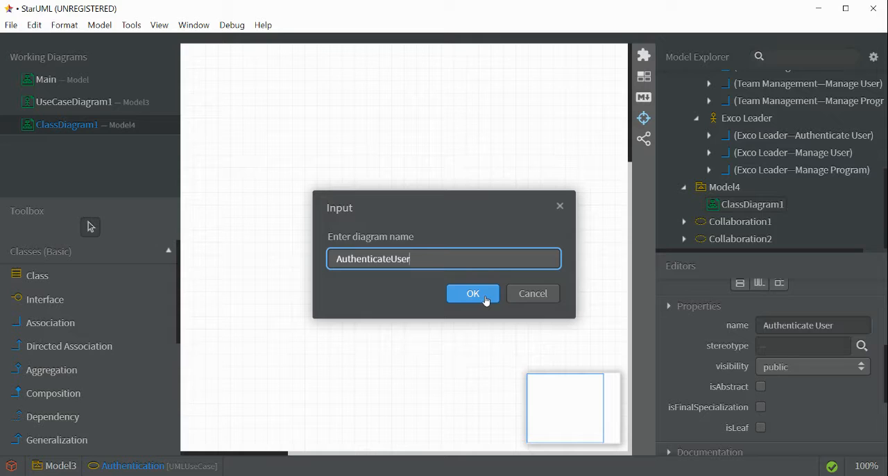
{"action": "type", "text": " Calssd"}
{"action": "key", "text": "BackSpace"}
{"action": "key", "text": "BackSpace"}
{"action": "key", "text": "BackSpace"}
{"action": "type", "text": "lass Diagra"}
{"action": "left_click", "coordinate": [485, 297]}
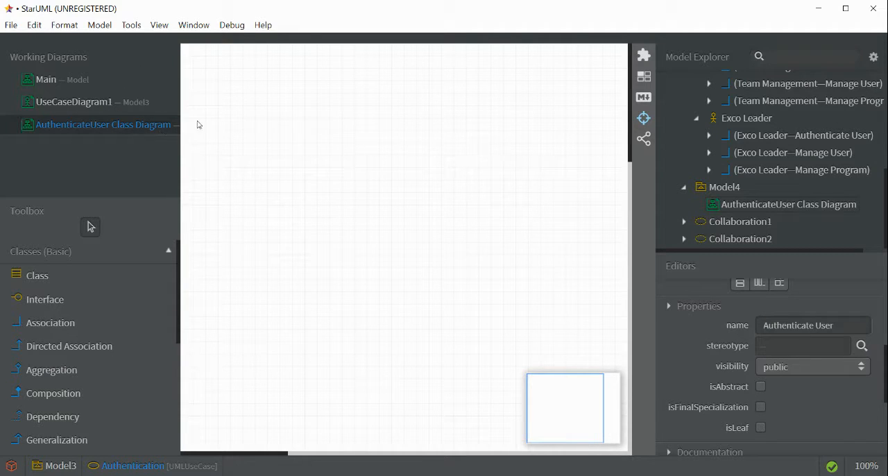
- Draw a class near the upper-left corner of the class diagram and name it LoginPage
{"action": "left_click", "coordinate": [99, 281]}
{"action": "left_click_drag", "start_coordinate": [223, 81], "coordinate": [317, 154]}
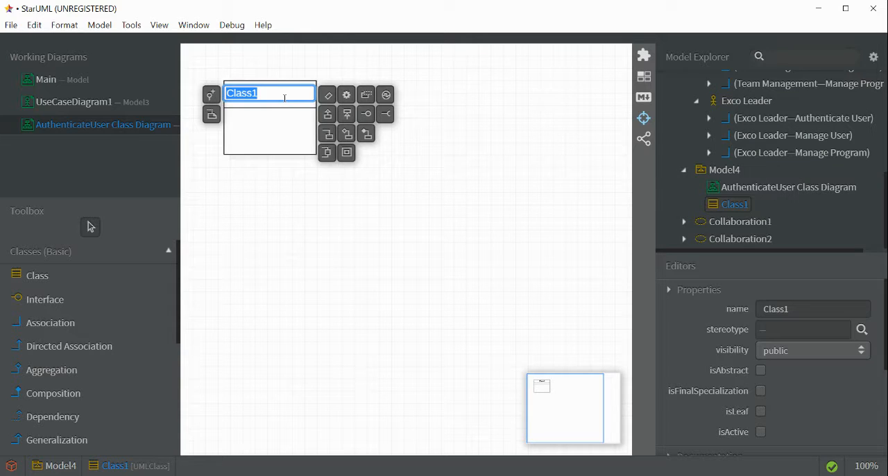
{"action": "key", "text": "BackSpace"}
{"action": "type", "text": "Login Page"}
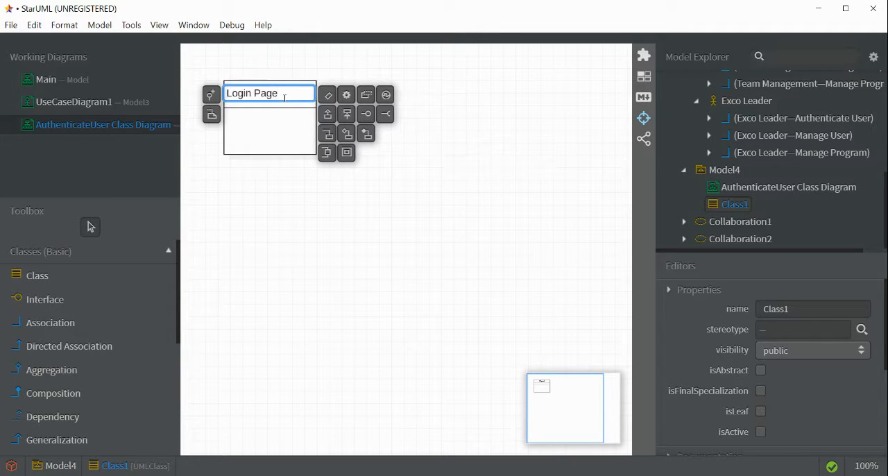
{"action": "key", "text": "BackSpace"}
{"action": "key", "text": "BackSpace"}
{"action": "key", "text": "BackSpace"}
{"action": "key", "text": "BackSpace"}
{"action": "key", "text": "BackSpace"}
{"action": "type", "text": "Page"}
{"action": "key", "text": "Return"}
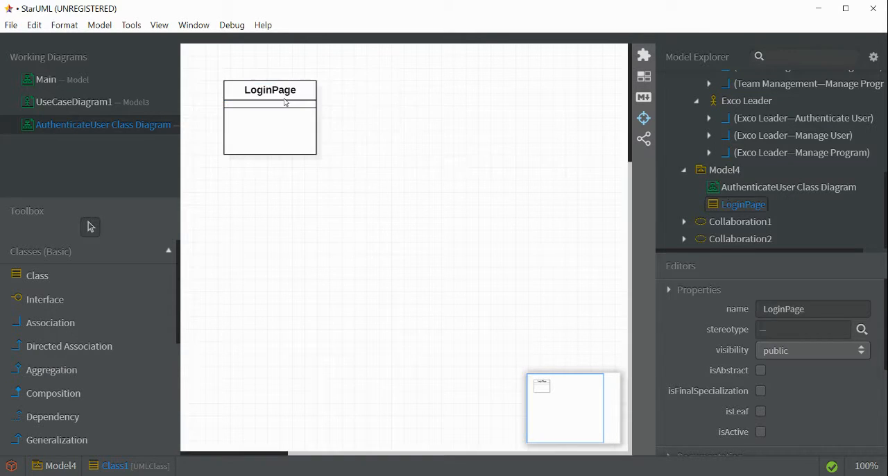
- Draw a second class beside LoginPage and name it ControlLogin
{"action": "left_click", "coordinate": [61, 279]}
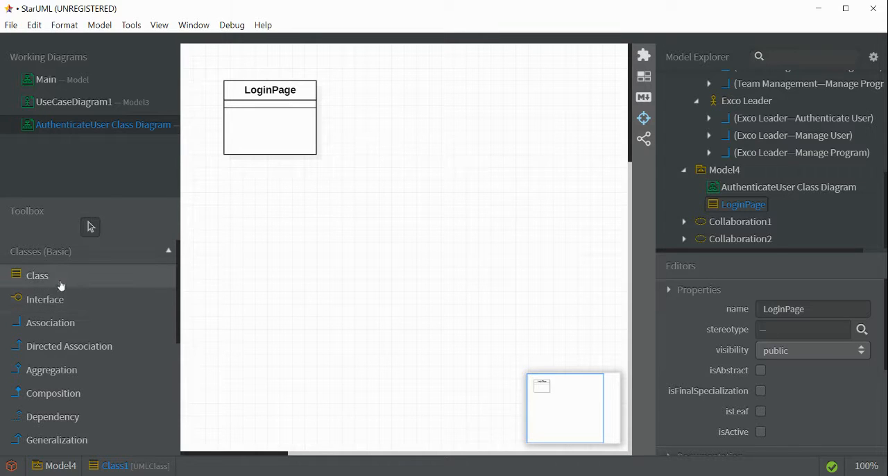
{"action": "left_click_drag", "start_coordinate": [354, 80], "coordinate": [449, 167]}
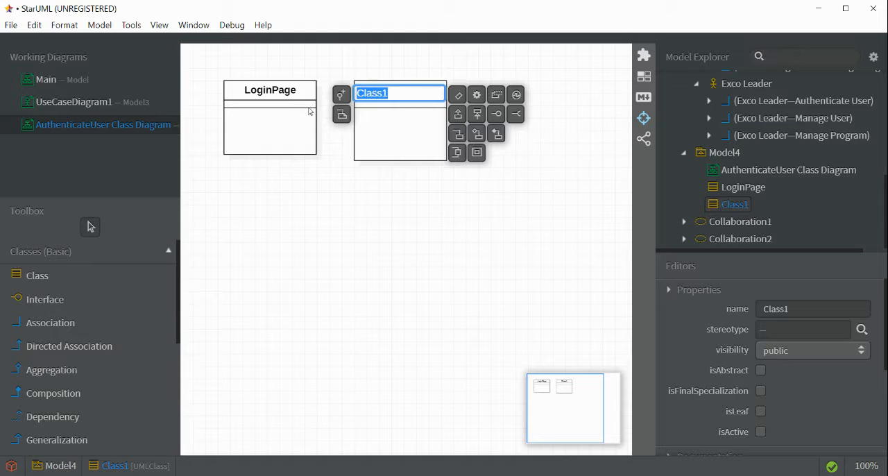
{"action": "key", "text": "BackSpace"}
{"action": "type", "text": "ControlLogo"}
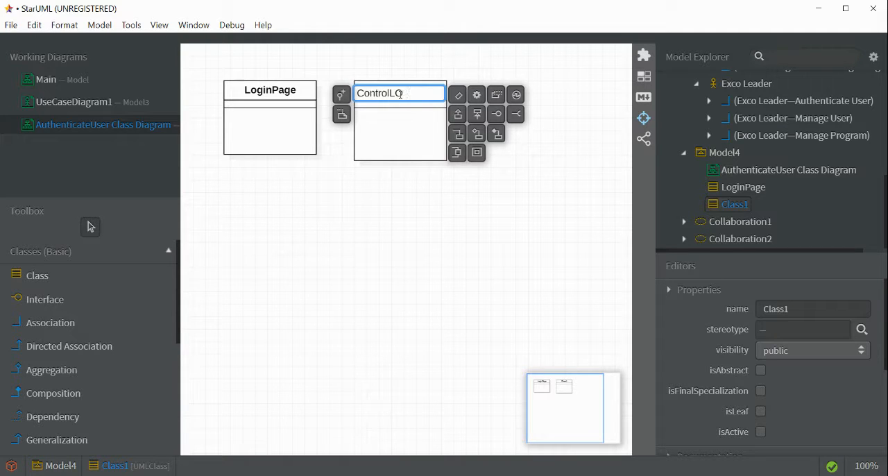
{"action": "key", "text": "BackSpace"}
{"action": "type", "text": "in"}
{"action": "key", "text": "Return"}
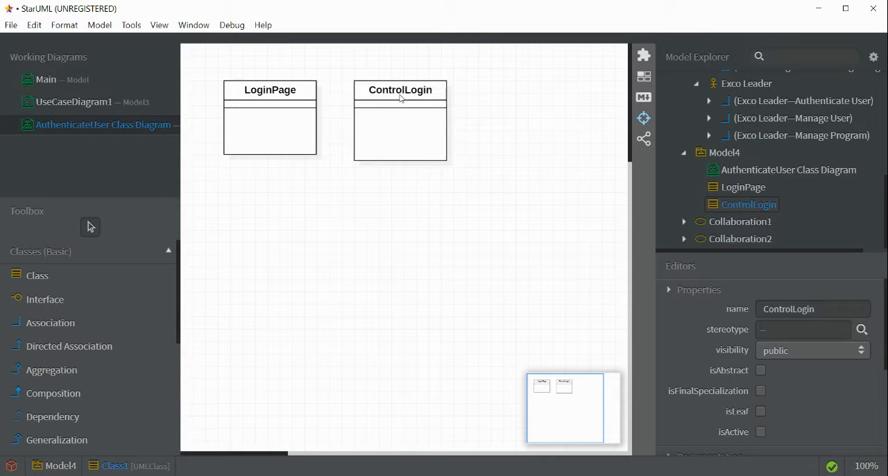
- Draw a third class to the right of ControlLogin and name it User
{"action": "left_click", "coordinate": [97, 276]}
{"action": "left_click_drag", "start_coordinate": [485, 82], "coordinate": [590, 171]}
{"action": "key", "text": "BackSpace"}
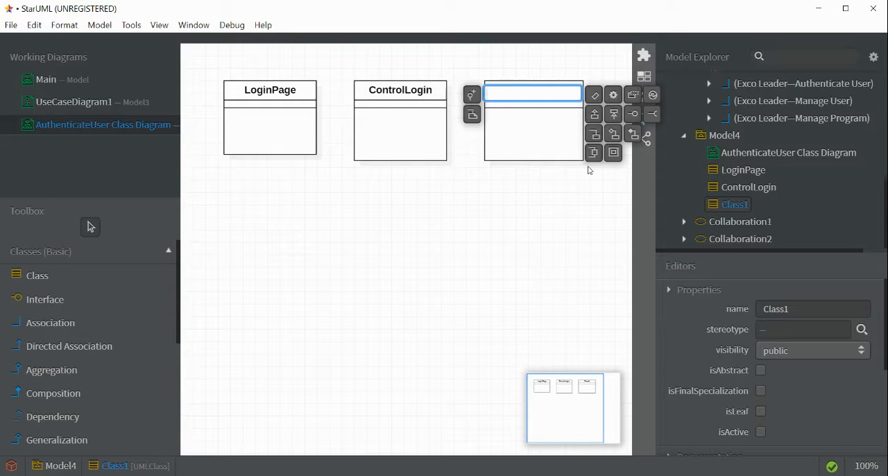
{"action": "type", "text": "US"}
{"action": "type", "text": "ser"}
{"action": "key", "text": "Return"}
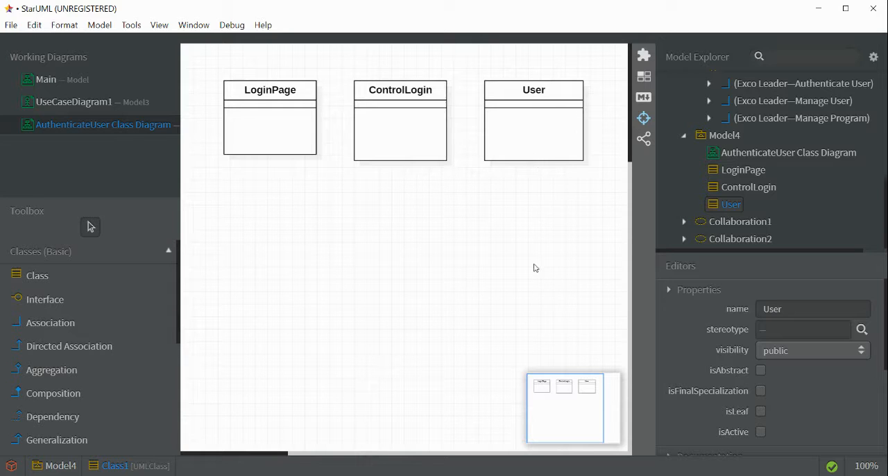
- Set the stereotype of the LoginPage class to entity
{"action": "left_click", "coordinate": [289, 93]}
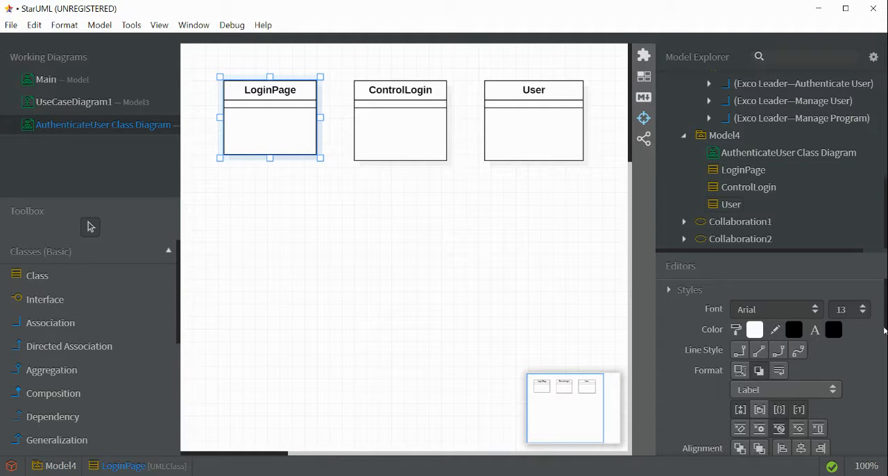
{"action": "scroll", "coordinate": [886, 330], "scroll_direction": "down", "scroll_amount": 5}
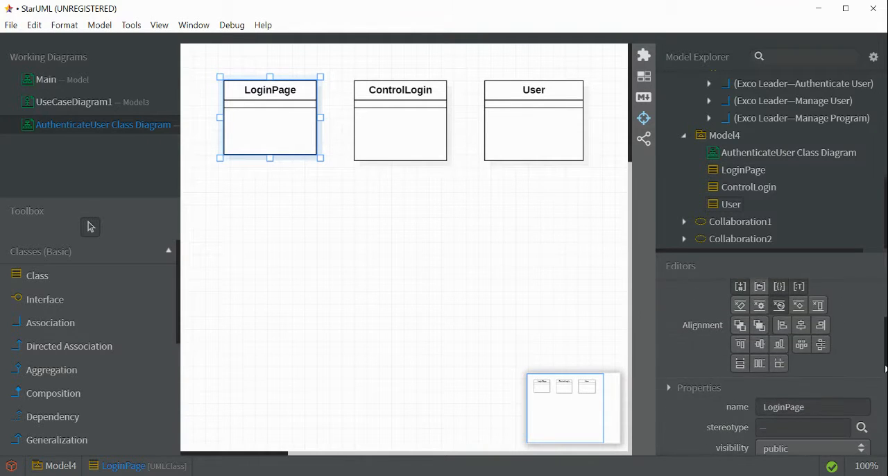
{"action": "scroll", "coordinate": [851, 387], "scroll_direction": "down", "scroll_amount": 1}
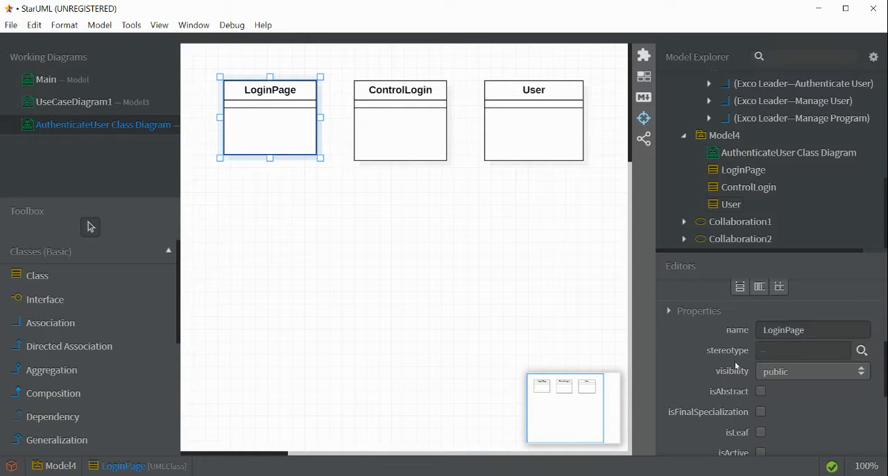
{"action": "left_click", "coordinate": [820, 351]}
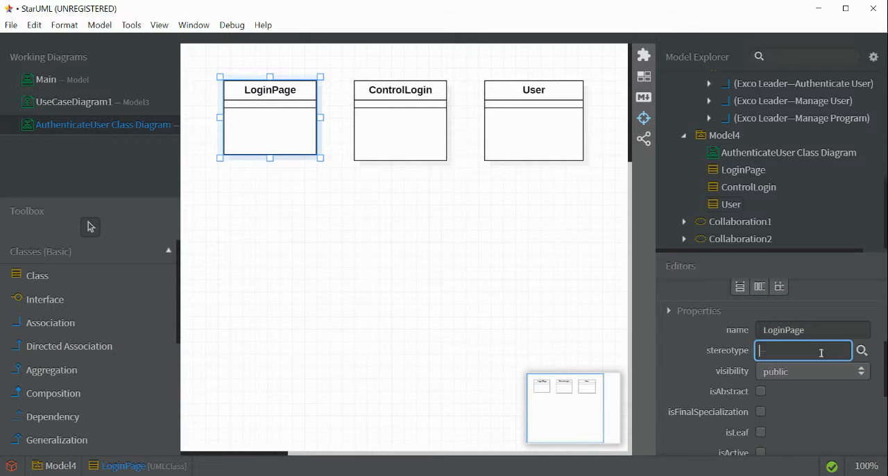
{"action": "type", "text": "entity"}
{"action": "left_click", "coordinate": [374, 320]}
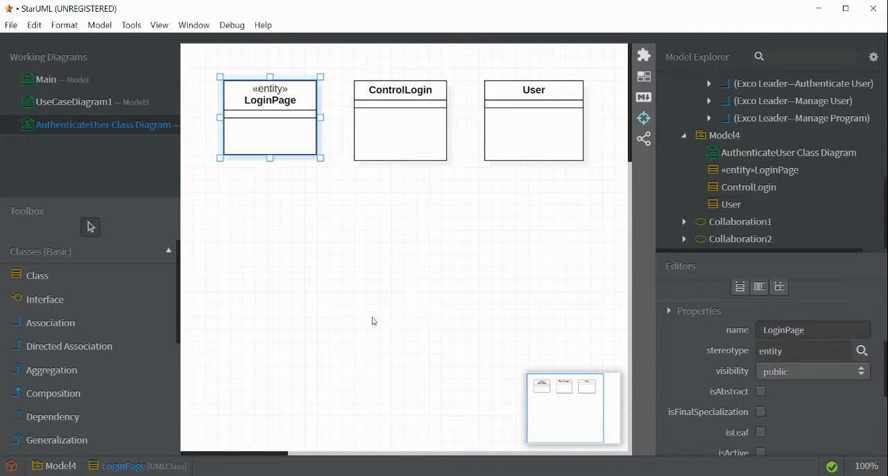
- Set the stereotype of the ControlLogin class to control
{"action": "left_click", "coordinate": [418, 93]}
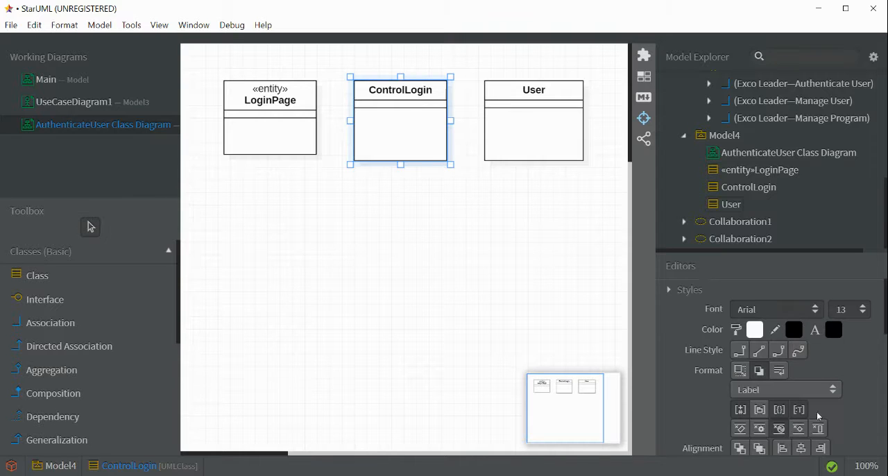
{"action": "scroll", "coordinate": [788, 371], "scroll_direction": "down", "scroll_amount": 5}
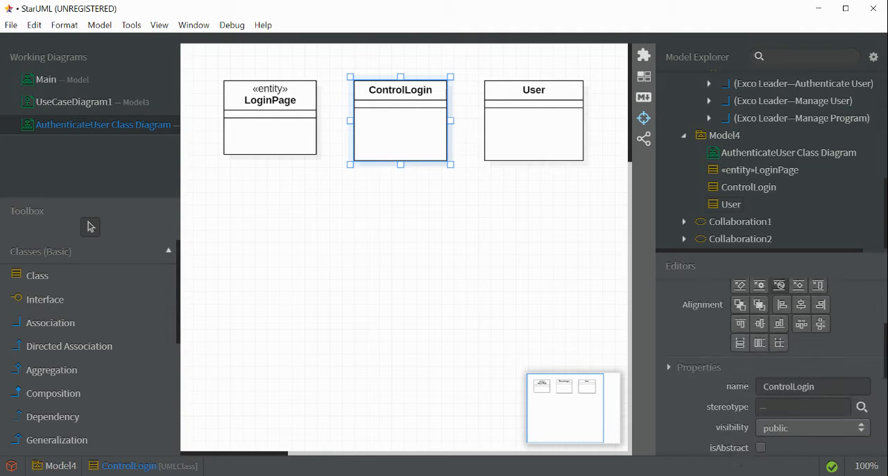
{"action": "left_click", "coordinate": [789, 371]}
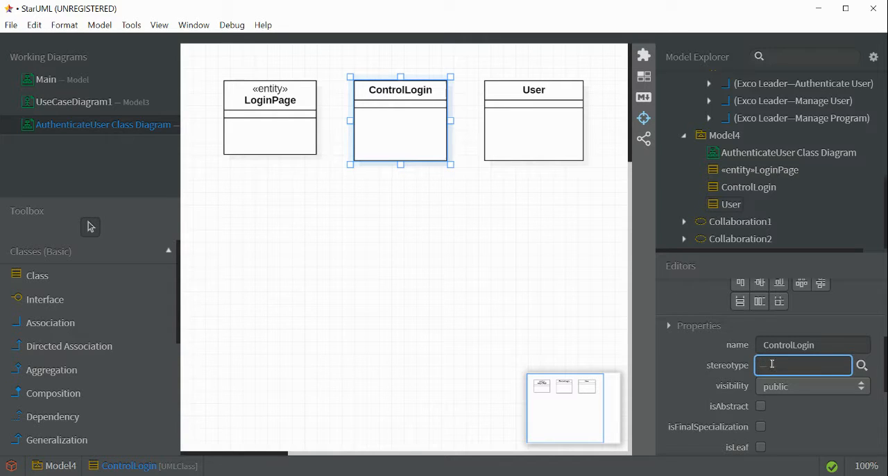
{"action": "type", "text": "control"}
{"action": "key", "text": "Return"}
- Set the stereotype of the User class to entity
{"action": "left_click", "coordinate": [542, 95]}
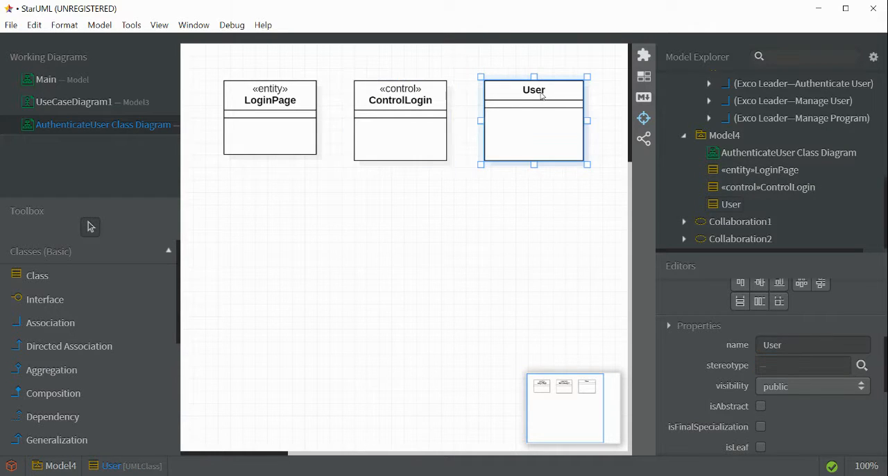
{"action": "left_click", "coordinate": [791, 370]}
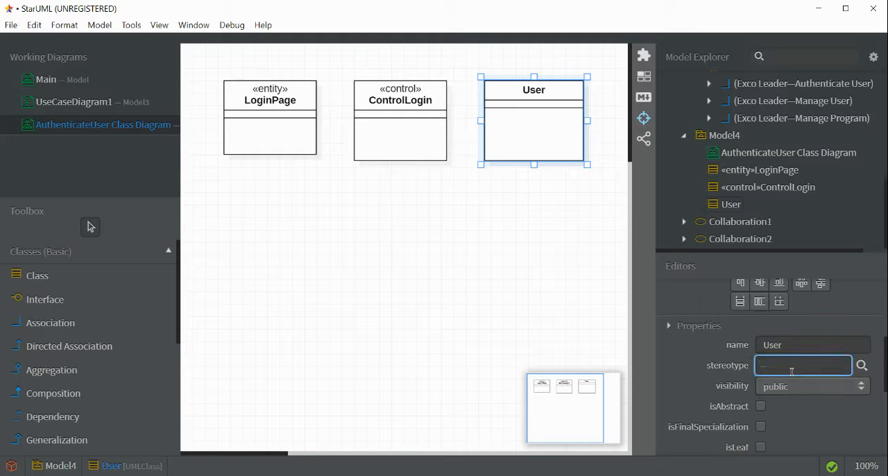
{"action": "type", "text": "entity"}
{"action": "key", "text": "Return"}
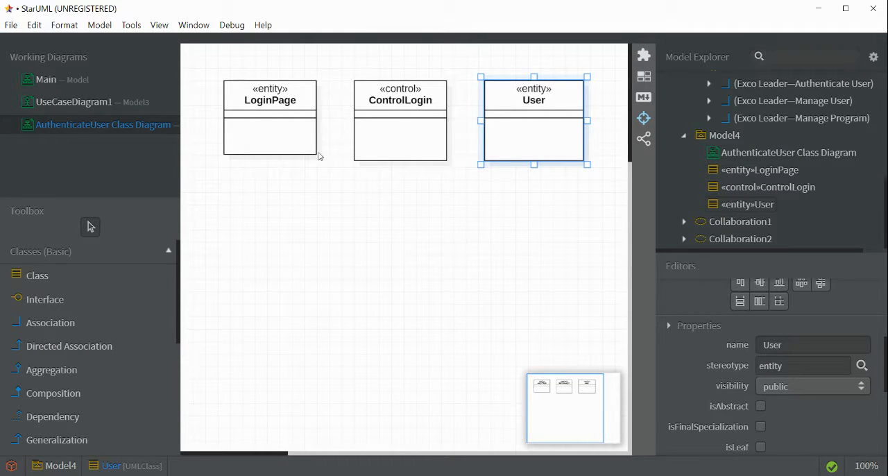
- Add an attribute to the User class and name it userName
{"action": "left_click", "coordinate": [356, 147]}
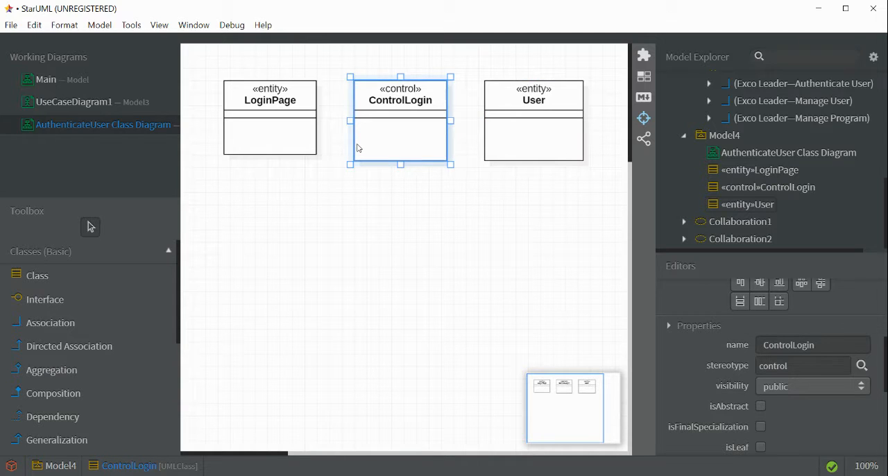
{"action": "left_click", "coordinate": [508, 145]}
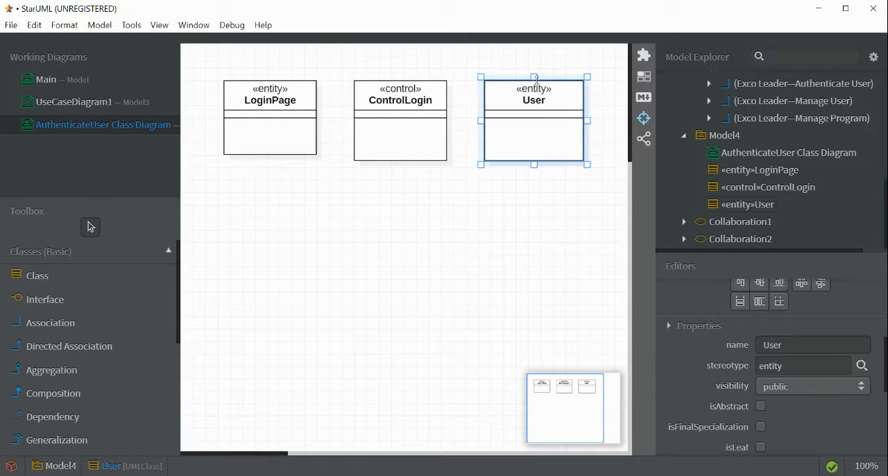
{"action": "right_click", "coordinate": [515, 118]}
{"action": "mouse_move", "coordinate": [535, 125]}
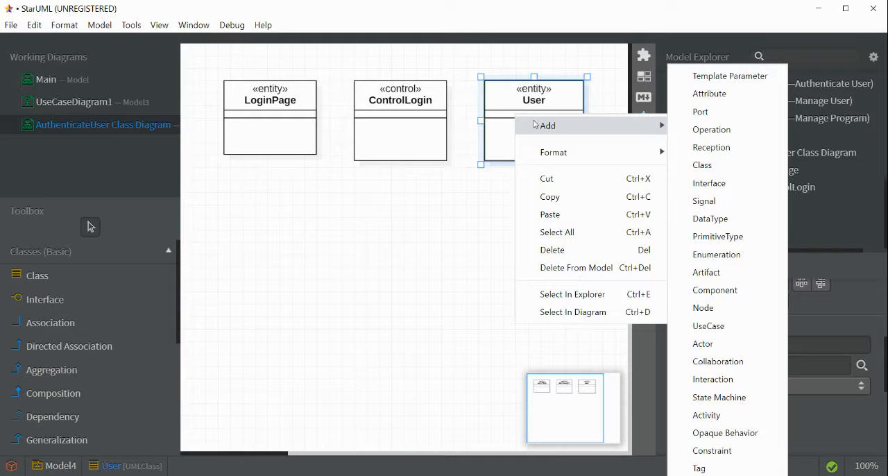
{"action": "left_click", "coordinate": [697, 94]}
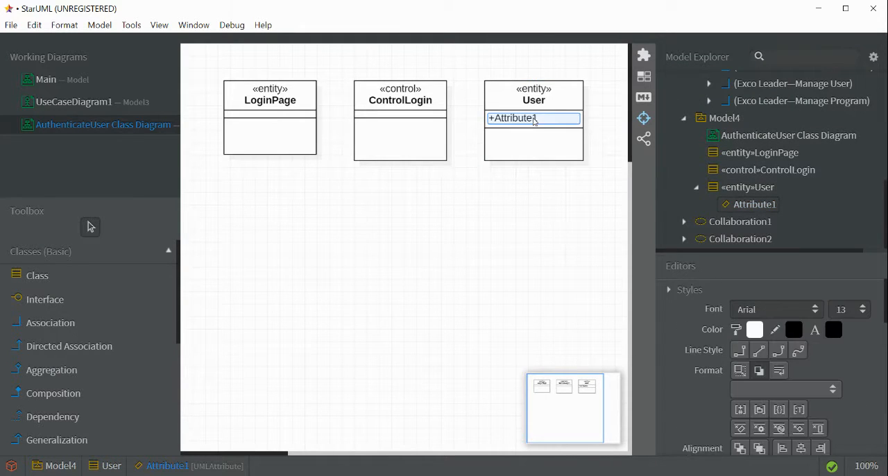
{"action": "double_click", "coordinate": [534, 119]}
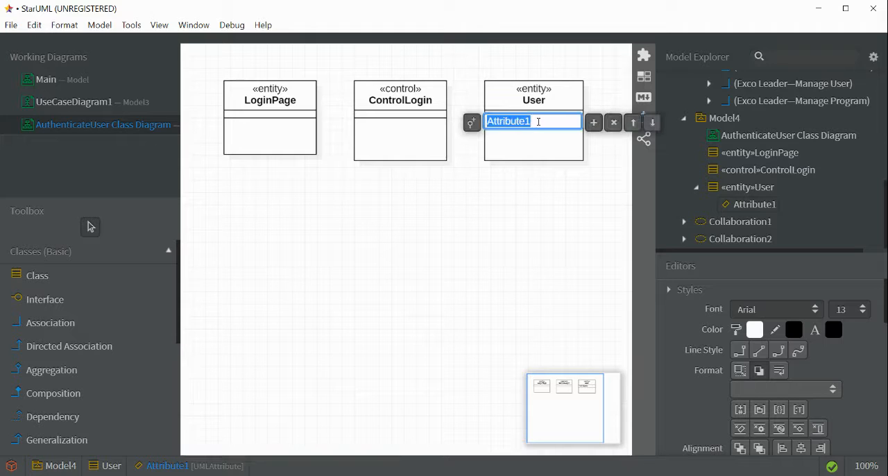
{"action": "key", "text": "BackSpace"}
{"action": "type", "text": "use"}
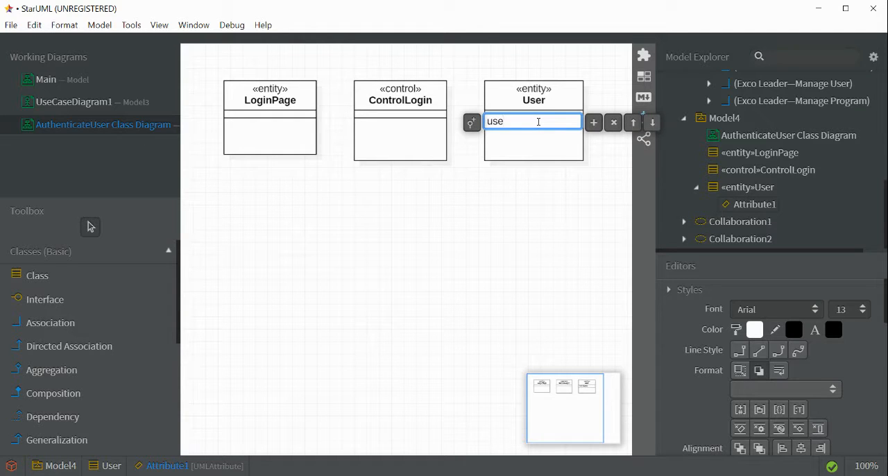
{"action": "type", "text": "rName"}
{"action": "key", "text": "Return"}
- Add a second attribute named password below userName in the User class
{"action": "double_click", "coordinate": [561, 122]}
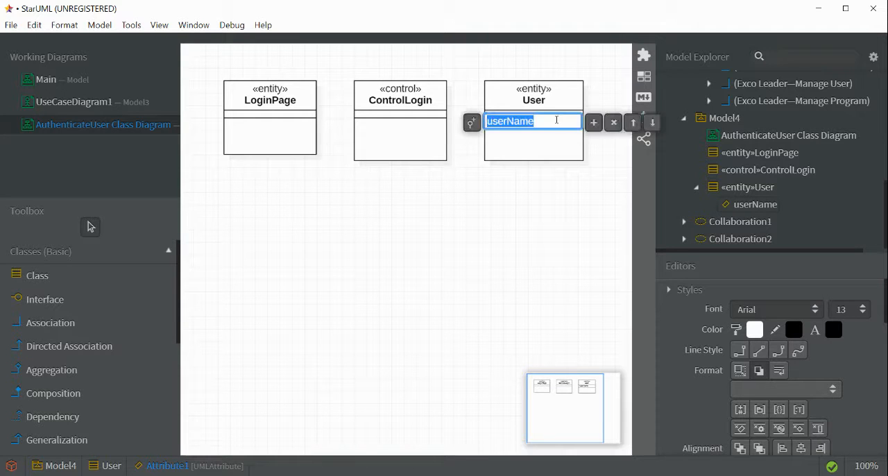
{"action": "left_click", "coordinate": [594, 123]}
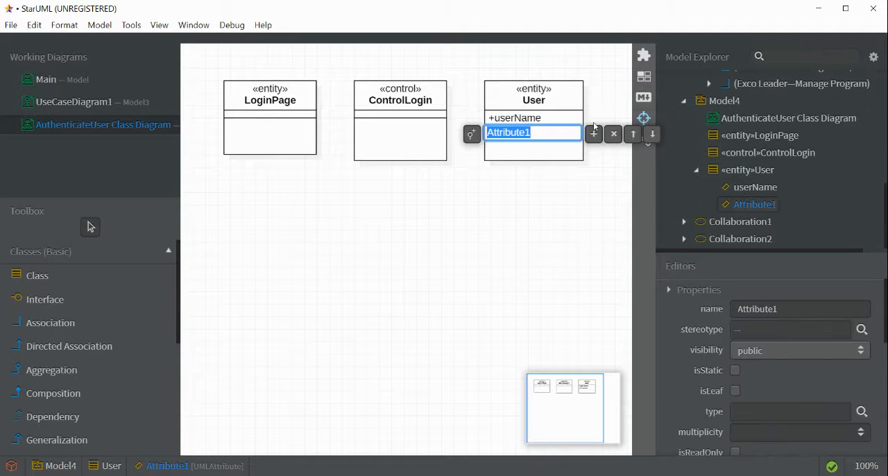
{"action": "type", "text": "pass"}
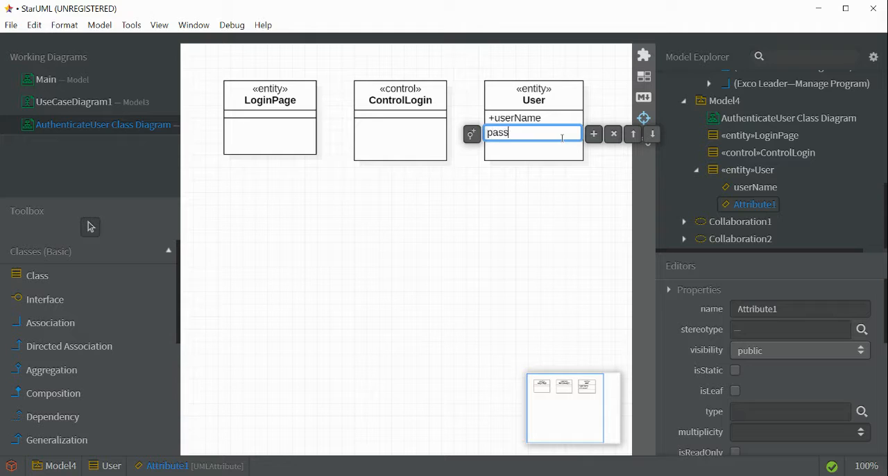
{"action": "type", "text": "word"}
{"action": "key", "text": "Return"}
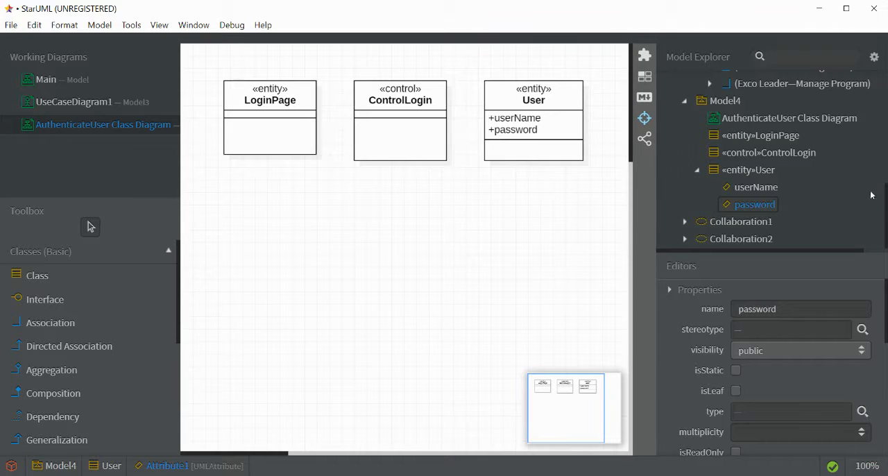
- Add a sequence diagram to the Club Information SYstem project
{"action": "scroll", "coordinate": [859, 189], "scroll_direction": "up", "scroll_amount": 10}
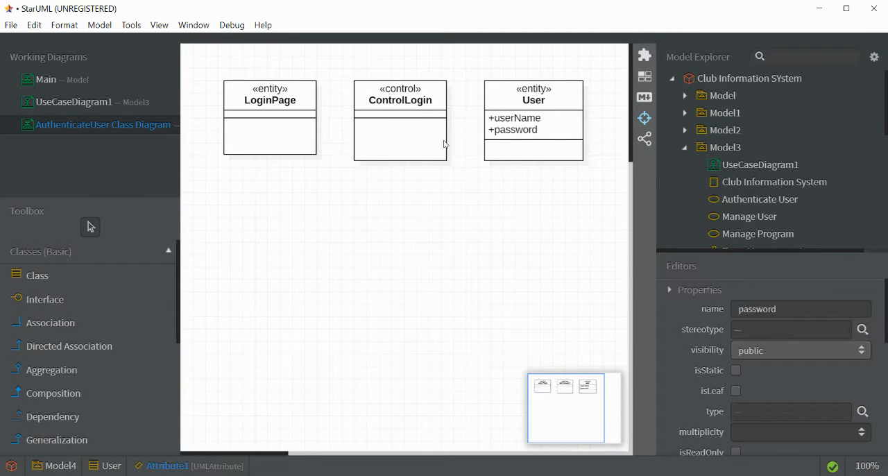
{"action": "right_click", "coordinate": [730, 82]}
{"action": "mouse_move", "coordinate": [715, 90]}
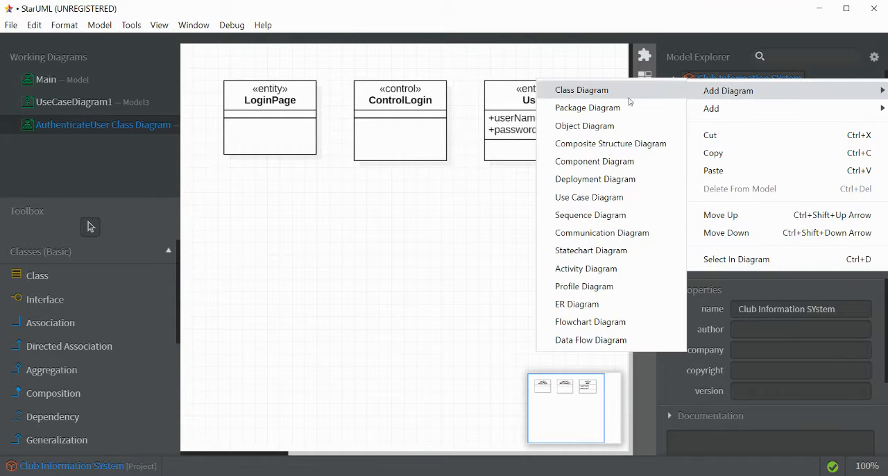
{"action": "left_click", "coordinate": [596, 215]}
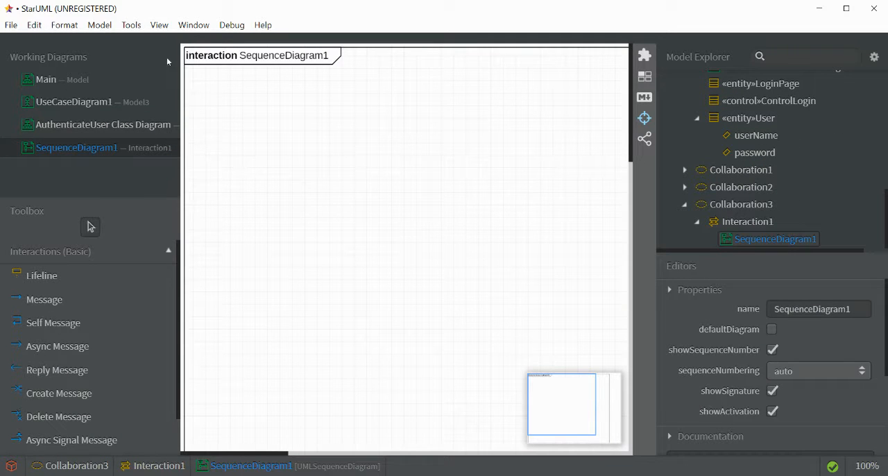
- Rename the new sequence diagram as Authenticate Ueer SequenceDiagram
{"action": "right_click", "coordinate": [109, 153]}
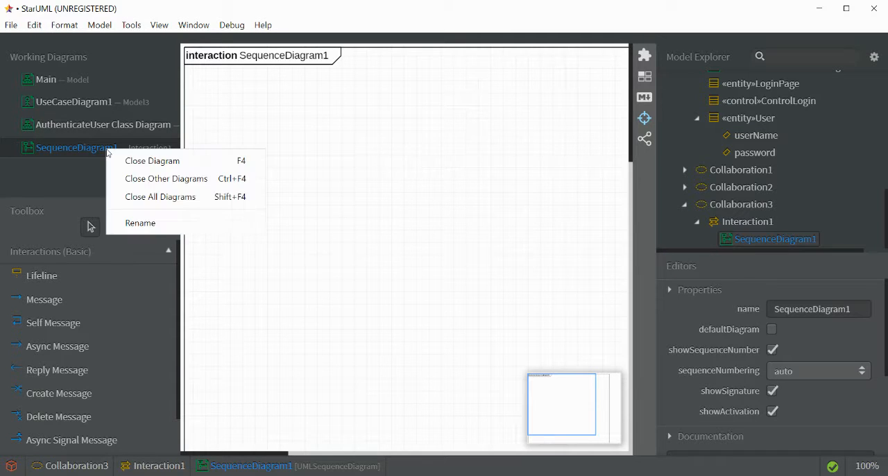
{"action": "left_click", "coordinate": [155, 223]}
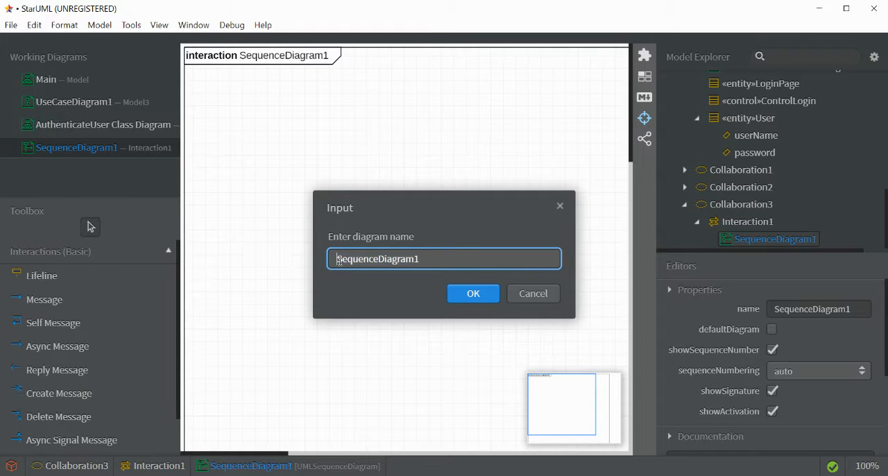
{"action": "type", "text": "Authen"}
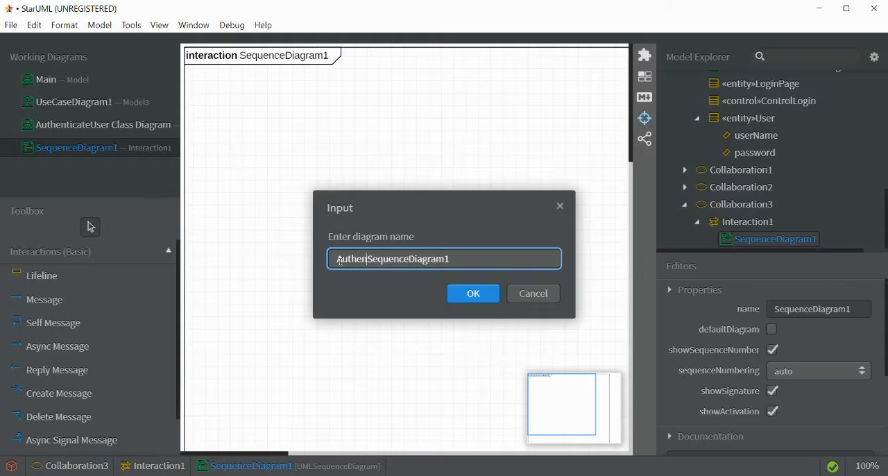
{"action": "type", "text": "ticate USer"}
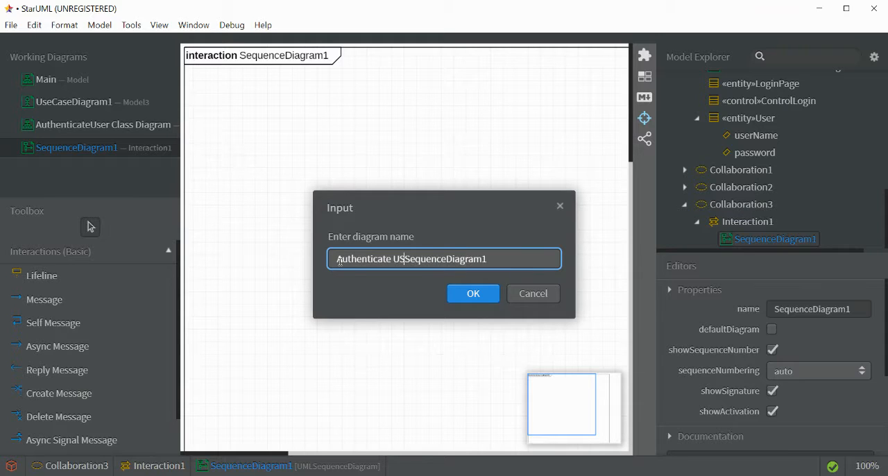
{"action": "left_click", "coordinate": [406, 259]}
{"action": "key", "text": "BackSpace"}
{"action": "type", "text": "e"}
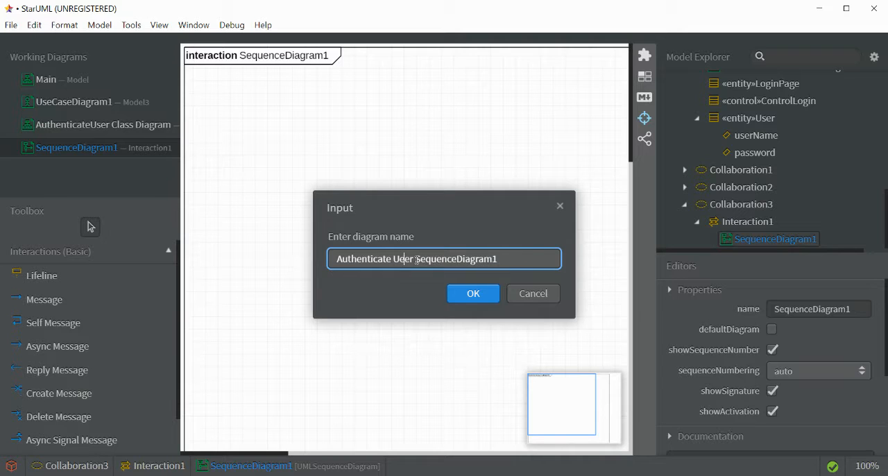
{"action": "left_click", "coordinate": [484, 288]}
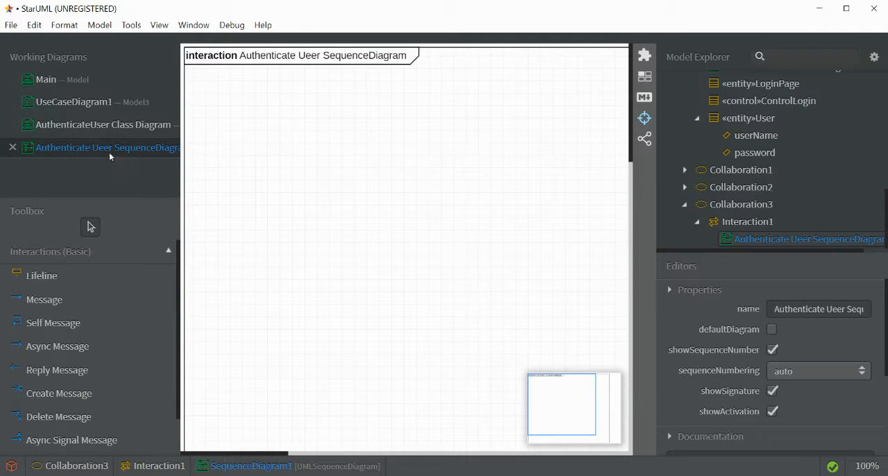
- Correct the misspelled sequence diagram name to Authenticate User SequenceDiagram
{"action": "right_click", "coordinate": [109, 152]}
{"action": "left_click", "coordinate": [145, 224]}
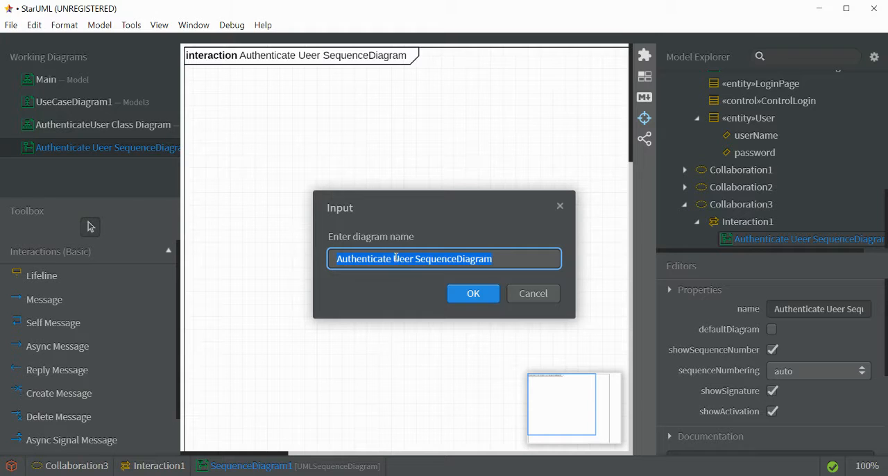
{"action": "key", "text": "BackSpace"}
{"action": "key", "text": "BackSpace"}
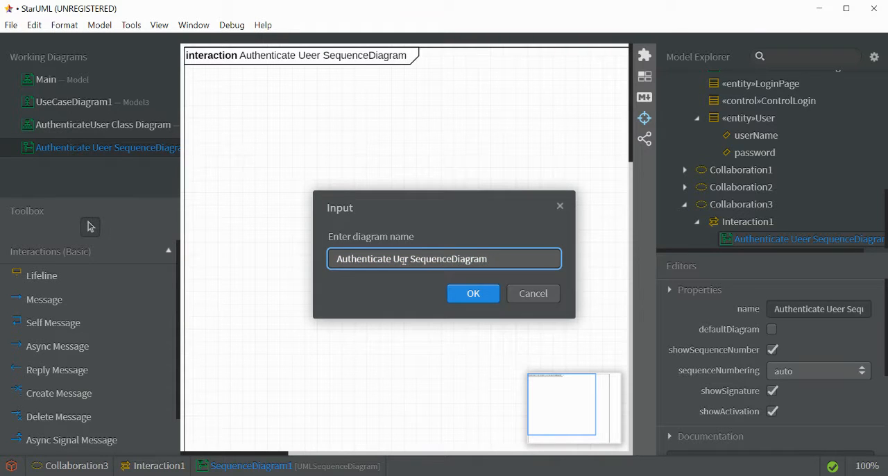
{"action": "type", "text": "se"}
{"action": "left_click", "coordinate": [469, 291]}
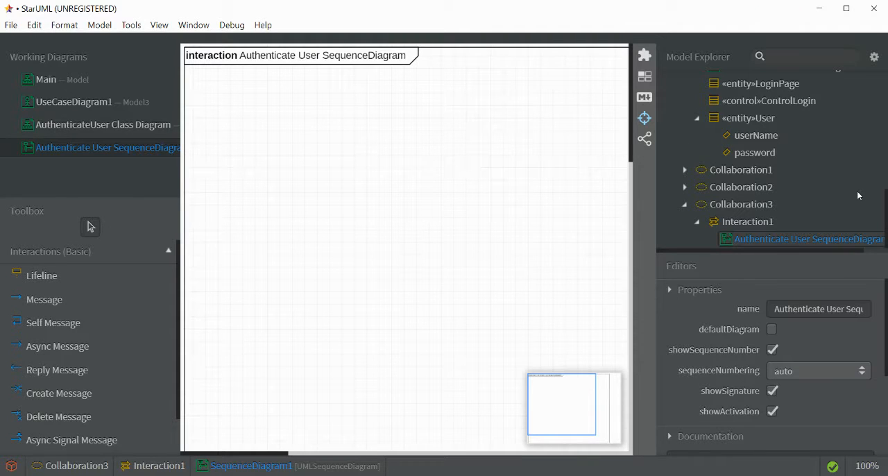
- Place the Team Management actor from Model3 as a lifeline near the upper-left corner of the sequence diagram
{"action": "scroll", "coordinate": [780, 203], "scroll_direction": "up", "scroll_amount": 5}
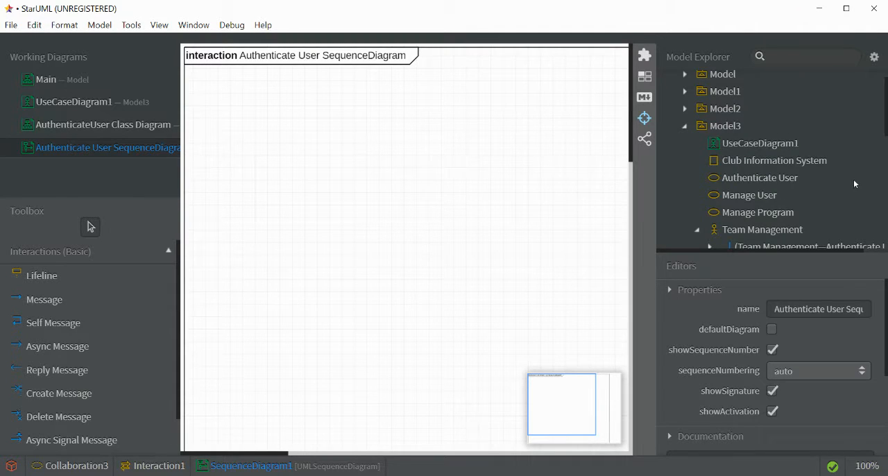
{"action": "scroll", "coordinate": [802, 194], "scroll_direction": "down", "scroll_amount": 5}
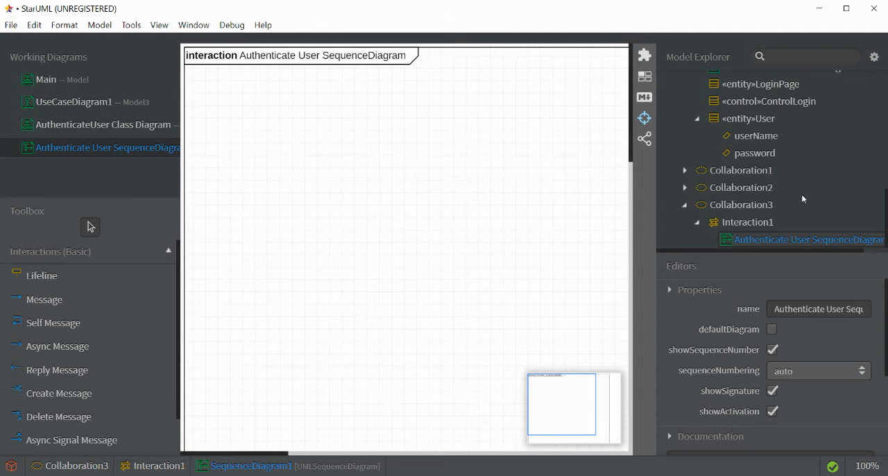
{"action": "scroll", "coordinate": [801, 195], "scroll_direction": "up", "scroll_amount": 5}
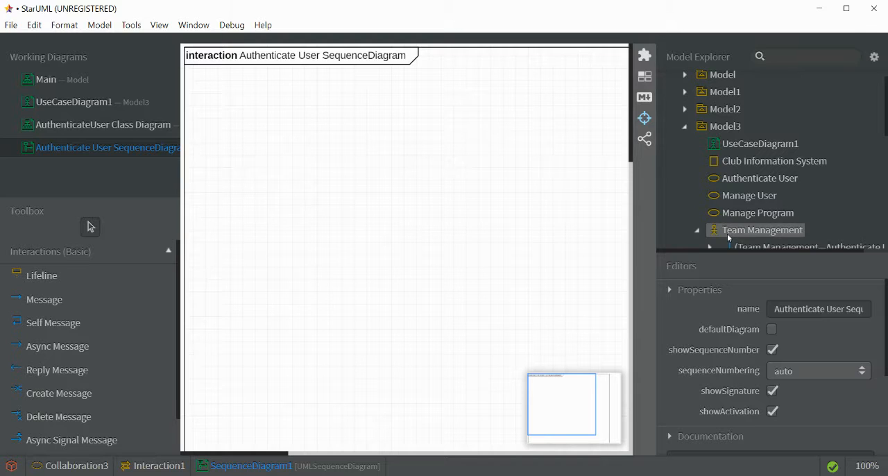
{"action": "left_click_drag", "start_coordinate": [731, 235], "coordinate": [200, 121]}
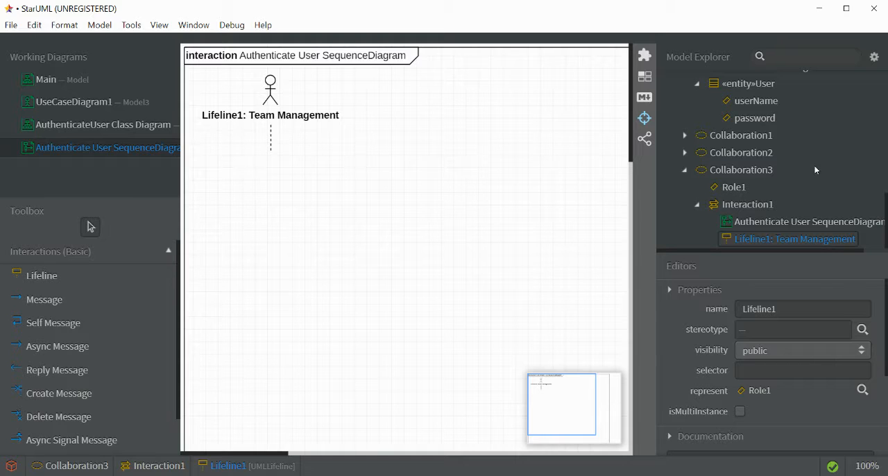
- Place the Exco Leader actor as a lifeline beside Team Management and shift the Team Management lifeline slightly to the left
{"action": "scroll", "coordinate": [886, 97], "scroll_direction": "up", "scroll_amount": 5}
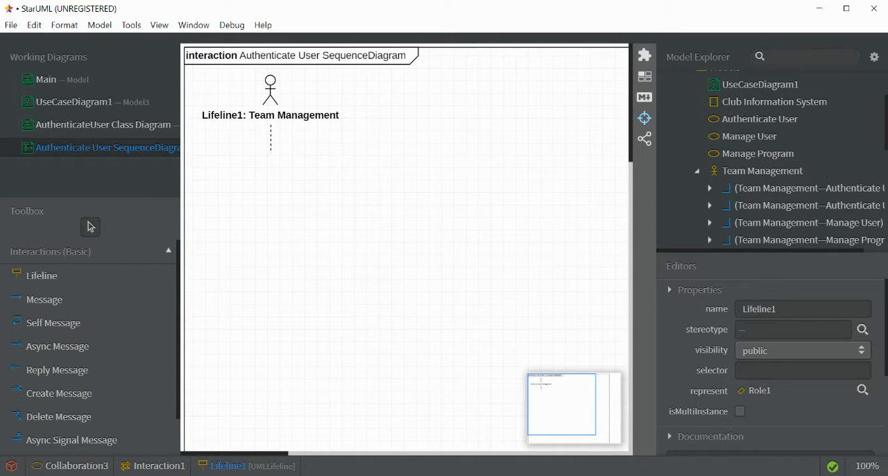
{"action": "scroll", "coordinate": [886, 120], "scroll_direction": "down", "scroll_amount": 5}
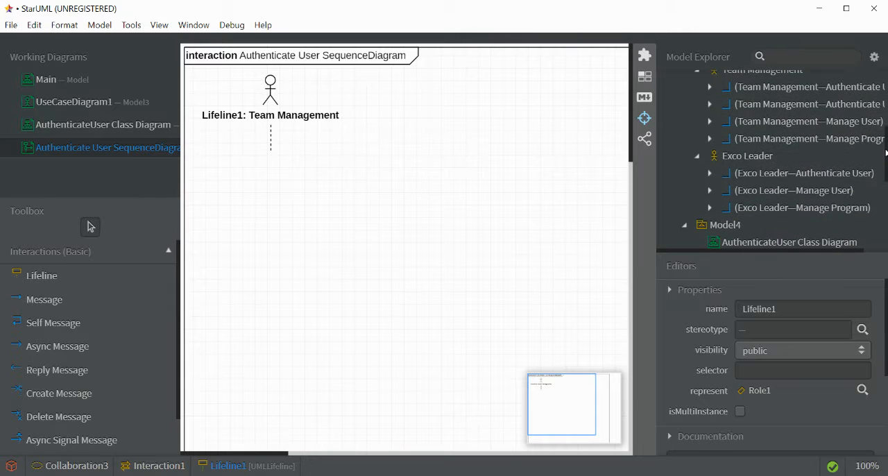
{"action": "left_click_drag", "start_coordinate": [746, 157], "coordinate": [318, 89]}
{"action": "left_click_drag", "start_coordinate": [262, 92], "coordinate": [240, 84]}
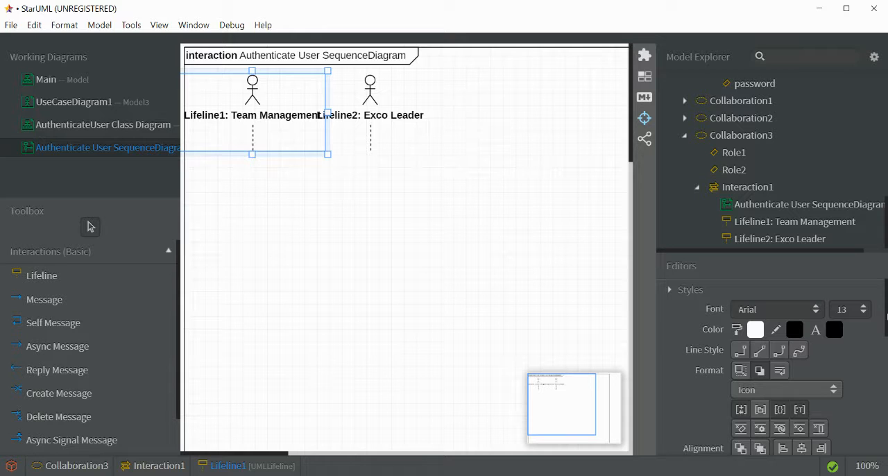
- Clear the name of the Team Management lifeline so only its type label remains
{"action": "left_click_drag", "start_coordinate": [886, 315], "coordinate": [886, 383]}
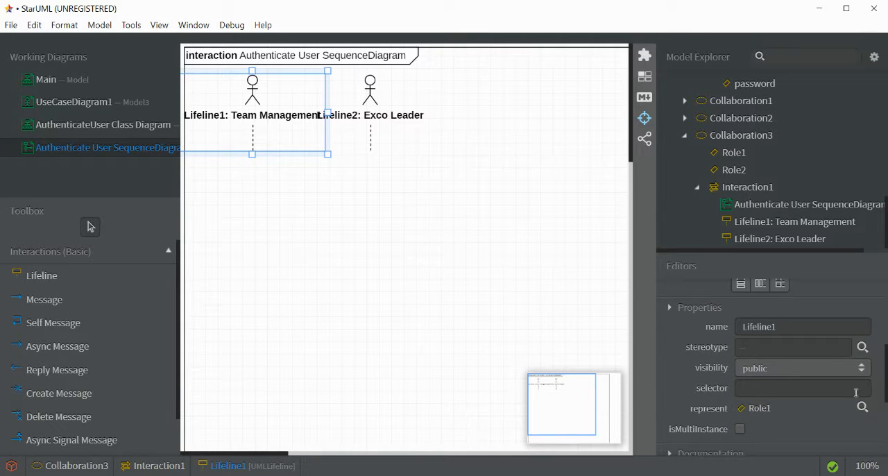
{"action": "left_click", "coordinate": [794, 329]}
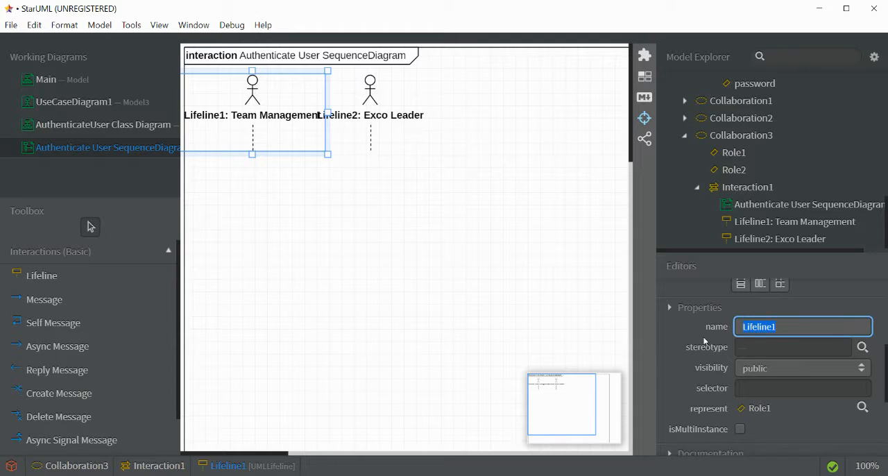
{"action": "key", "text": "BackSpace"}
{"action": "left_click", "coordinate": [441, 338]}
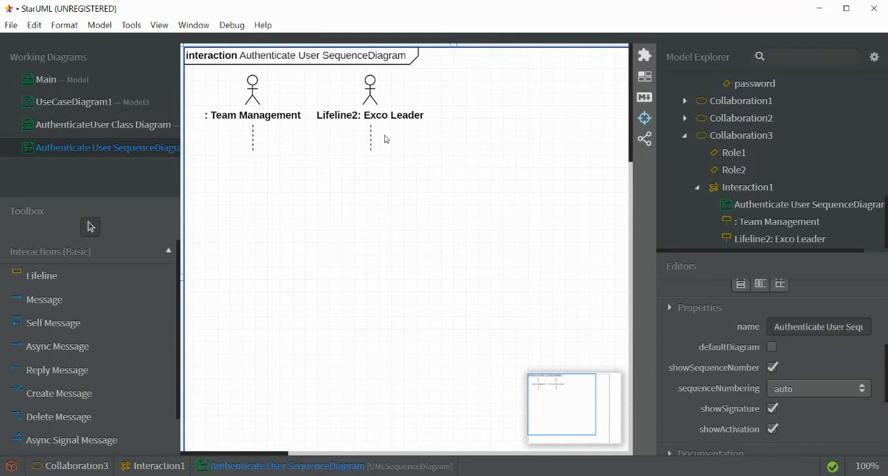
- Clear the name of the Exco Leader lifeline and move it closer to the Team Management lifeline
{"action": "left_click", "coordinate": [379, 109]}
{"action": "left_click", "coordinate": [787, 326]}
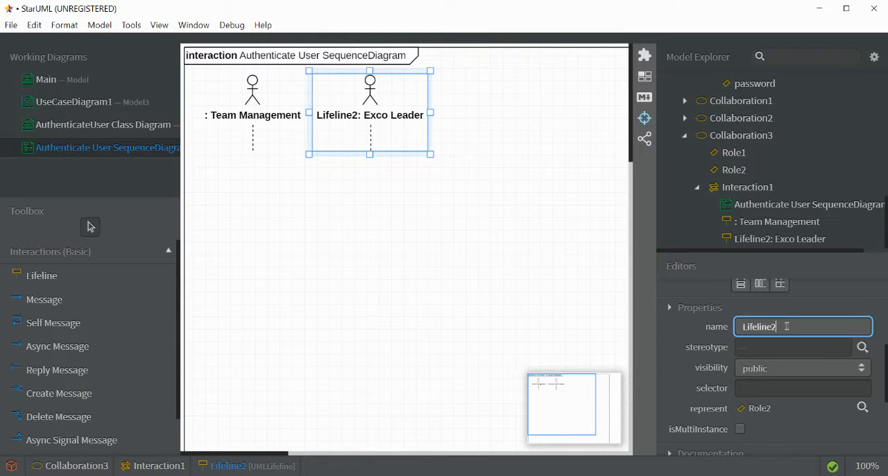
{"action": "key", "text": "BackSpace"}
{"action": "left_click", "coordinate": [523, 293]}
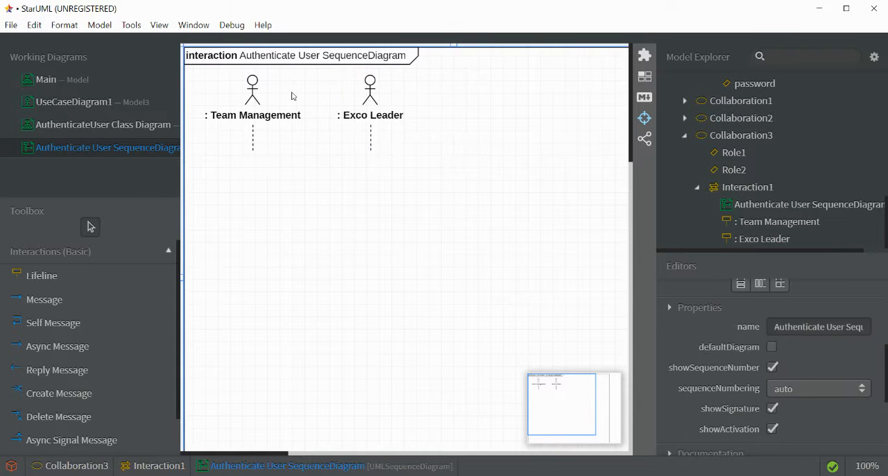
{"action": "left_click", "coordinate": [254, 99]}
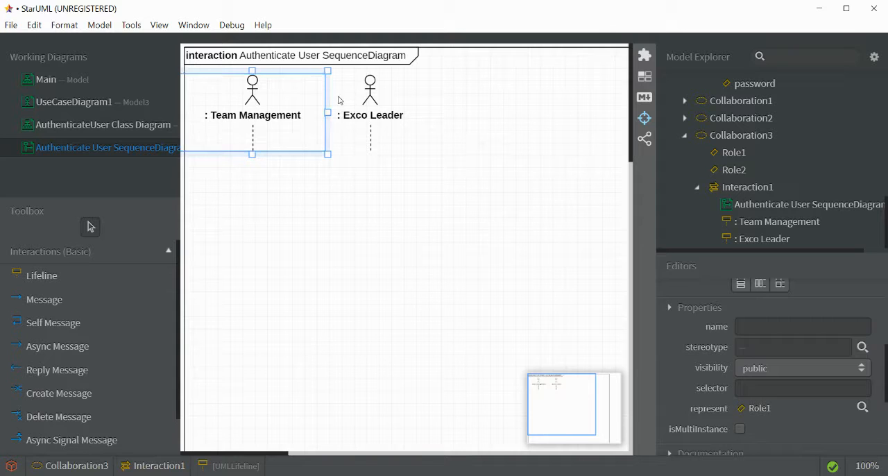
{"action": "mouse_move", "coordinate": [358, 103]}
{"action": "left_mouse_down"}
{"action": "mouse_move", "coordinate": [318, 104]}
{"action": "mouse_move", "coordinate": [341, 96]}
{"action": "left_mouse_up"}
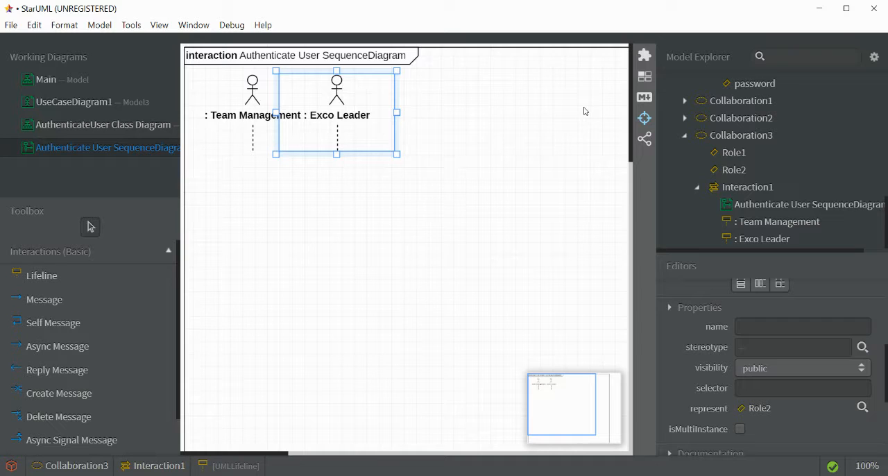
- Place the LoginPage class from Model4 as a lifeline beside Exco Leader in the Authenticate User sequence diagram
{"action": "left_click", "coordinate": [127, 129]}
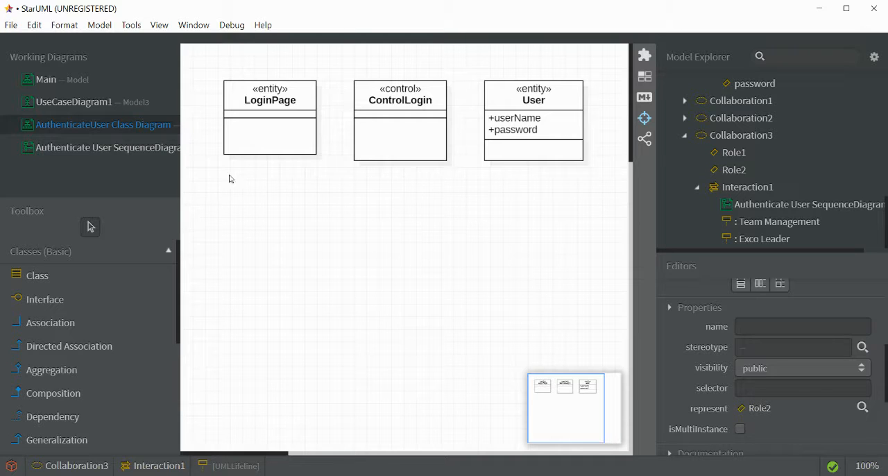
{"action": "left_click", "coordinate": [104, 148]}
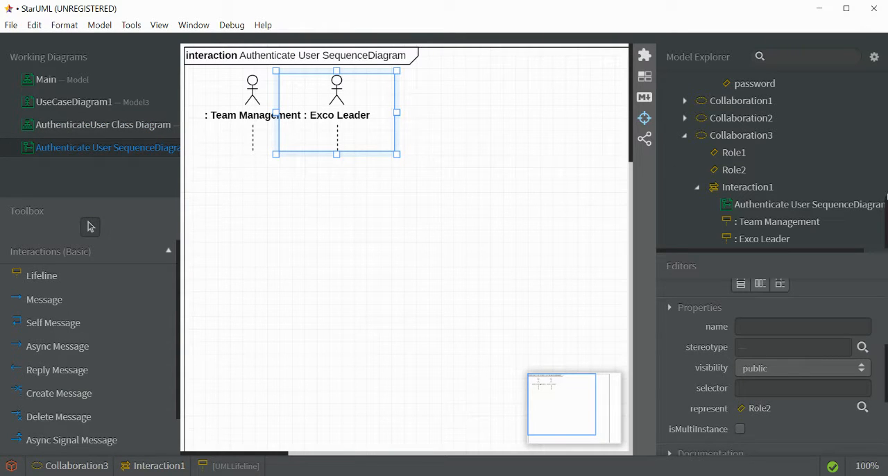
{"action": "scroll", "coordinate": [887, 194], "scroll_direction": "up", "scroll_amount": 3}
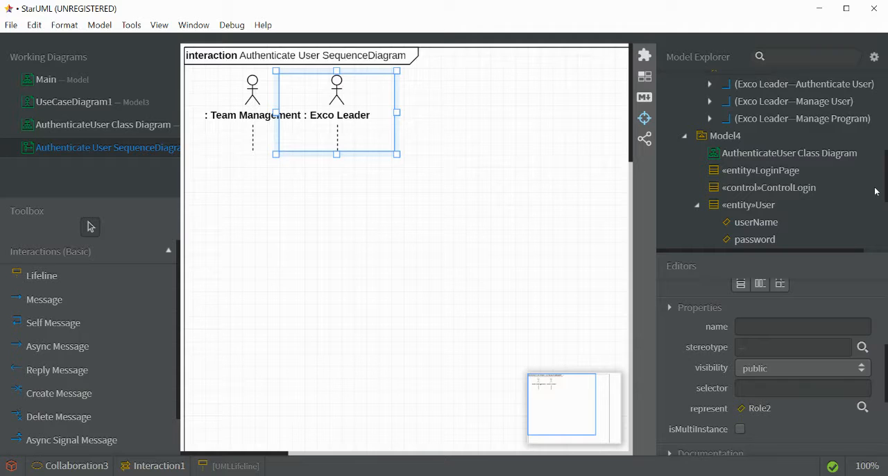
{"action": "left_click_drag", "start_coordinate": [737, 178], "coordinate": [380, 111]}
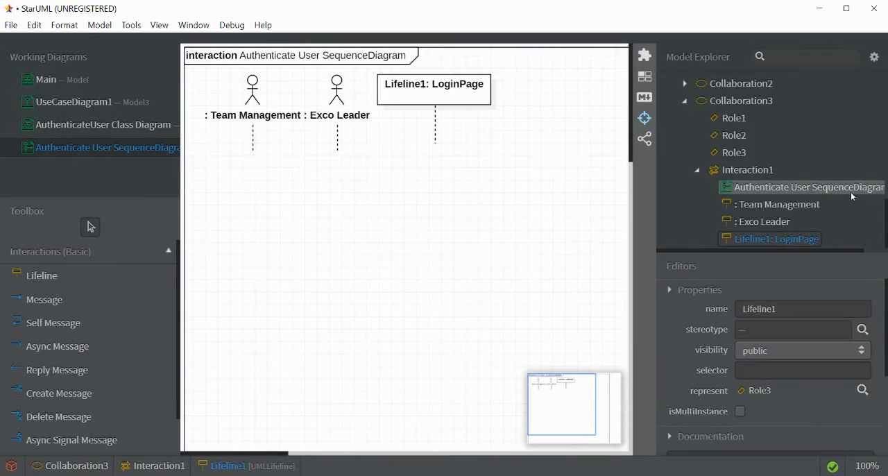
- Place the ControlLogin and User classes from Model4 as lifelines in a row after LoginPage
{"action": "scroll", "coordinate": [851, 193], "scroll_direction": "up", "scroll_amount": 5}
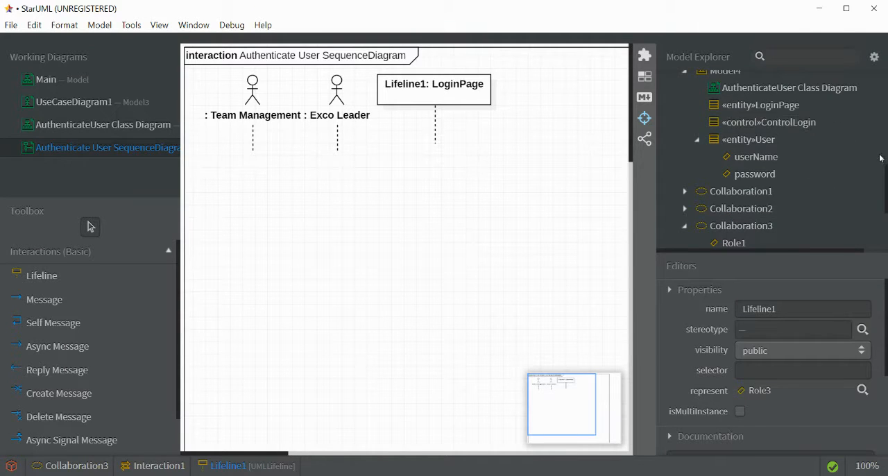
{"action": "scroll", "coordinate": [869, 166], "scroll_direction": "down", "scroll_amount": 4}
{"action": "scroll", "coordinate": [860, 170], "scroll_direction": "up", "scroll_amount": 5}
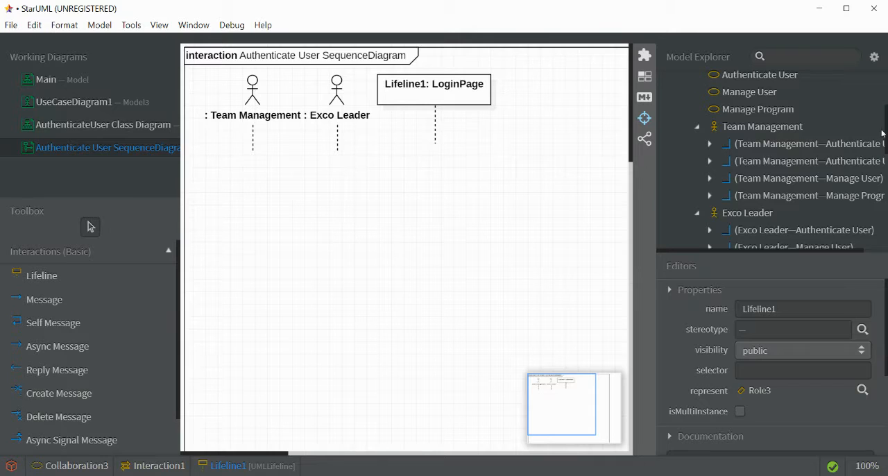
{"action": "scroll", "coordinate": [846, 160], "scroll_direction": "down", "scroll_amount": 5}
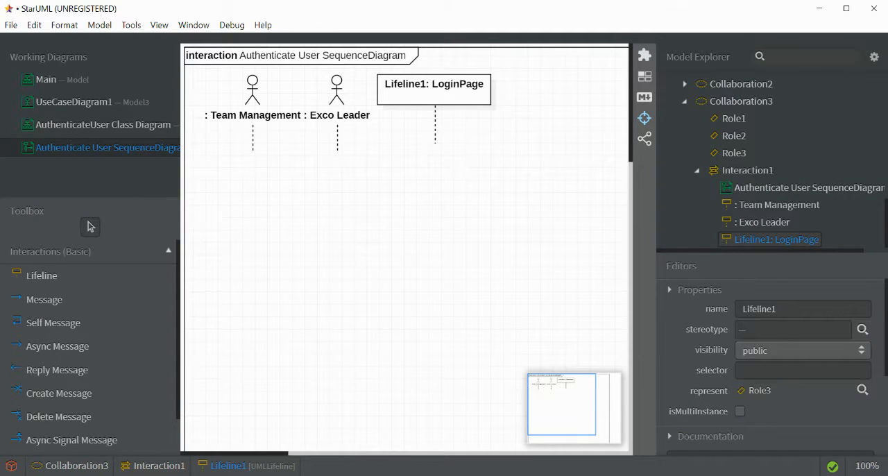
{"action": "scroll", "coordinate": [763, 160], "scroll_direction": "up", "scroll_amount": 3}
{"action": "left_click_drag", "start_coordinate": [764, 155], "coordinate": [484, 112]}
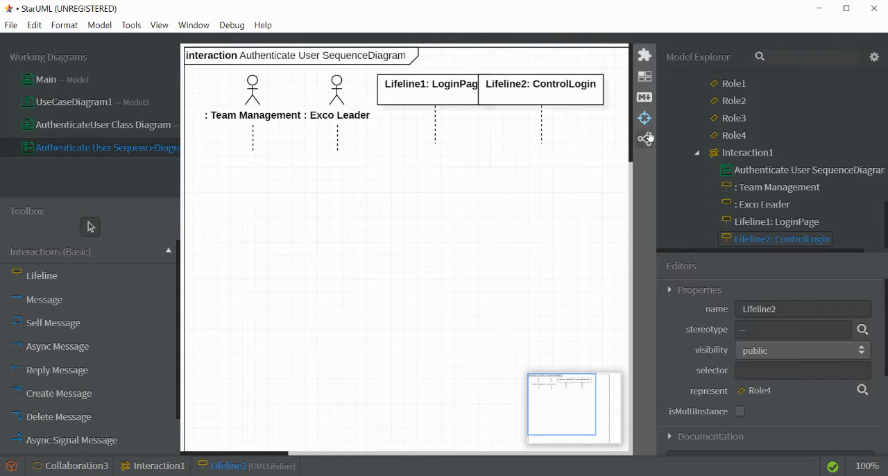
{"action": "scroll", "coordinate": [763, 152], "scroll_direction": "up", "scroll_amount": 5}
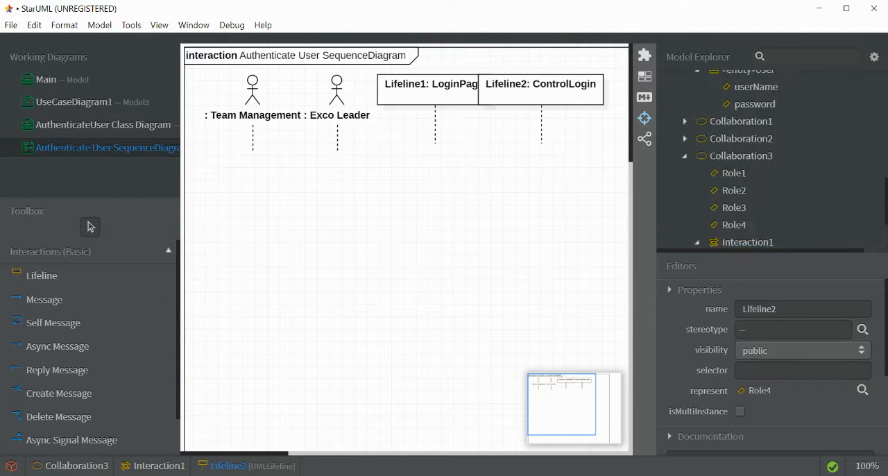
{"action": "left_click_drag", "start_coordinate": [759, 136], "coordinate": [585, 110]}
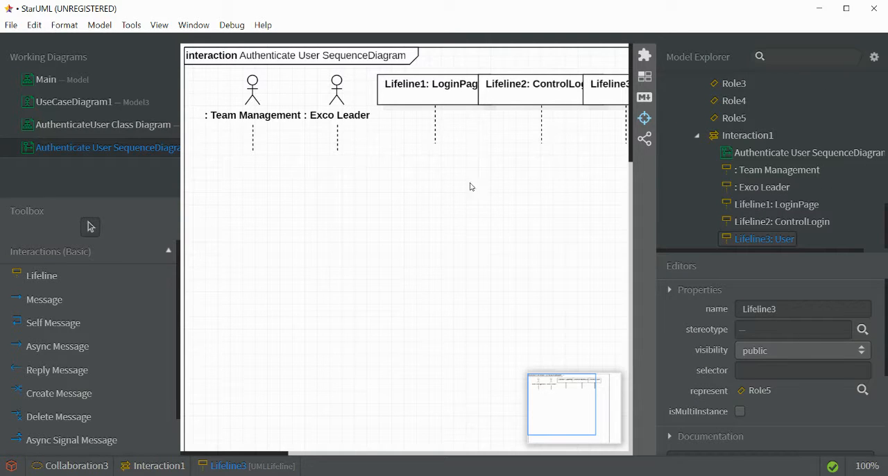
- Clear the name of the LoginPage lifeline
{"action": "left_click", "coordinate": [407, 90]}
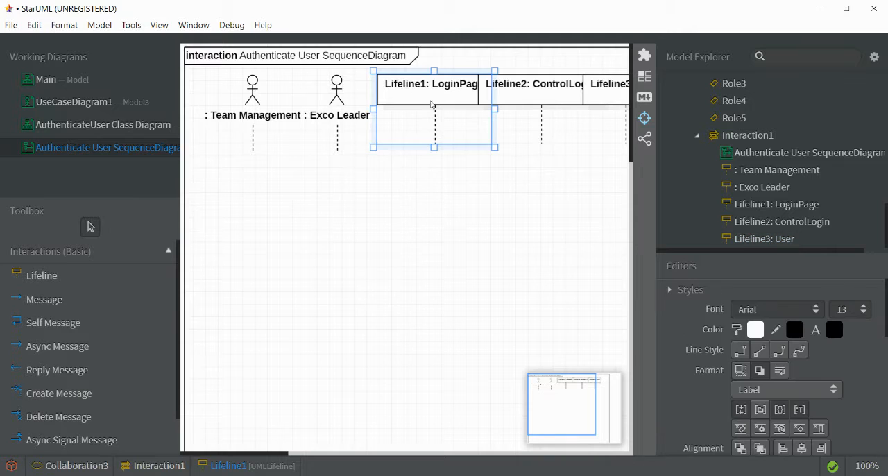
{"action": "left_click", "coordinate": [778, 368]}
{"action": "left_click_drag", "start_coordinate": [885, 332], "coordinate": [843, 390]}
{"action": "left_click", "coordinate": [788, 344]}
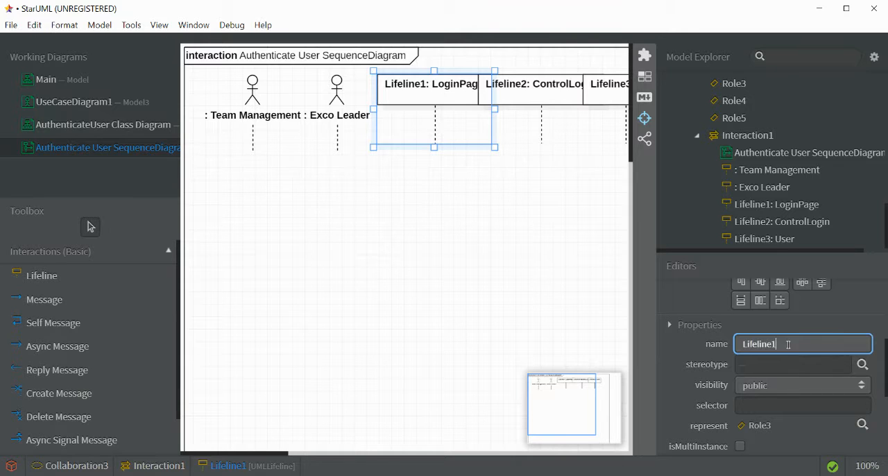
{"action": "key", "text": "BackSpace"}
- Clear the names of the ControlLogin and User lifelines
{"action": "left_click", "coordinate": [544, 122]}
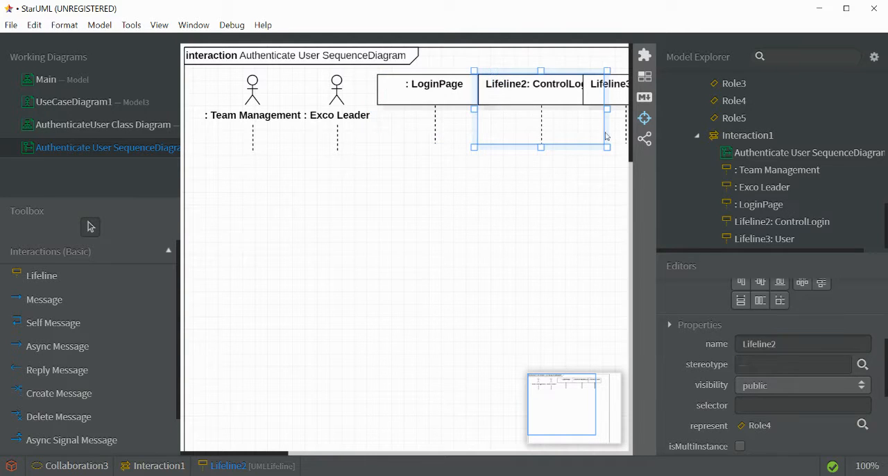
{"action": "double_click", "coordinate": [780, 340]}
{"action": "key", "text": "BackSpace"}
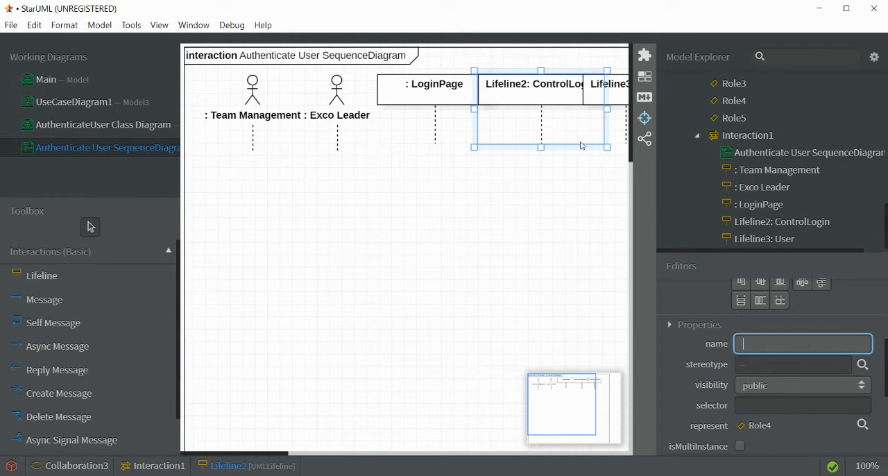
{"action": "left_click", "coordinate": [561, 235]}
{"action": "left_click", "coordinate": [598, 104]}
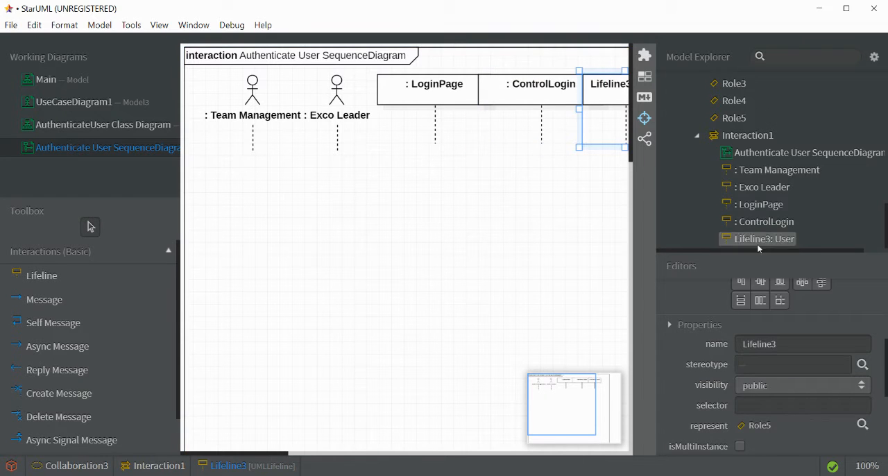
{"action": "double_click", "coordinate": [795, 344]}
{"action": "key", "text": "BackSpace"}
{"action": "left_click", "coordinate": [598, 291]}
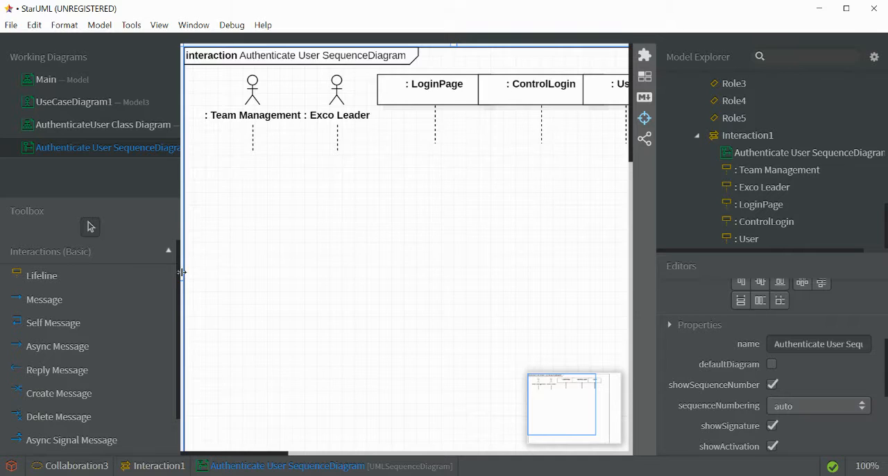
- Widen the drawing area and shift the User and ControlLogin lifelines to the right so the lifelines no longer overlap
{"action": "left_click_drag", "start_coordinate": [180, 273], "coordinate": [89, 278]}
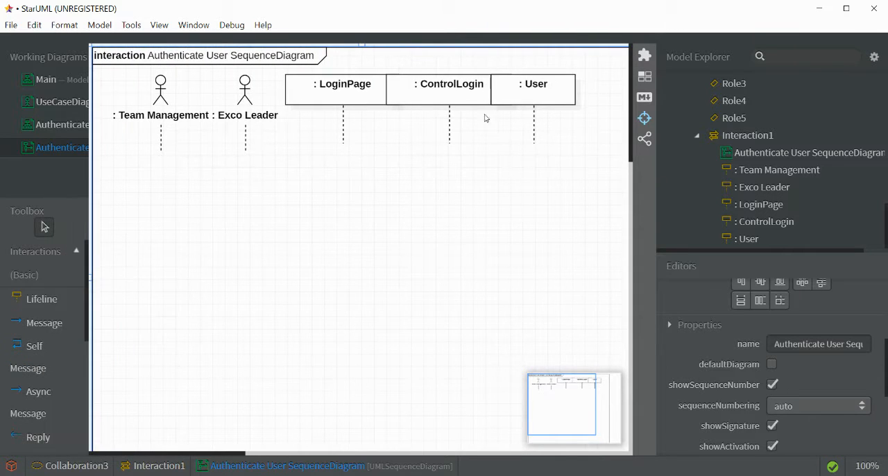
{"action": "mouse_move", "coordinate": [565, 99]}
{"action": "left_mouse_down"}
{"action": "mouse_move", "coordinate": [589, 105]}
{"action": "mouse_move", "coordinate": [579, 107]}
{"action": "left_mouse_up"}
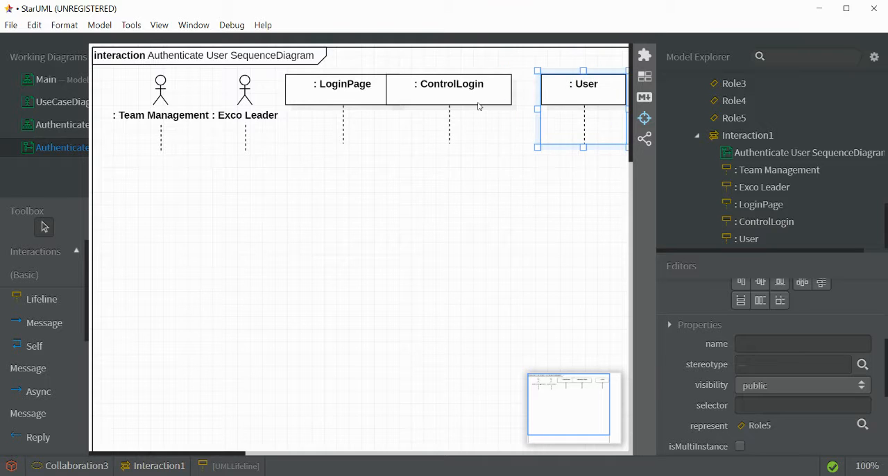
{"action": "left_click", "coordinate": [488, 108]}
{"action": "mouse_move", "coordinate": [488, 107]}
{"action": "left_mouse_down"}
{"action": "mouse_move", "coordinate": [504, 107]}
{"action": "mouse_move", "coordinate": [494, 107]}
{"action": "left_mouse_up"}
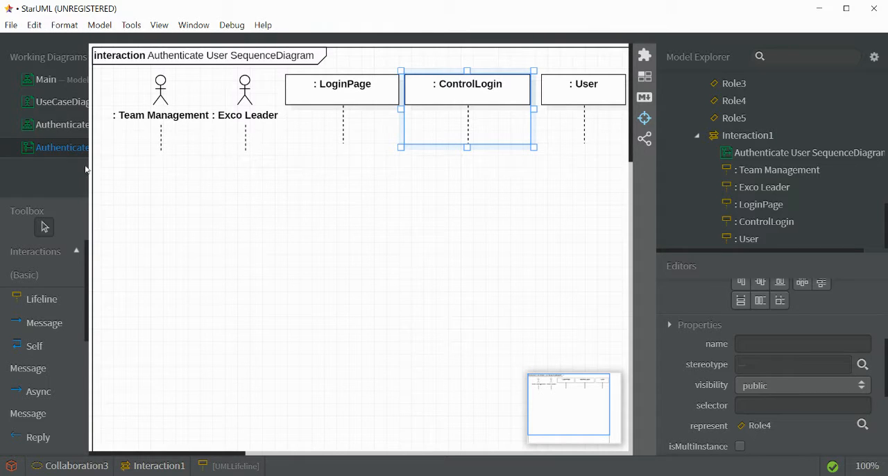
- Draw a message from the Team Management lifeline to LoginPage and create the operation insertUserNamePassword for it
{"action": "left_click", "coordinate": [39, 334]}
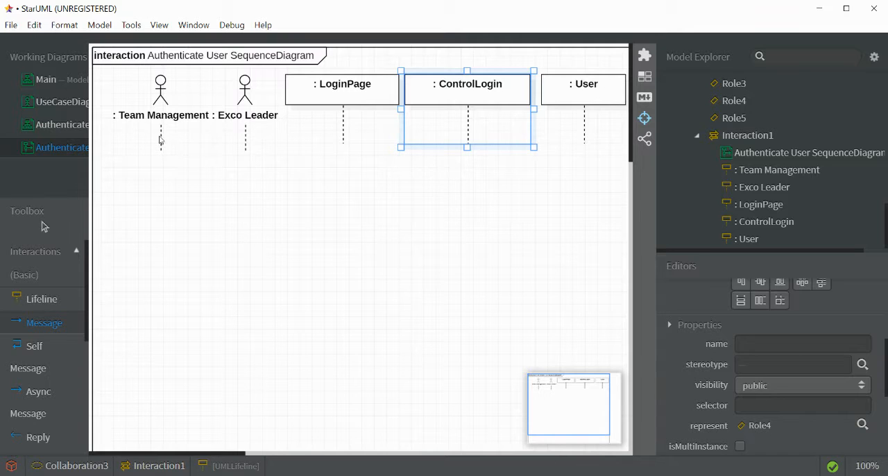
{"action": "left_click_drag", "start_coordinate": [162, 142], "coordinate": [342, 142]}
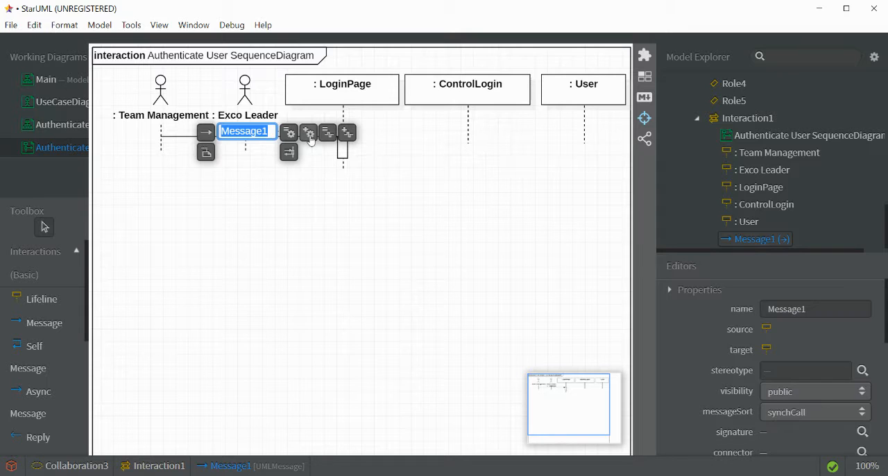
{"action": "left_click", "coordinate": [309, 133]}
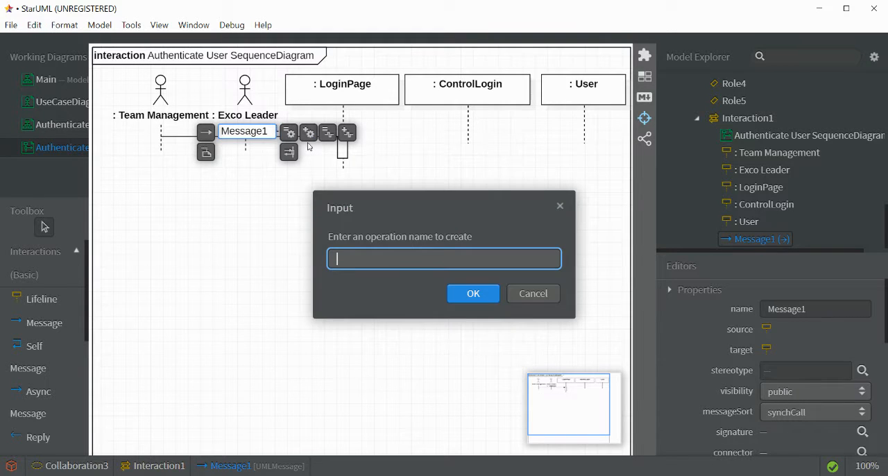
{"action": "type", "text": "insertUserName"}
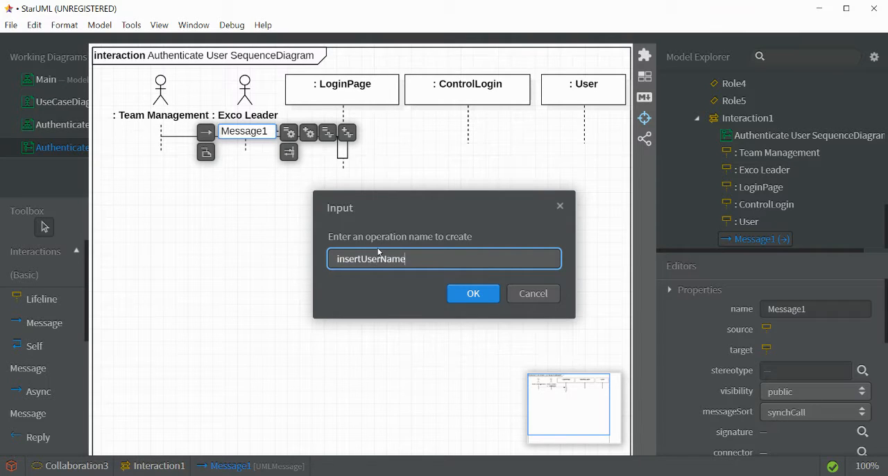
{"action": "type", "text": "Password"}
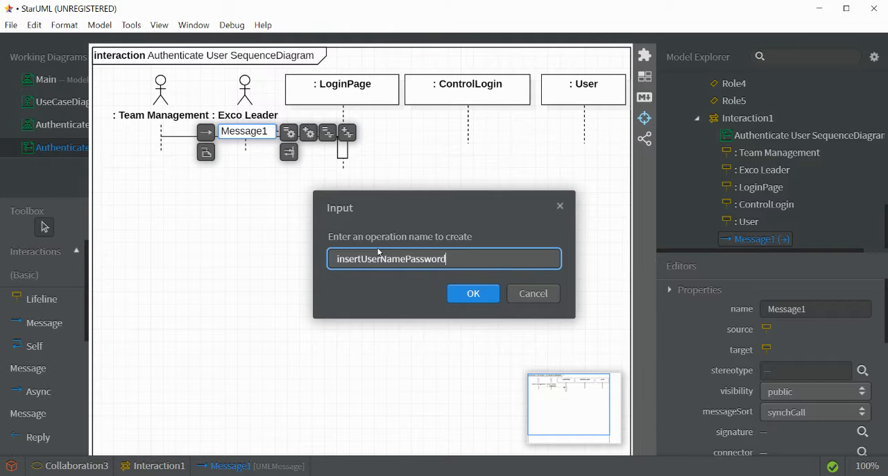
{"action": "left_click", "coordinate": [472, 295]}
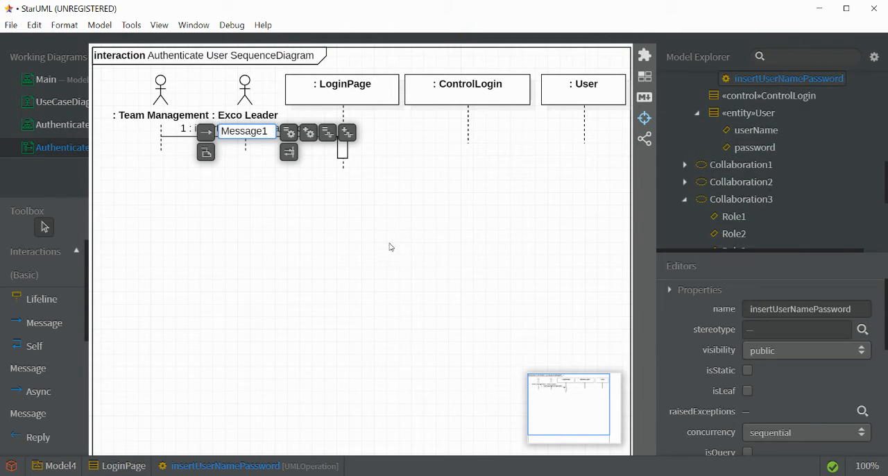
{"action": "left_click", "coordinate": [270, 188]}
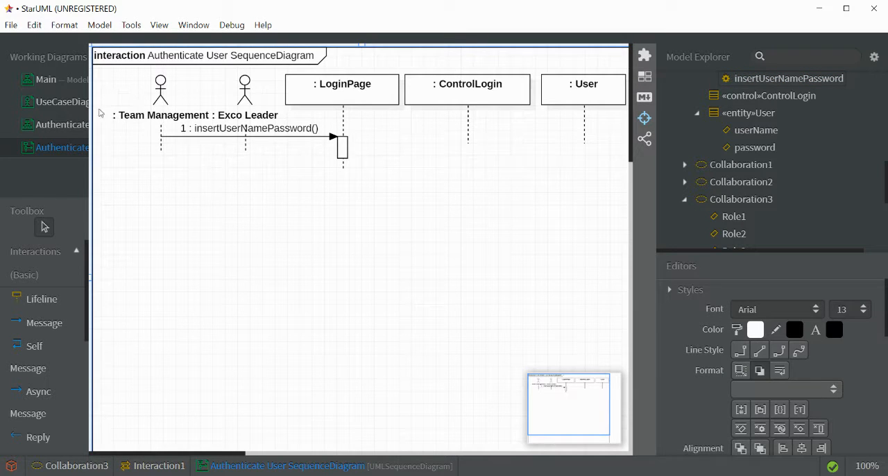
- In the AuthenticateUser class diagram, refit the LoginPage class to its operation and move ControlLogin and User to the right
{"action": "left_click", "coordinate": [13, 125]}
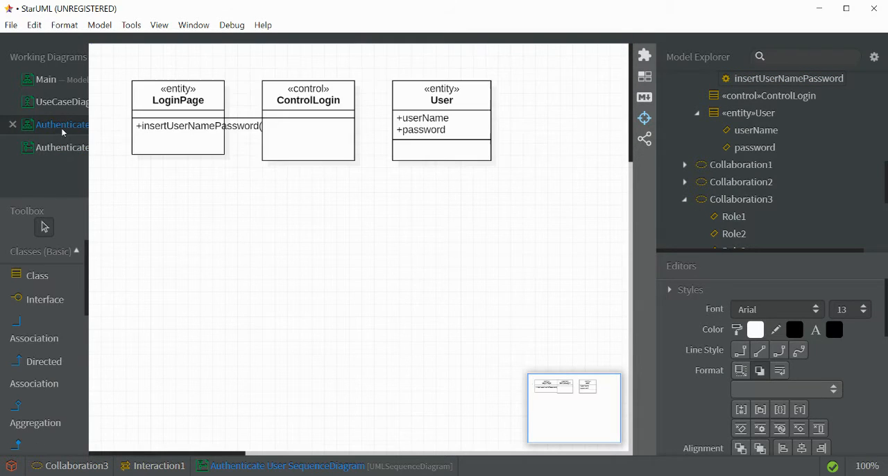
{"action": "left_click", "coordinate": [194, 152]}
{"action": "left_click", "coordinate": [347, 156]}
{"action": "left_click_drag", "start_coordinate": [347, 155], "coordinate": [376, 154]}
{"action": "left_click_drag", "start_coordinate": [441, 155], "coordinate": [466, 155]}
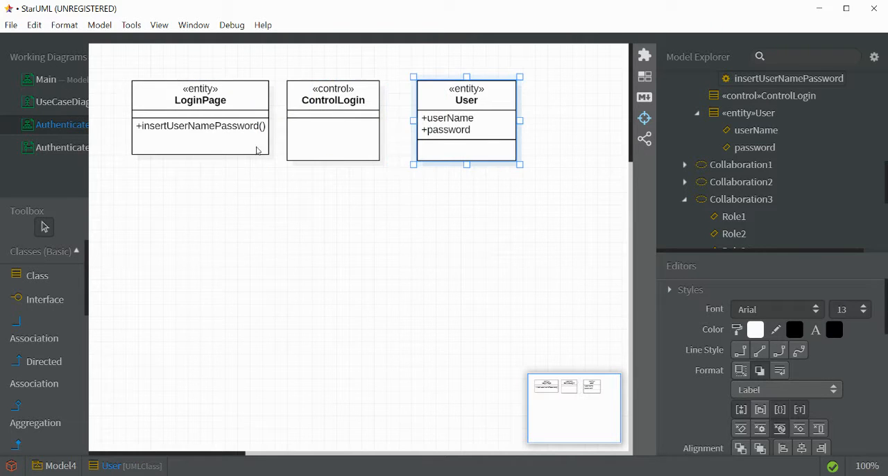
- In the Authenticate User sequence diagram, draw a message from LoginPage to ControlLogin and create the operation validateUser for it
{"action": "left_click", "coordinate": [69, 153]}
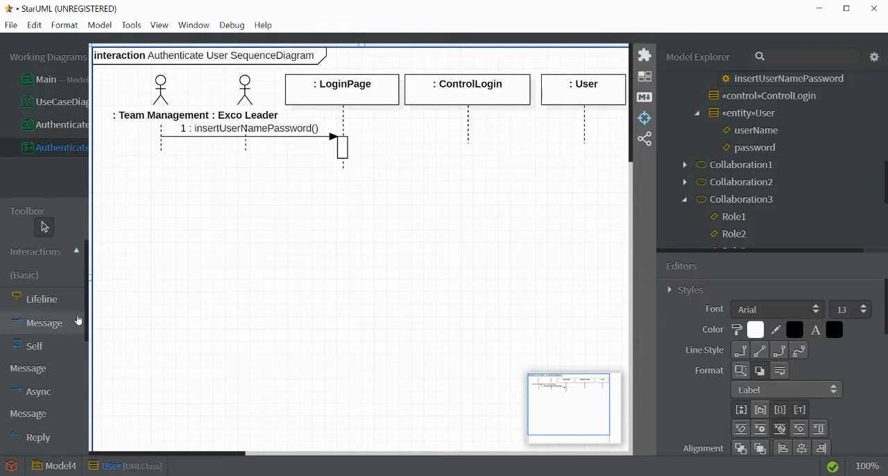
{"action": "left_click", "coordinate": [36, 325]}
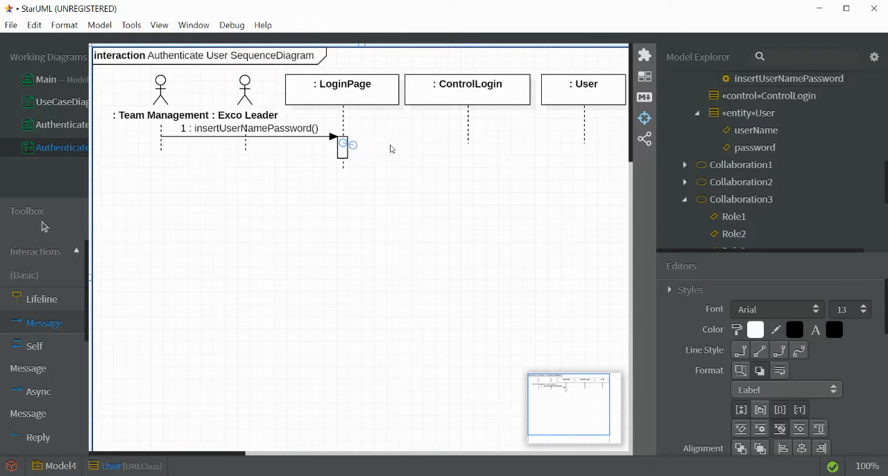
{"action": "left_click_drag", "start_coordinate": [343, 145], "coordinate": [471, 147]}
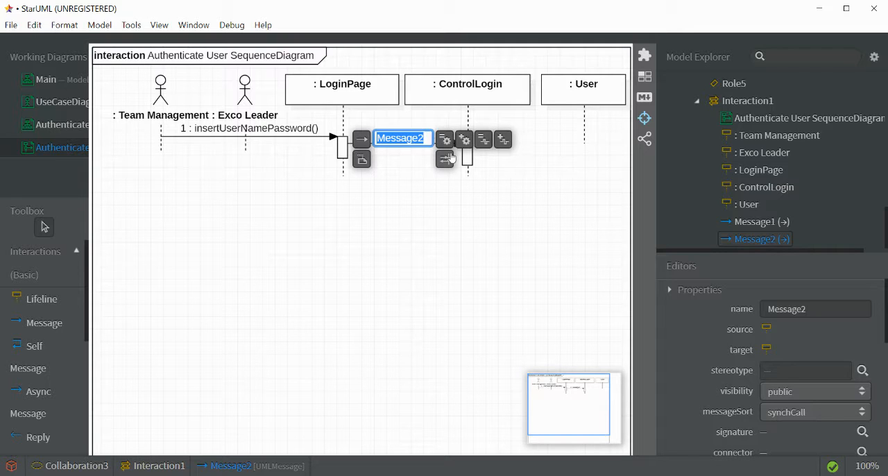
{"action": "left_click", "coordinate": [465, 141]}
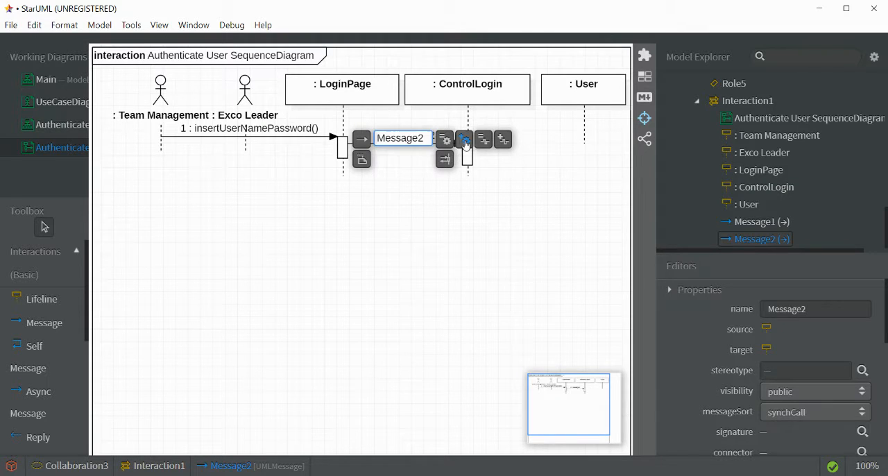
{"action": "type", "text": "validate"}
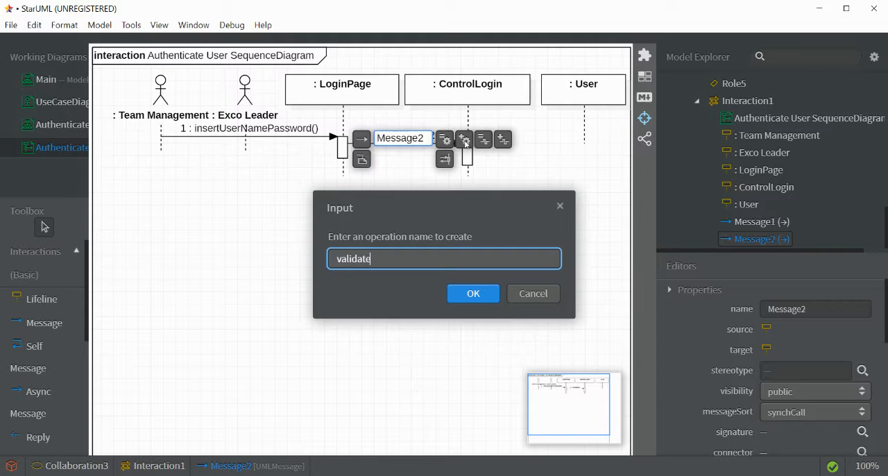
{"action": "type", "text": "User"}
{"action": "left_click", "coordinate": [474, 294]}
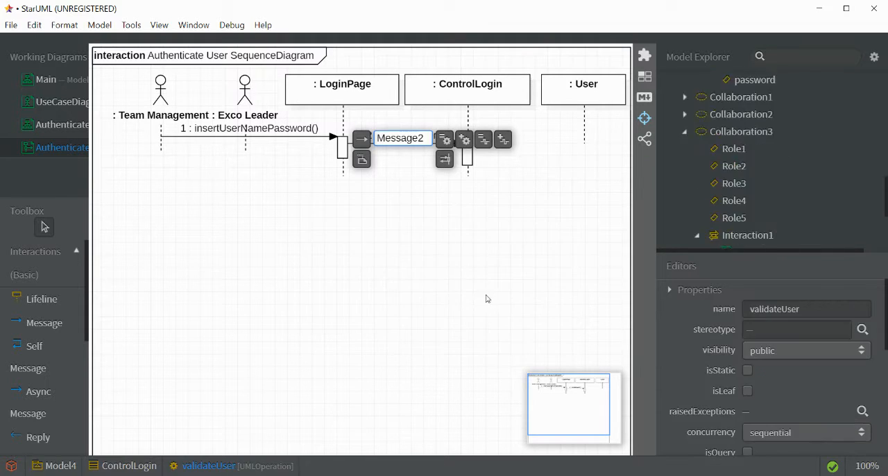
{"action": "left_click", "coordinate": [531, 202]}
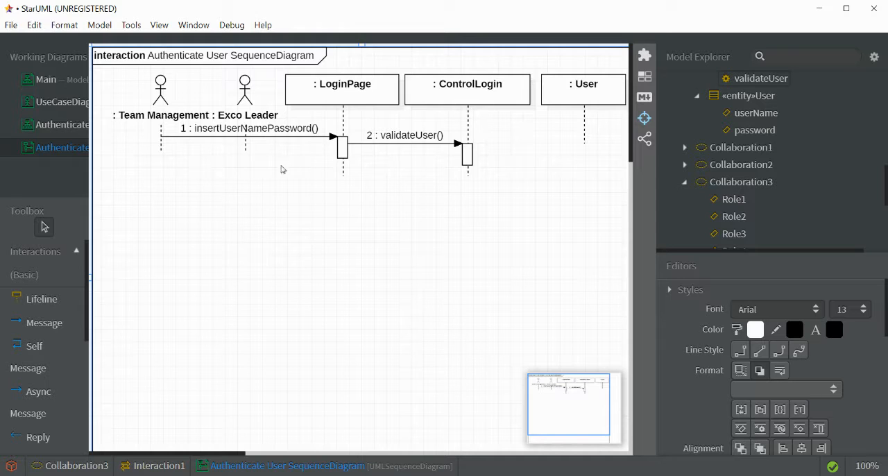
- Try to draw a message from the LoginPage lifeline below its activation bar to the User lifeline
{"action": "left_click", "coordinate": [59, 322]}
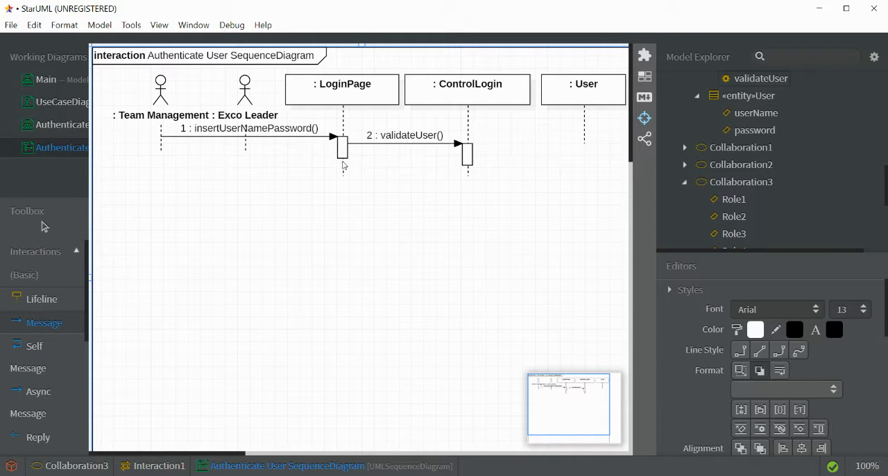
{"action": "left_click_drag", "start_coordinate": [343, 164], "coordinate": [587, 154]}
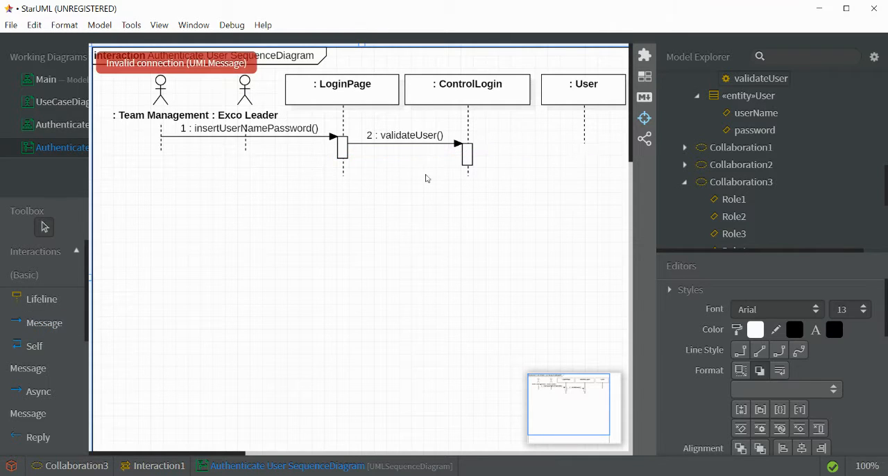
{"action": "mouse_move", "coordinate": [345, 173]}
{"action": "left_mouse_down"}
{"action": "mouse_move", "coordinate": [520, 174]}
{"action": "mouse_move", "coordinate": [351, 179]}
{"action": "left_mouse_up"}
{"action": "left_click", "coordinate": [44, 324]}
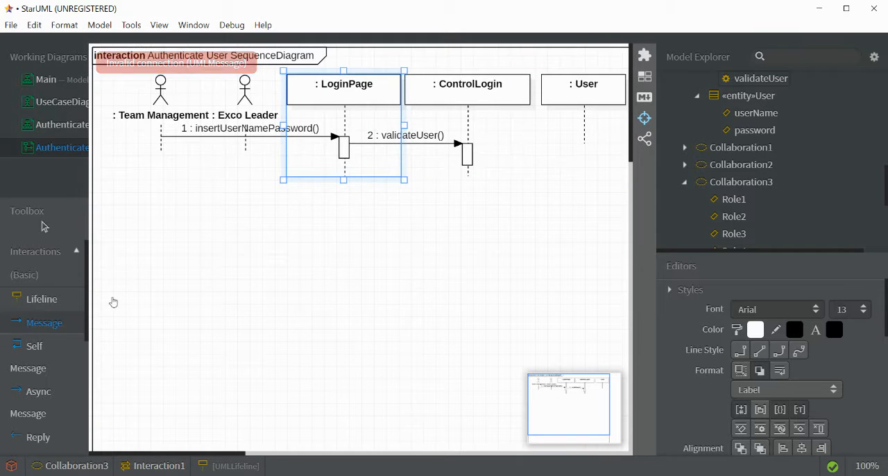
{"action": "left_click", "coordinate": [358, 180]}
- Extend the activation bars of the LoginPage and ControlLogin lifelines well down the diagram
{"action": "left_click_drag", "start_coordinate": [345, 161], "coordinate": [344, 269]}
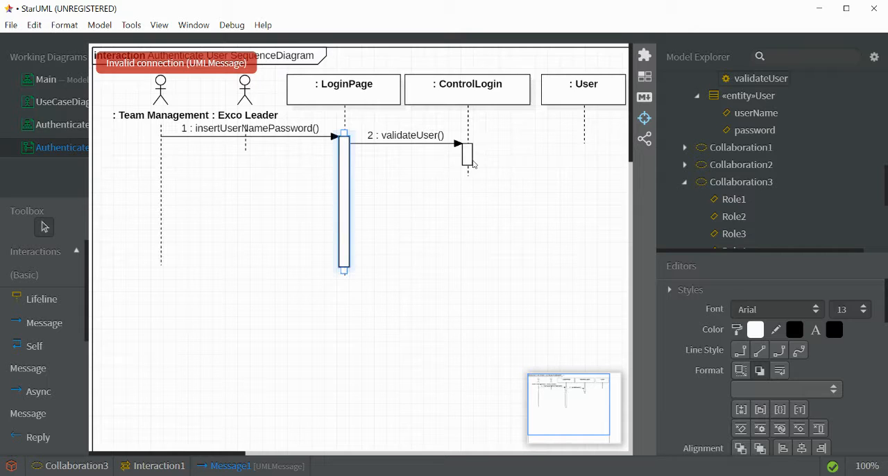
{"action": "left_click", "coordinate": [468, 164]}
{"action": "left_click_drag", "start_coordinate": [465, 171], "coordinate": [465, 276]}
- Try to draw a message from the LoginPage activation bar to the User lifeline
{"action": "left_click", "coordinate": [45, 323]}
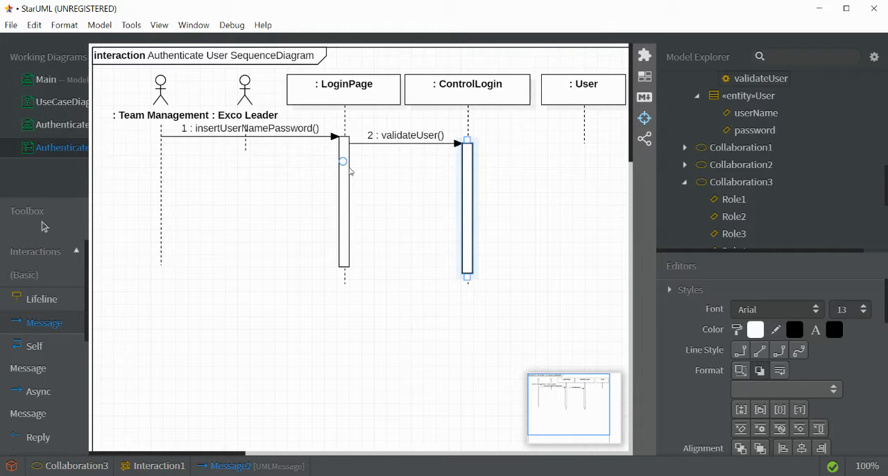
{"action": "left_click_drag", "start_coordinate": [350, 169], "coordinate": [595, 161]}
{"action": "left_click", "coordinate": [585, 145]}
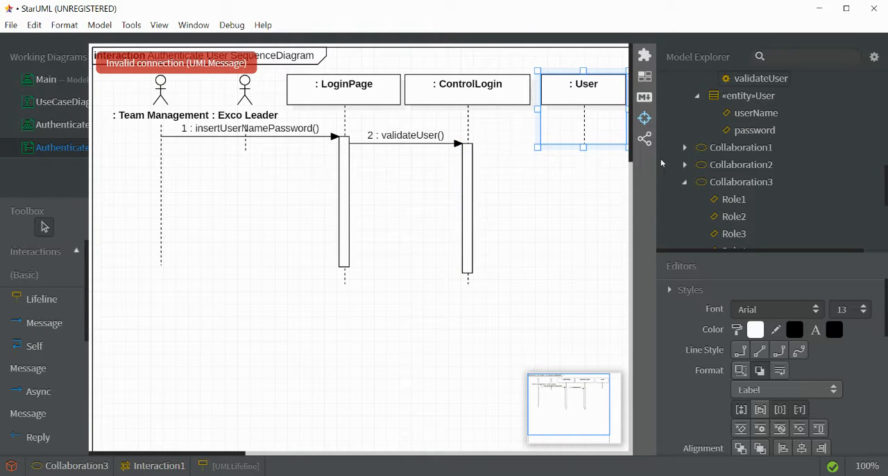
{"action": "left_click", "coordinate": [597, 189]}
{"action": "left_click", "coordinate": [359, 213]}
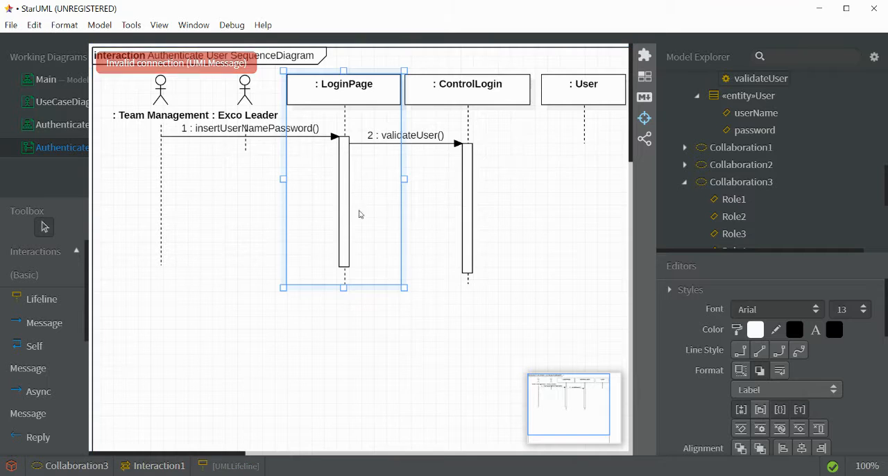
- Try to draw a message from the ControlLogin activation bar to the User lifeline
{"action": "left_click", "coordinate": [31, 323]}
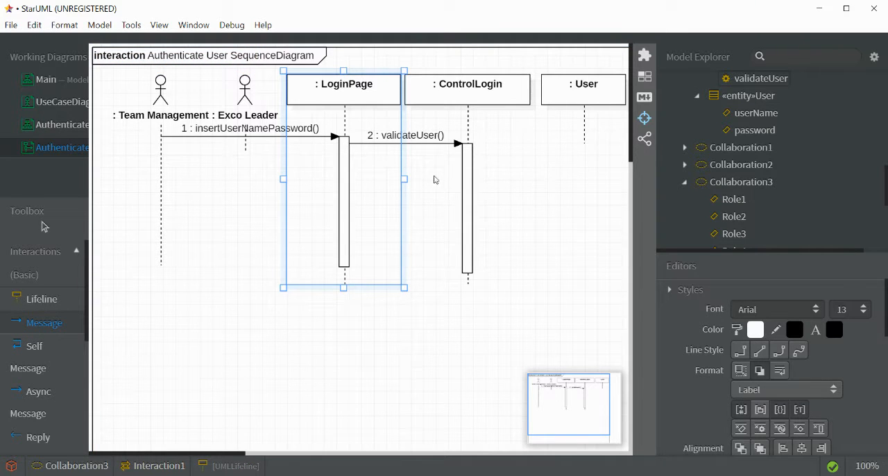
{"action": "left_click_drag", "start_coordinate": [467, 155], "coordinate": [589, 150]}
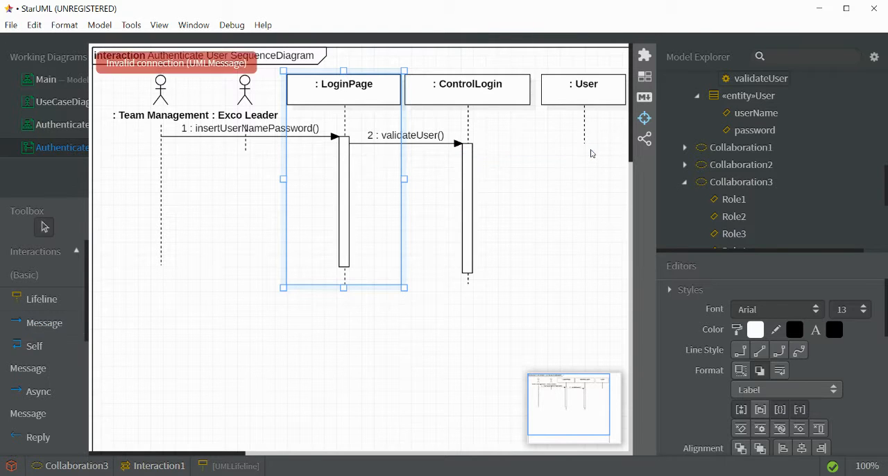
{"action": "left_click", "coordinate": [473, 159]}
{"action": "left_click", "coordinate": [66, 329]}
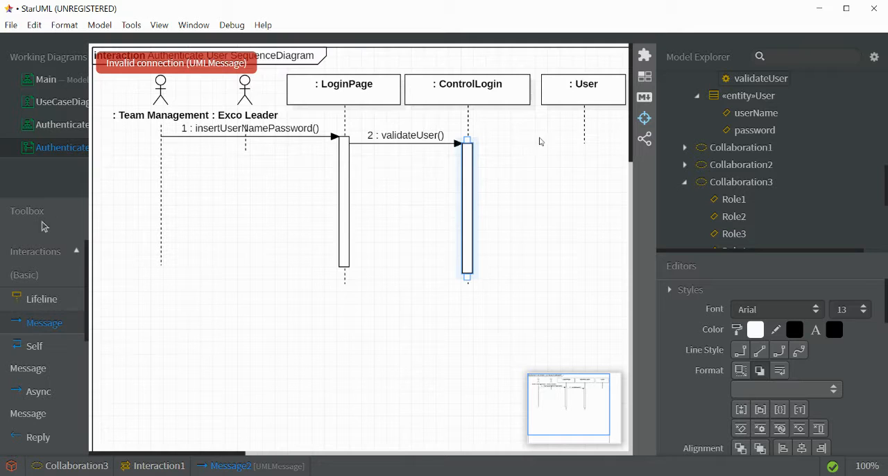
{"action": "left_click_drag", "start_coordinate": [528, 163], "coordinate": [592, 150]}
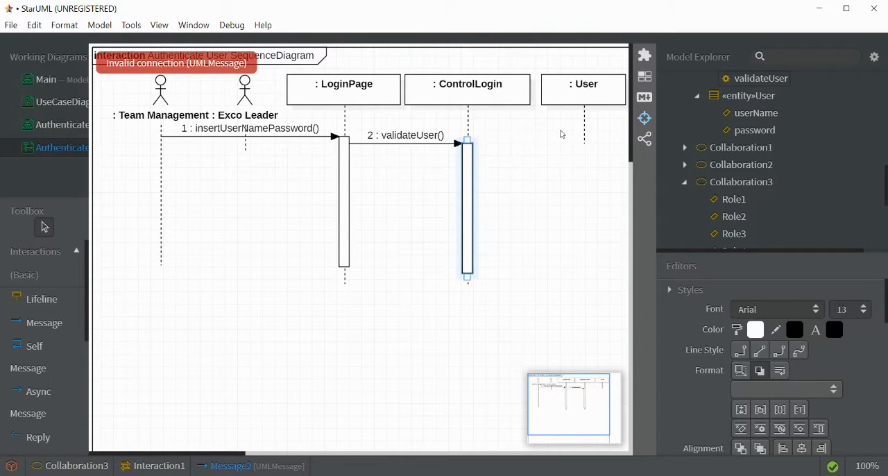
- Add a self-message on the ControlLogin activation bar and delete its view only
{"action": "left_click", "coordinate": [45, 330]}
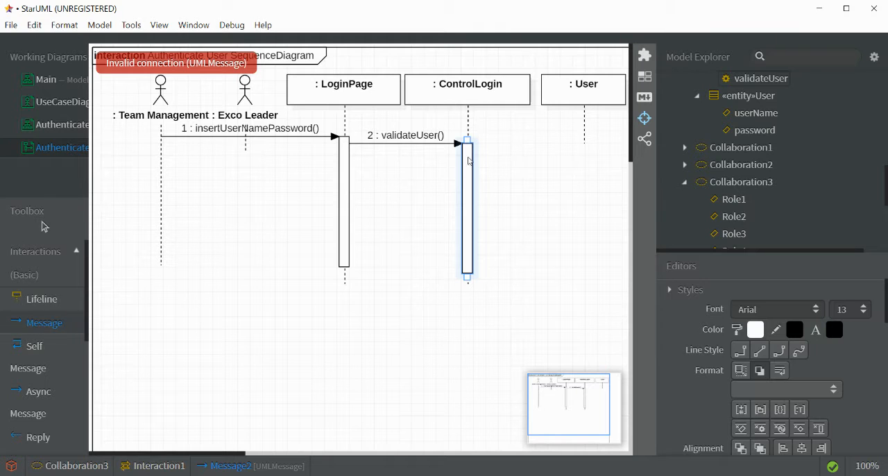
{"action": "left_click", "coordinate": [478, 161]}
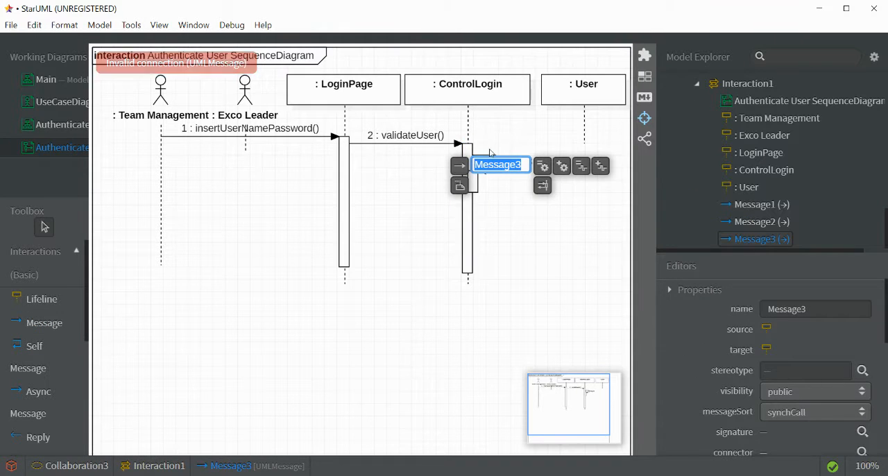
{"action": "left_click", "coordinate": [495, 169]}
{"action": "left_click", "coordinate": [495, 170]}
{"action": "key", "text": "Delete"}
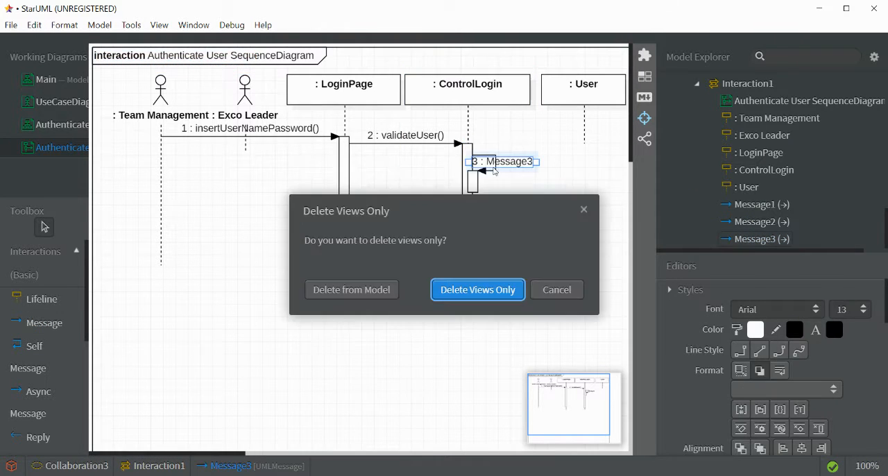
{"action": "left_click", "coordinate": [477, 291]}
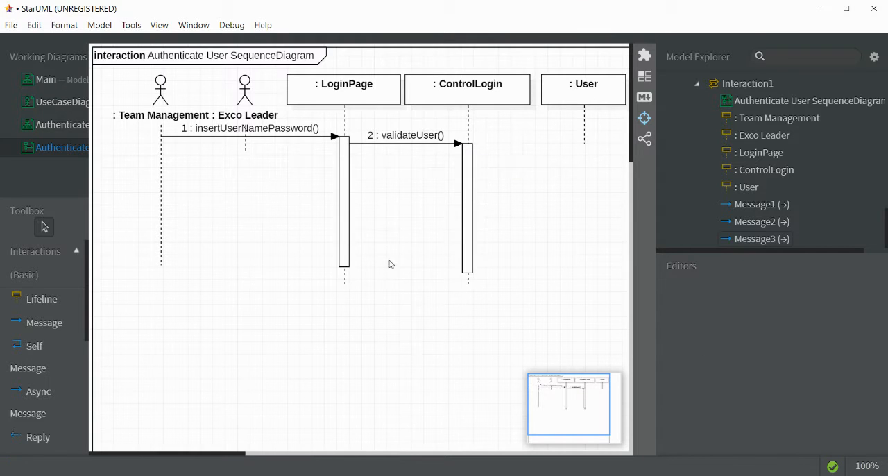
- Draw a message from ControlLogin to the User lifeline and create the operation getUser for it
{"action": "left_click", "coordinate": [44, 323]}
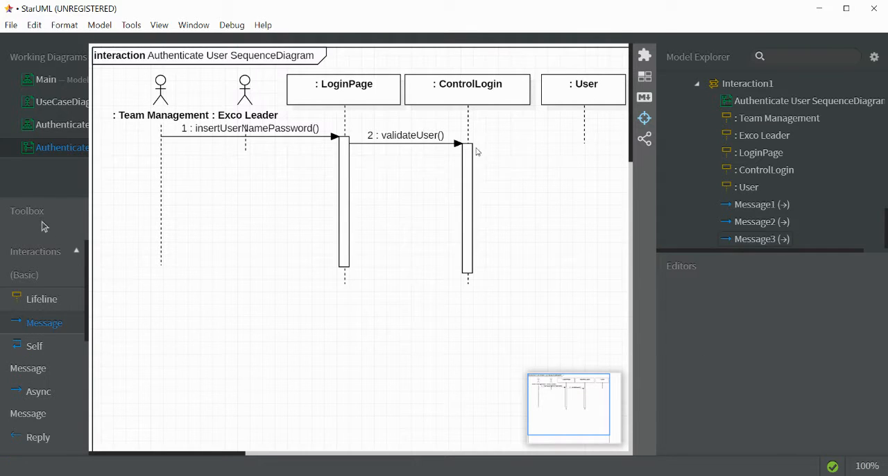
{"action": "left_click_drag", "start_coordinate": [472, 151], "coordinate": [584, 146]}
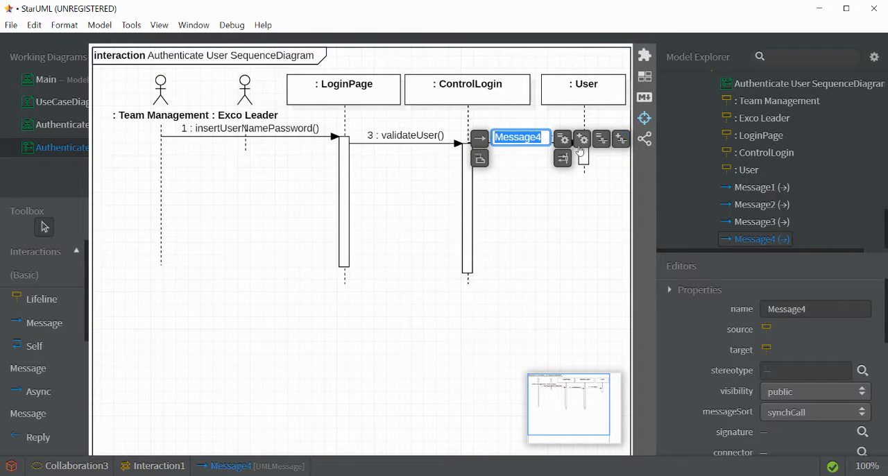
{"action": "left_click", "coordinate": [584, 141]}
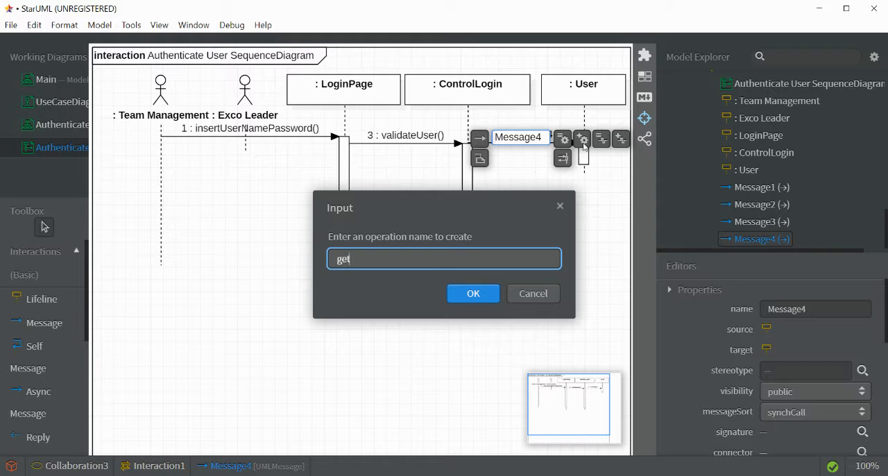
{"action": "type", "text": "getUser"}
{"action": "left_click", "coordinate": [481, 299]}
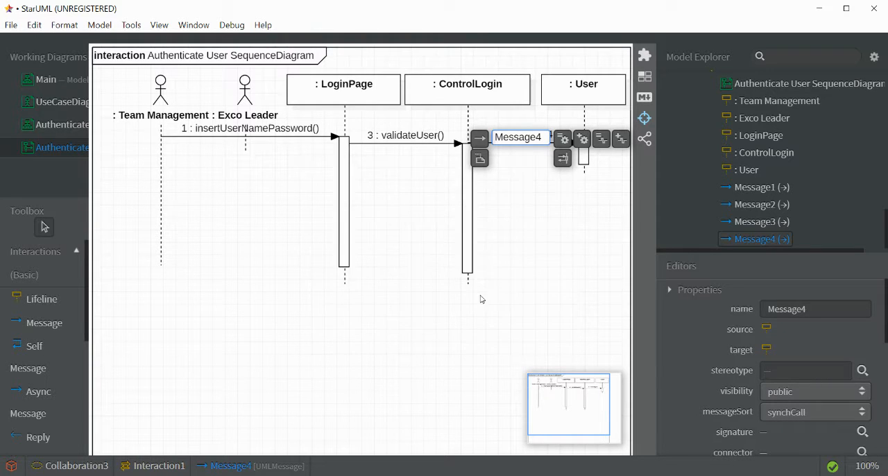
{"action": "left_click", "coordinate": [551, 242]}
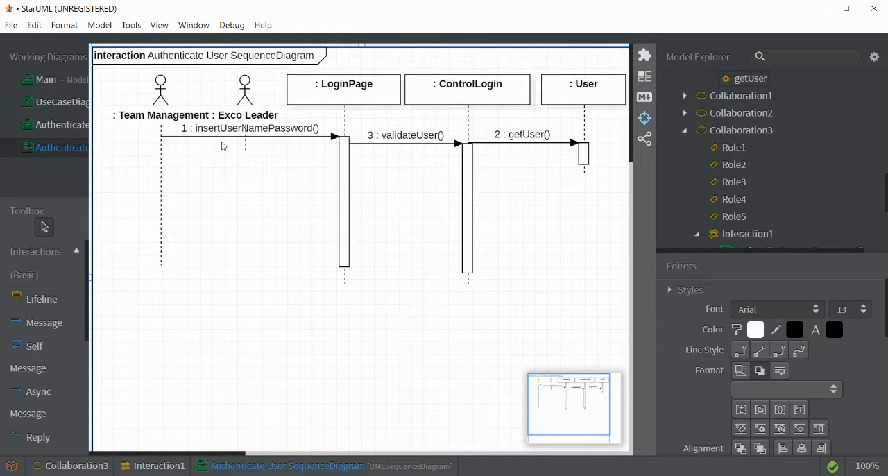
- Move the validateUser message slightly lower and set the sequence diagram's sequence numbering to custom
{"action": "mouse_move", "coordinate": [411, 146]}
{"action": "left_mouse_down"}
{"action": "mouse_move", "coordinate": [403, 147]}
{"action": "mouse_move", "coordinate": [407, 156]}
{"action": "left_mouse_up"}
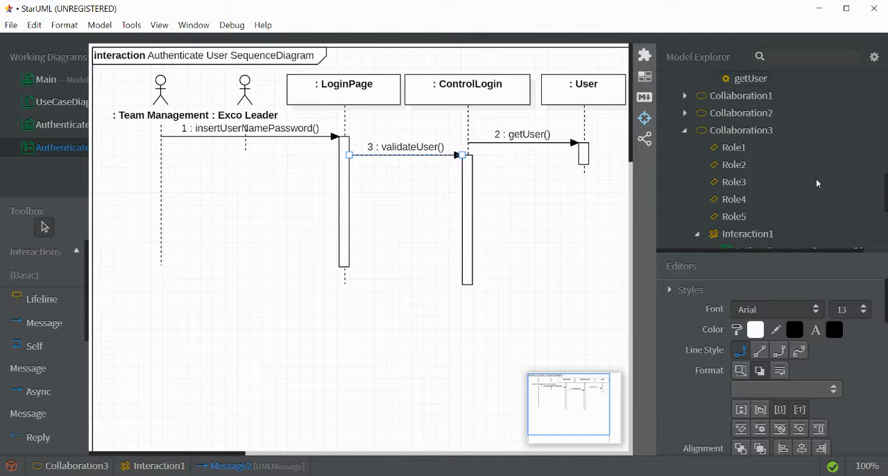
{"action": "scroll", "coordinate": [812, 181], "scroll_direction": "down", "scroll_amount": 5}
{"action": "scroll", "coordinate": [794, 184], "scroll_direction": "up", "scroll_amount": 5}
{"action": "scroll", "coordinate": [780, 192], "scroll_direction": "down", "scroll_amount": 5}
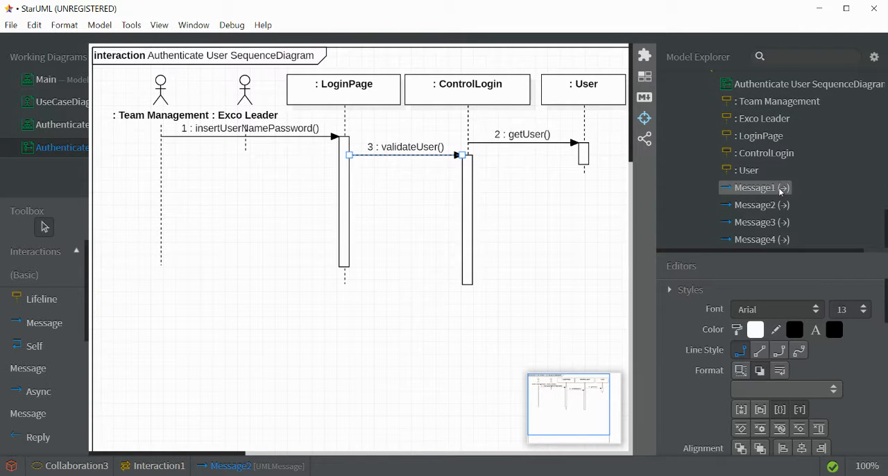
{"action": "left_click", "coordinate": [798, 85]}
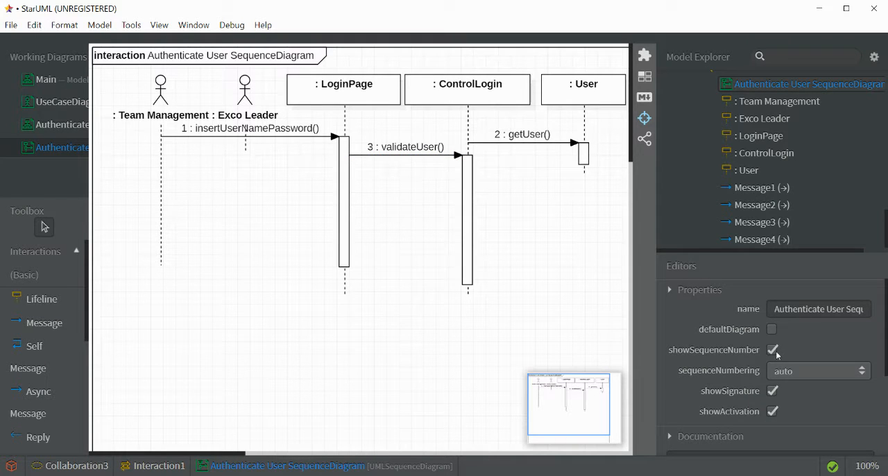
{"action": "left_click", "coordinate": [798, 371]}
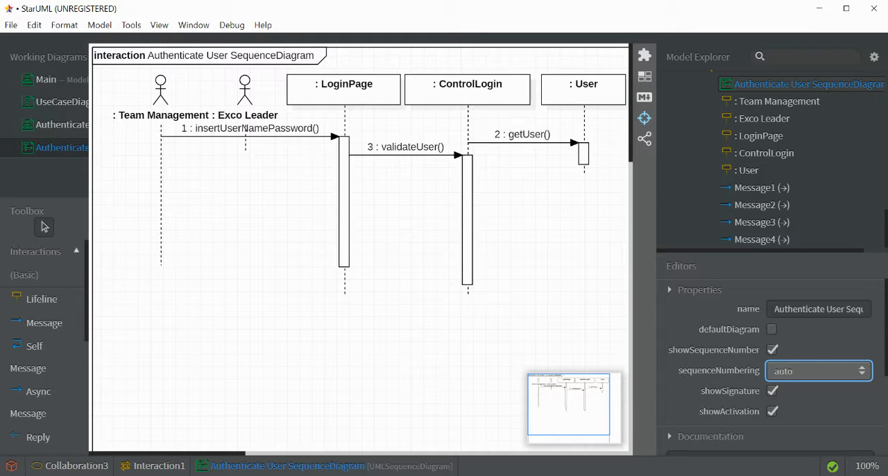
{"action": "left_click", "coordinate": [803, 396]}
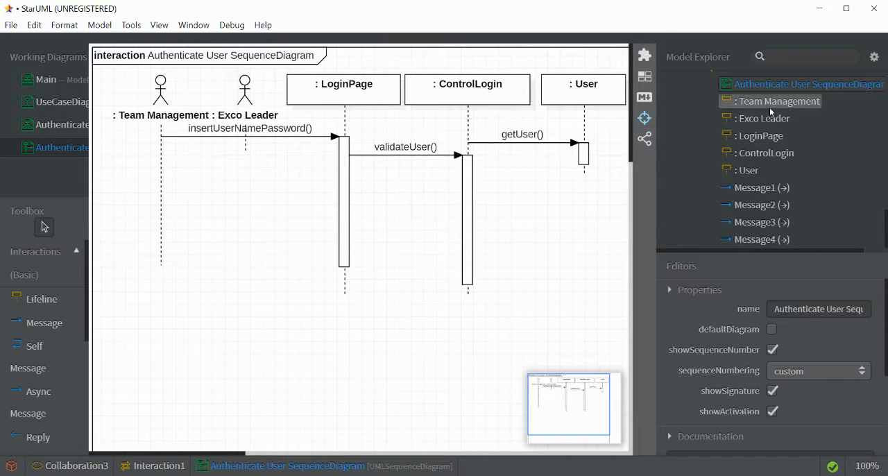
- Set the insertUserNamePassword message's sequence number to 1 and move its label down, clear of the actor names
{"action": "left_click", "coordinate": [764, 189]}
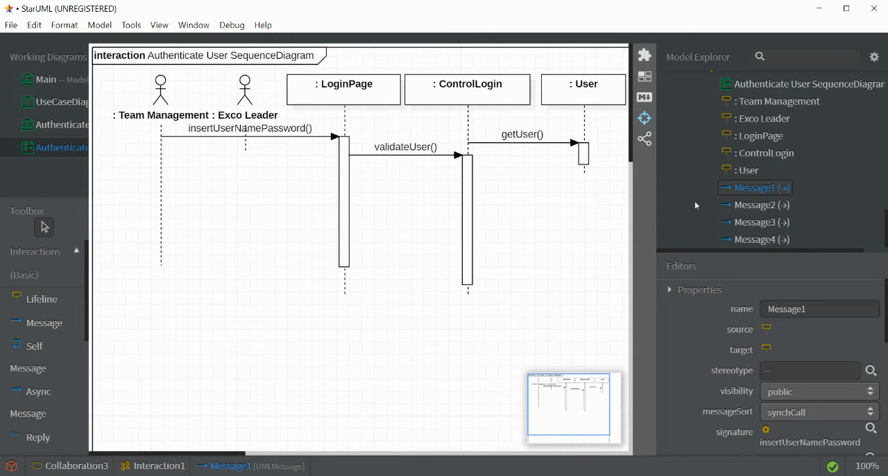
{"action": "left_click", "coordinate": [238, 133]}
{"action": "left_click_drag", "start_coordinate": [238, 134], "coordinate": [237, 132]}
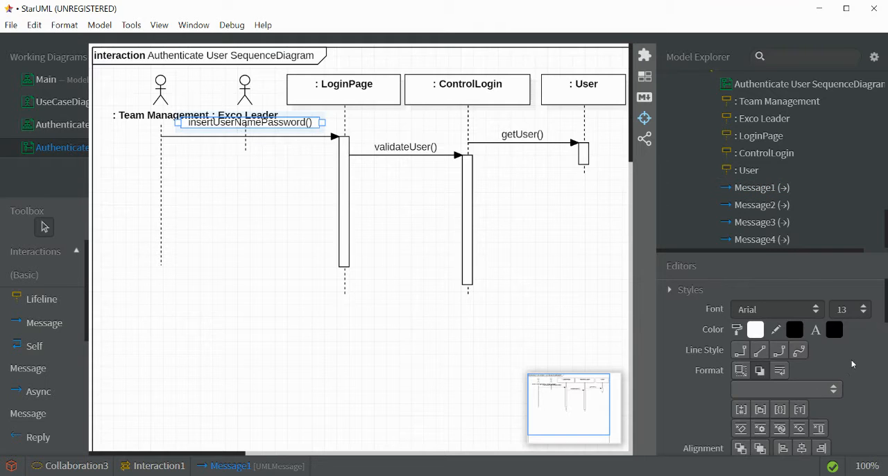
{"action": "scroll", "coordinate": [851, 359], "scroll_direction": "down", "scroll_amount": 5}
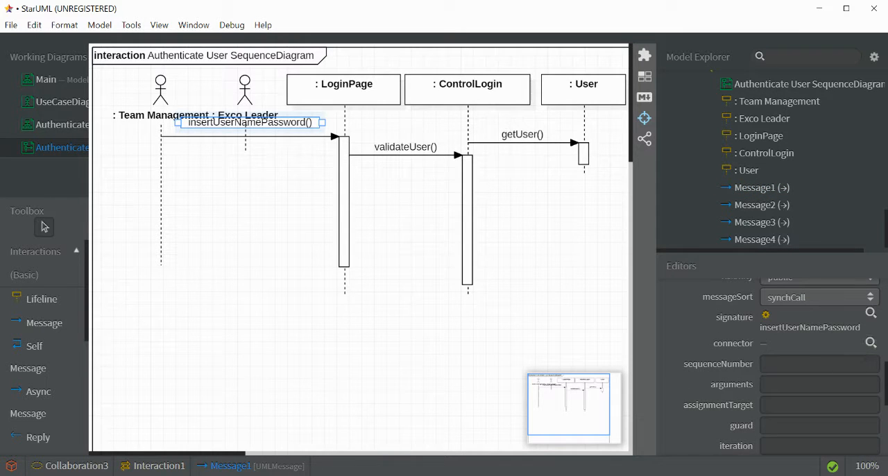
{"action": "left_click", "coordinate": [807, 366]}
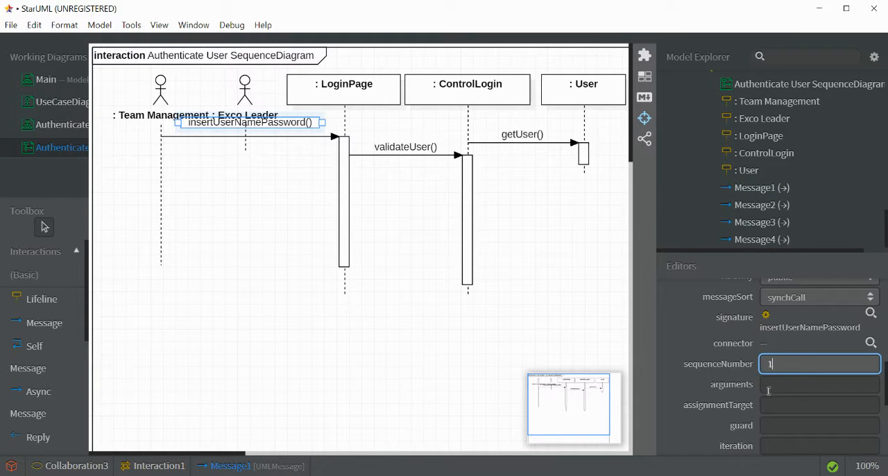
{"action": "type", "text": "1"}
{"action": "left_click", "coordinate": [544, 352]}
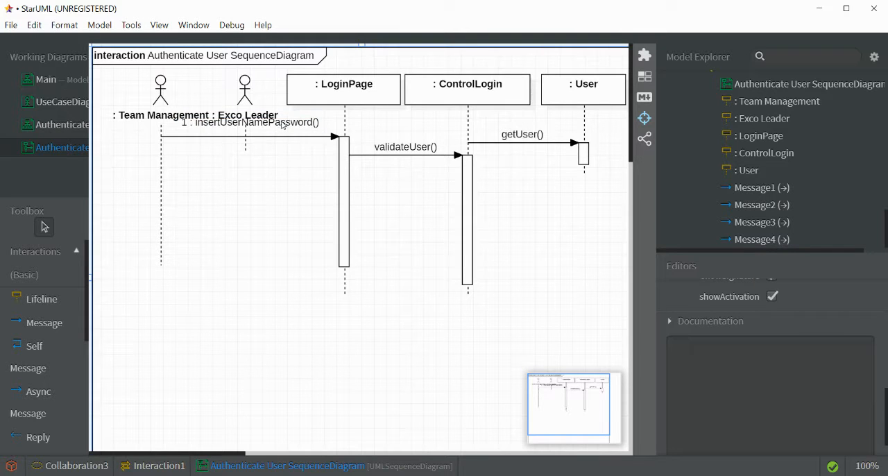
{"action": "left_click_drag", "start_coordinate": [282, 125], "coordinate": [282, 137]}
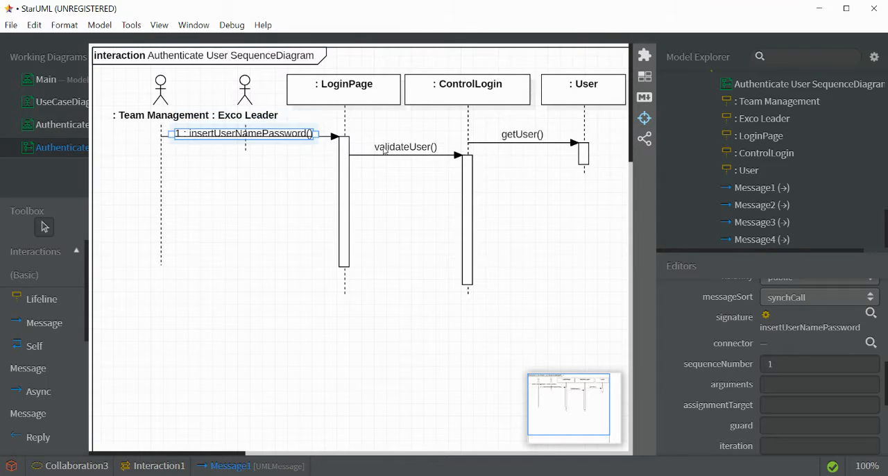
- Set the sequence number of the validateUser message between LoginPage and ControlLogin to 2
{"action": "left_click", "coordinate": [385, 151]}
{"action": "left_click", "coordinate": [793, 359]}
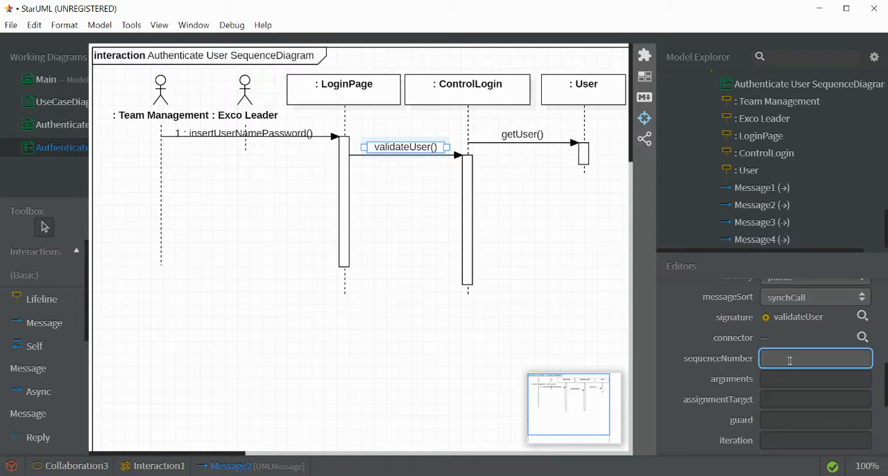
{"action": "type", "text": "2"}
{"action": "left_click", "coordinate": [543, 184]}
- Raise the validateUser message level with insertUserNamePassword and start the getUser message slightly below it from the ControlLogin activation bar
{"action": "left_click", "coordinate": [525, 145]}
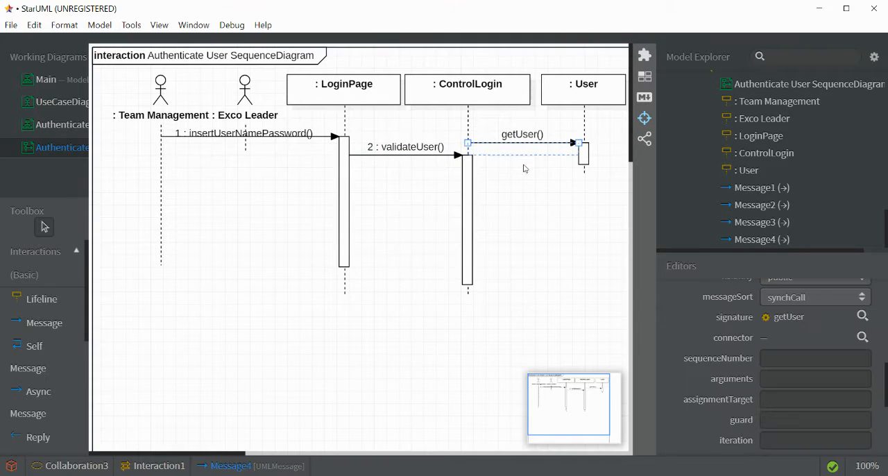
{"action": "left_click_drag", "start_coordinate": [525, 178], "coordinate": [526, 177]}
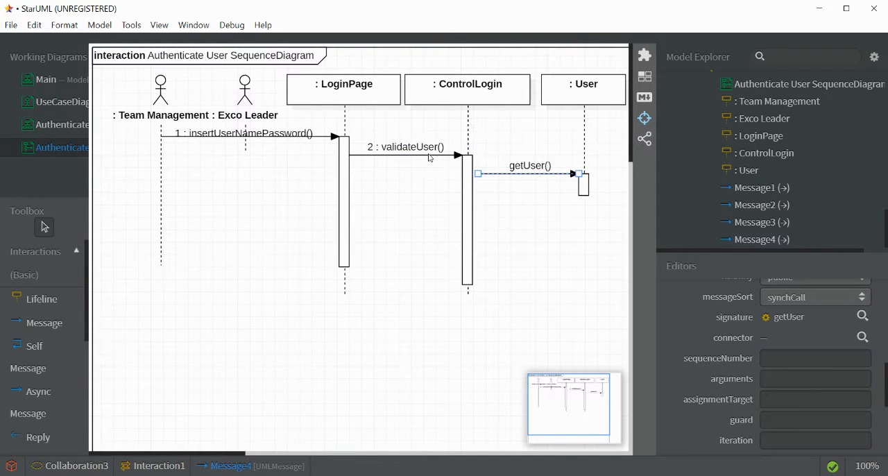
{"action": "left_click_drag", "start_coordinate": [429, 157], "coordinate": [430, 136]}
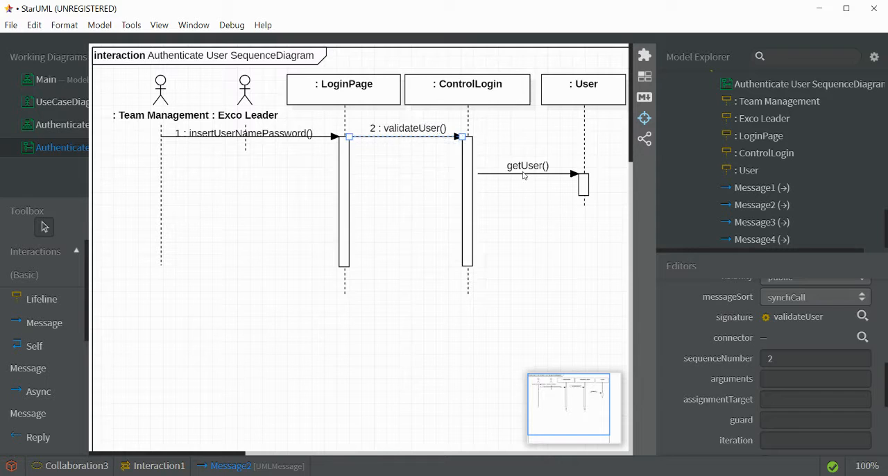
{"action": "left_click_drag", "start_coordinate": [527, 170], "coordinate": [520, 147]}
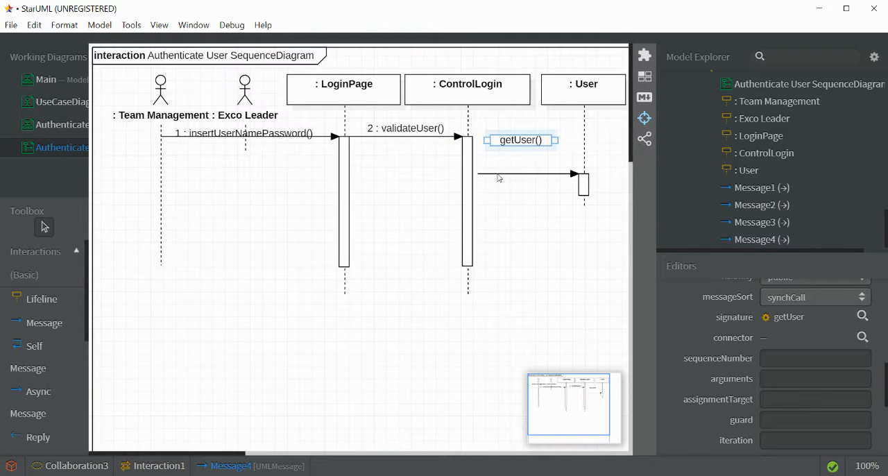
{"action": "left_click_drag", "start_coordinate": [498, 177], "coordinate": [495, 147]}
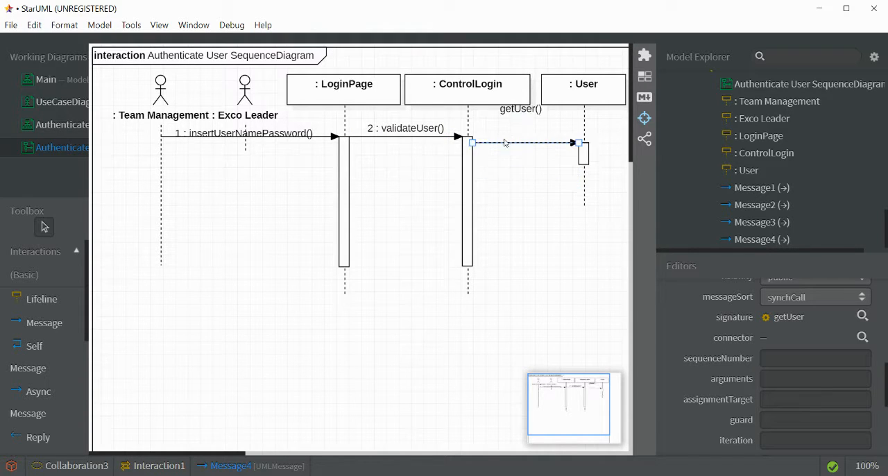
- Place the getUser label just above its arrow and set the message's sequence number to 3
{"action": "left_click_drag", "start_coordinate": [520, 113], "coordinate": [523, 141]}
{"action": "left_click", "coordinate": [795, 360]}
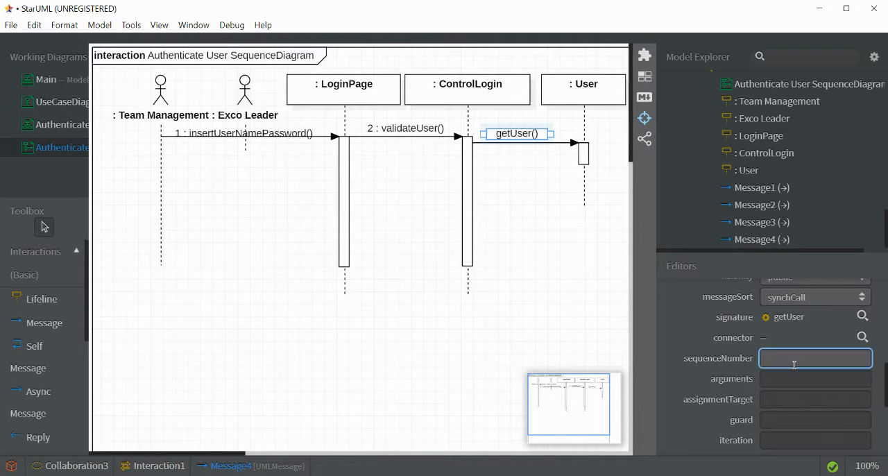
{"action": "left_click", "coordinate": [588, 281]}
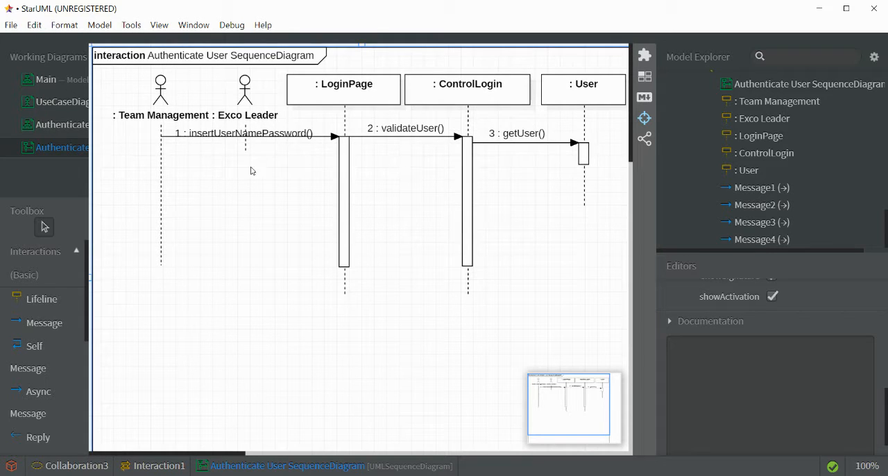
- Draw a message from the LoginPage activation bar to the User lifeline and delete its view only
{"action": "left_click", "coordinate": [58, 323]}
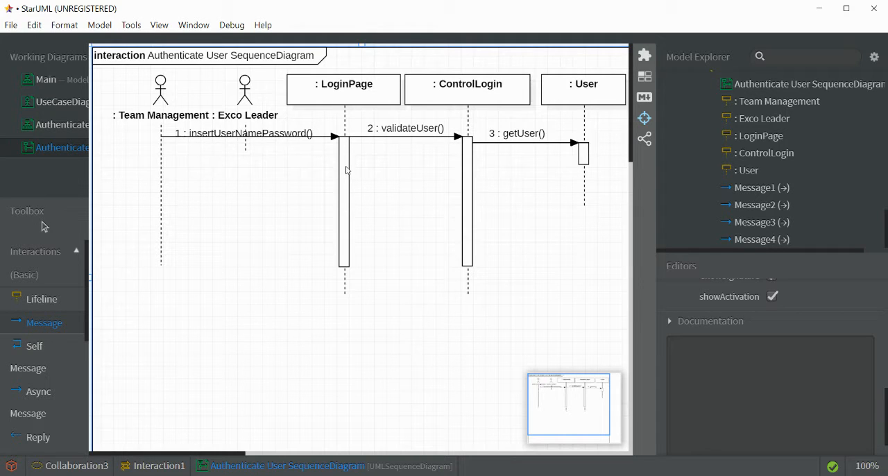
{"action": "left_click_drag", "start_coordinate": [345, 165], "coordinate": [605, 165]}
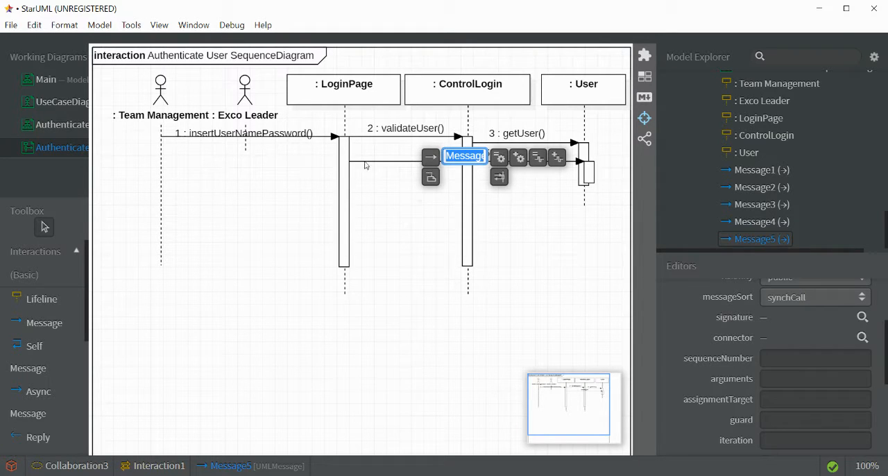
{"action": "left_click", "coordinate": [413, 233]}
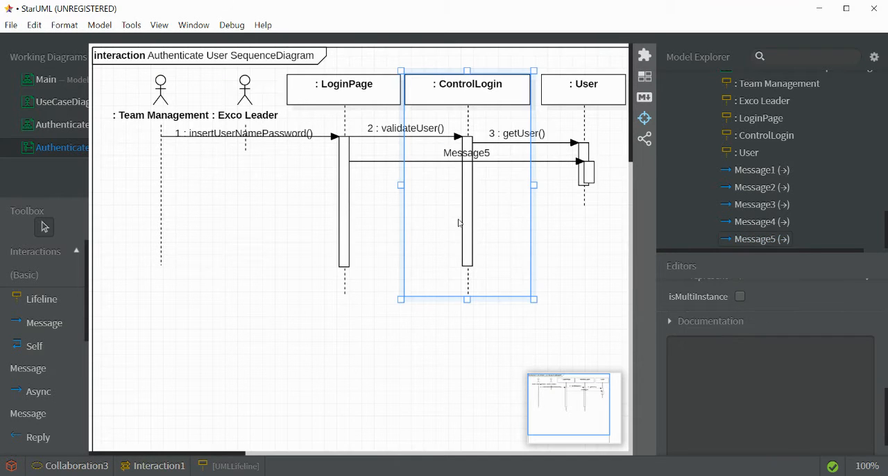
{"action": "left_click", "coordinate": [551, 164]}
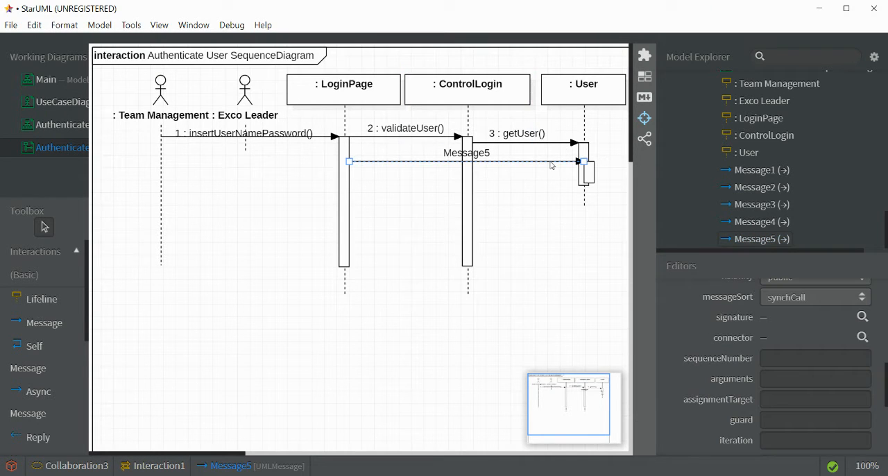
{"action": "key", "text": "Delete"}
{"action": "left_click", "coordinate": [479, 292]}
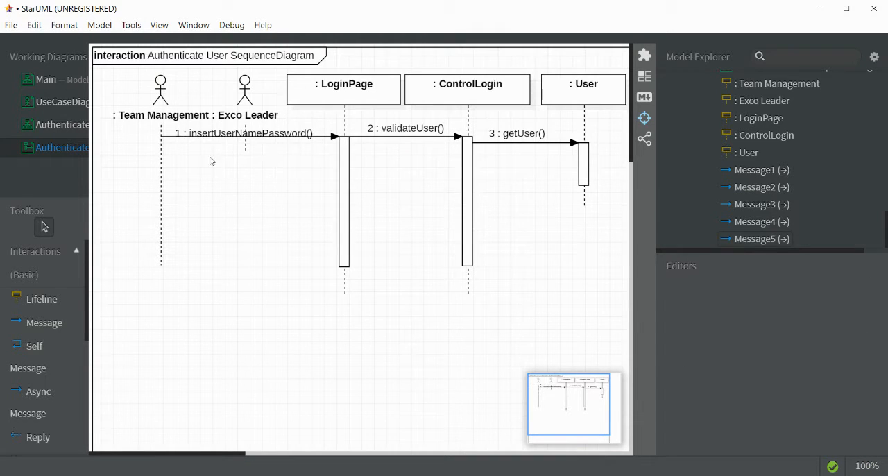
- Move the insertUserNamePassword label up so it sits just above its arrow
{"action": "left_click", "coordinate": [265, 136]}
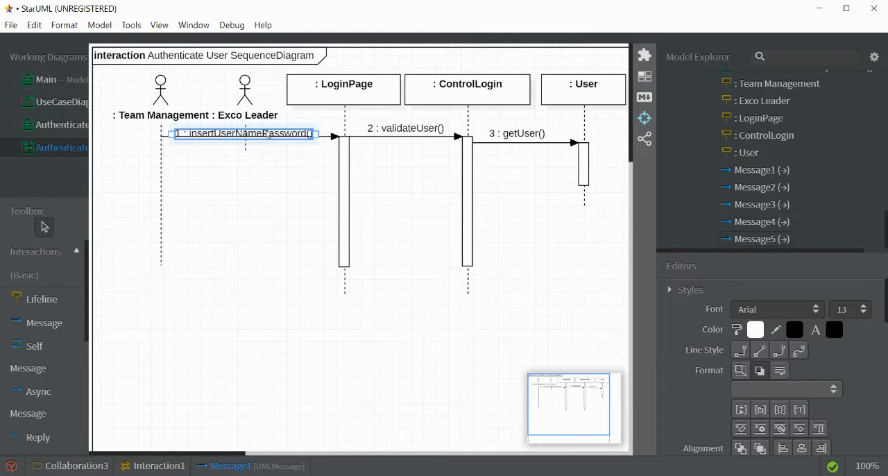
{"action": "left_click", "coordinate": [322, 154]}
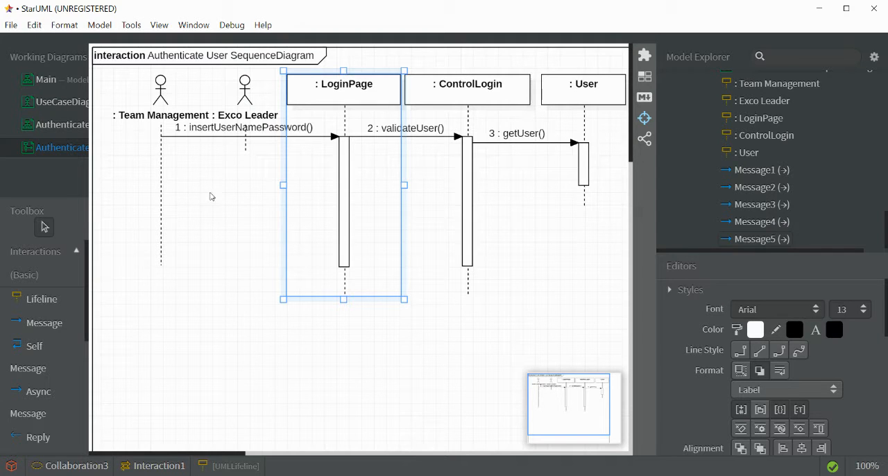
{"action": "left_click", "coordinate": [555, 308]}
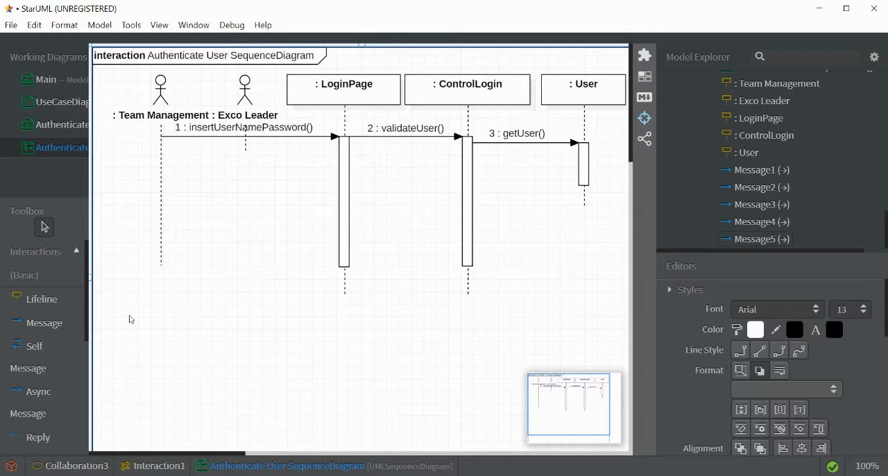
- Draw a reply message from the User activation bar back to the ControlLogin activation bar, just below the getUser message
{"action": "left_click", "coordinate": [37, 441]}
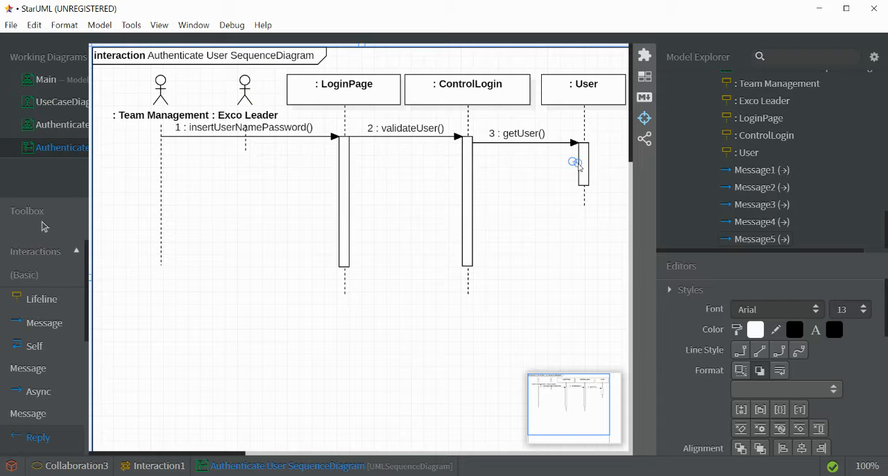
{"action": "left_click_drag", "start_coordinate": [573, 161], "coordinate": [483, 175]}
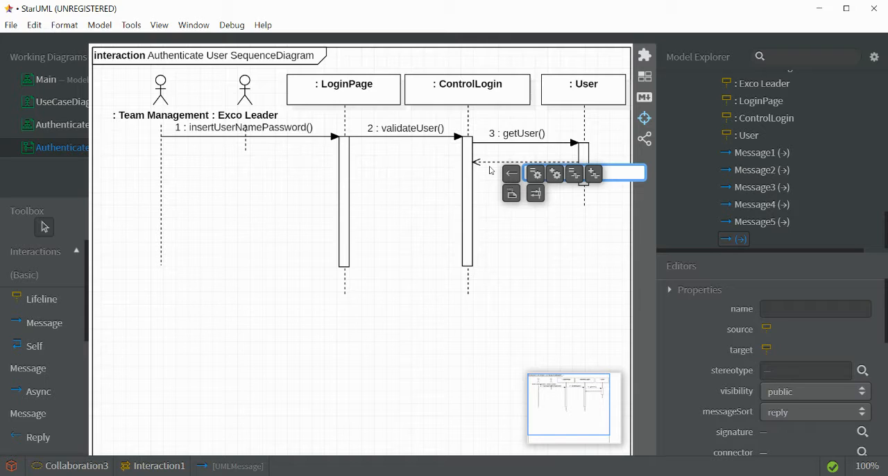
{"action": "left_click", "coordinate": [491, 197]}
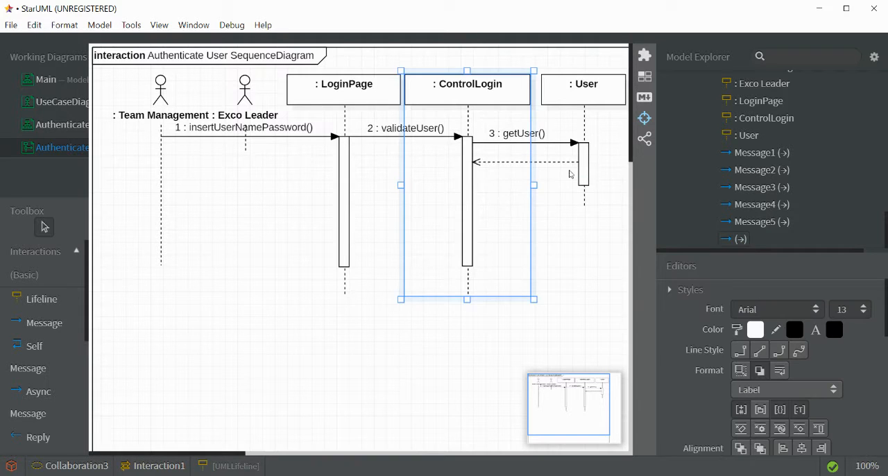
- Create a new operation named retrieveUser from the unnamed reply message between User and ControlLogin
{"action": "left_click", "coordinate": [560, 162]}
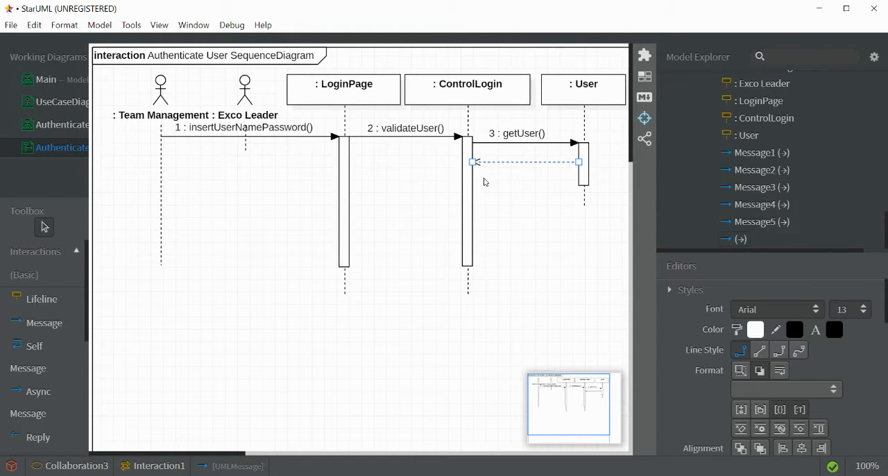
{"action": "right_click", "coordinate": [522, 164]}
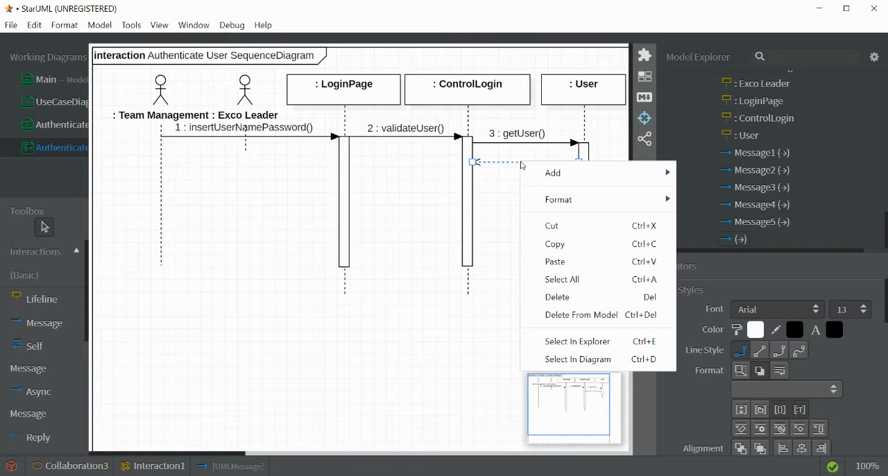
{"action": "left_click", "coordinate": [509, 166]}
{"action": "double_click", "coordinate": [510, 165]}
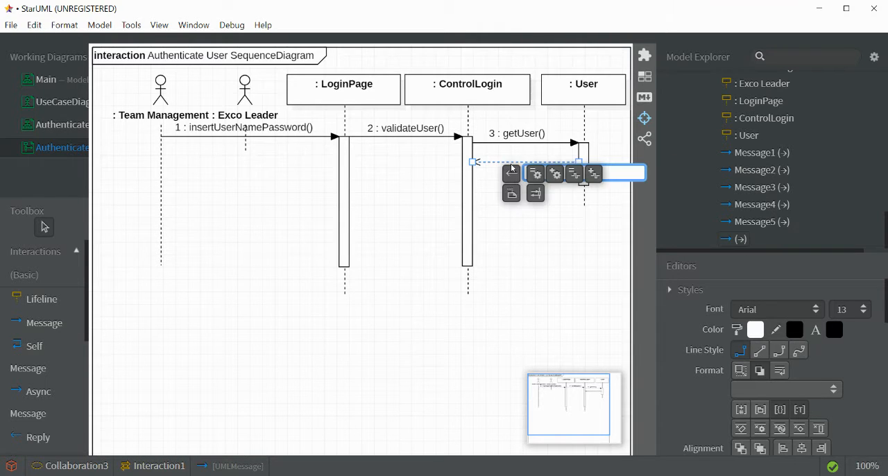
{"action": "left_click", "coordinate": [554, 174]}
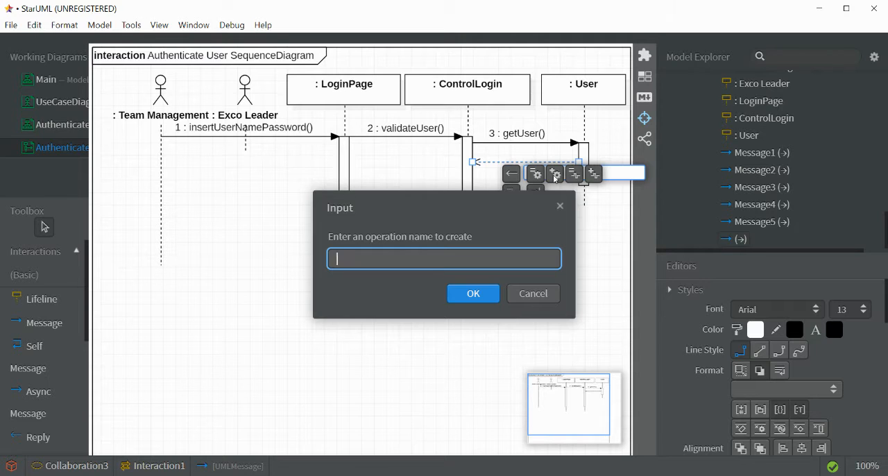
{"action": "type", "text": "retrieve"}
{"action": "type", "text": "User"}
{"action": "key", "text": "Return"}
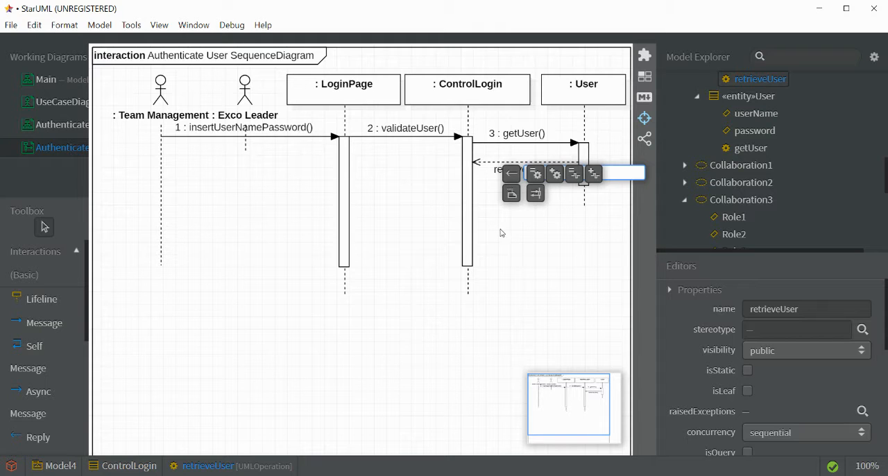
- Add a self message on the ControlLogin activation bar below the reply and create the operation verifyLogin for it
{"action": "left_click", "coordinate": [21, 351]}
{"action": "left_click_drag", "start_coordinate": [470, 172], "coordinate": [472, 207]}
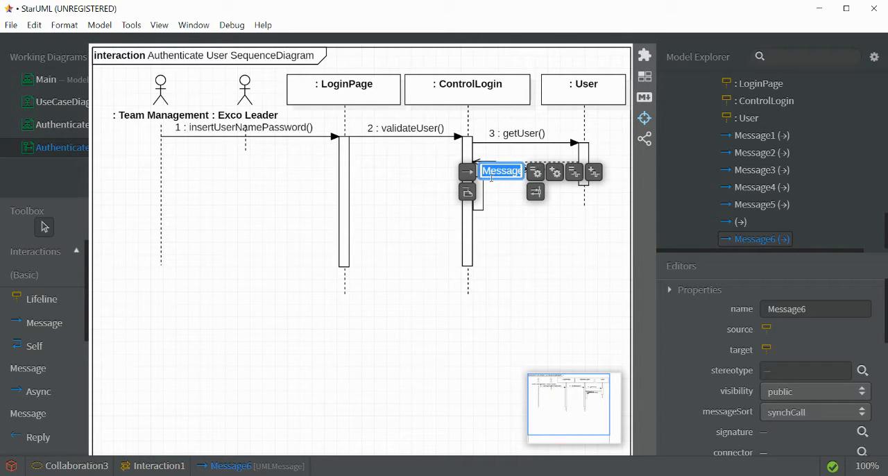
{"action": "left_click", "coordinate": [556, 174]}
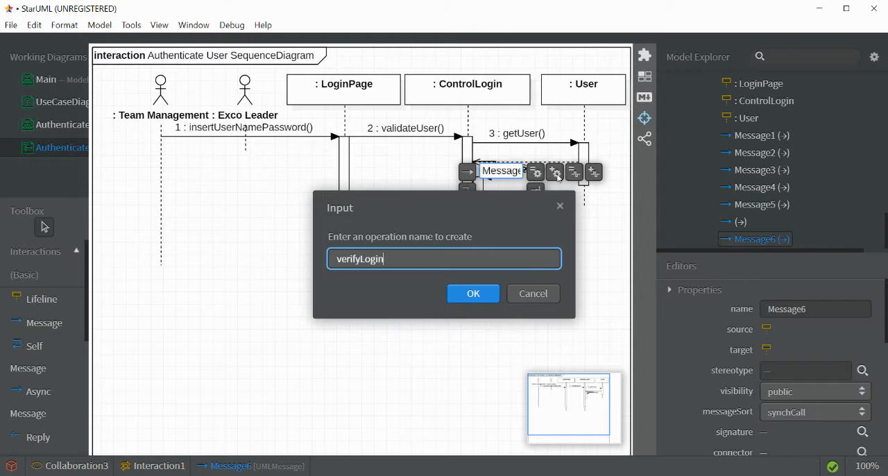
{"action": "key", "text": "Return"}
{"action": "left_click", "coordinate": [527, 249]}
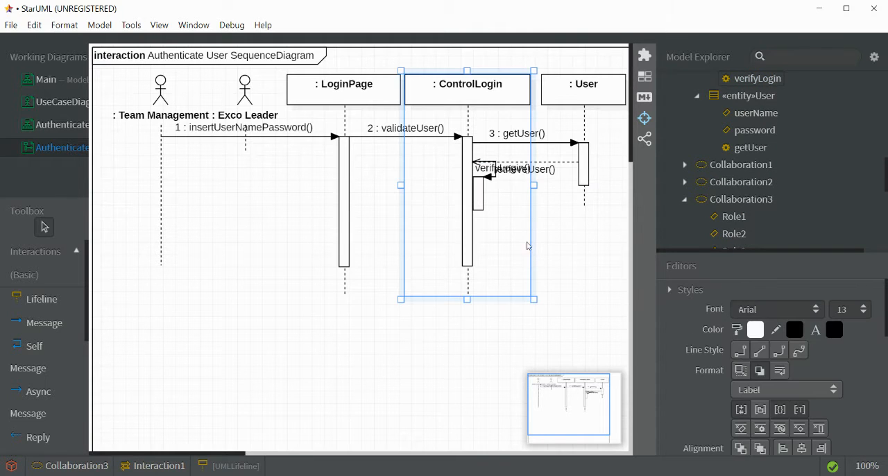
- Place the verifyLogin label below its arrow and move the self message down, clear of the retrieveUser reply
{"action": "left_click_drag", "start_coordinate": [507, 169], "coordinate": [504, 195]}
{"action": "left_click", "coordinate": [488, 179]}
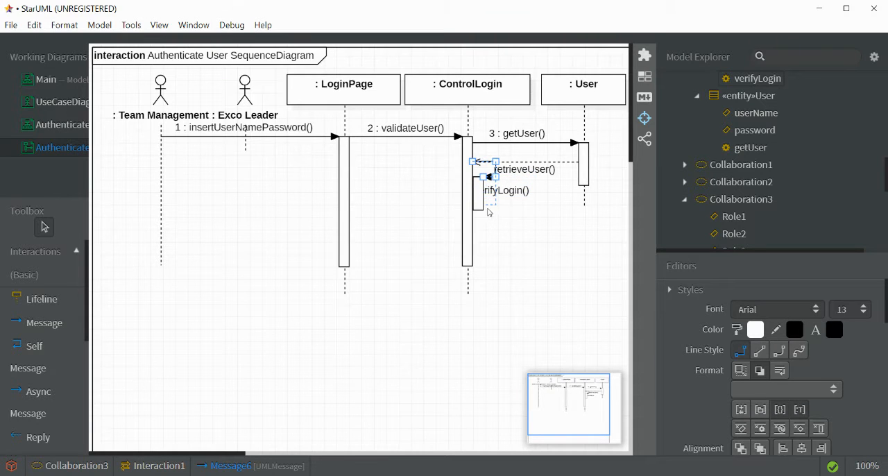
{"action": "left_click", "coordinate": [477, 165]}
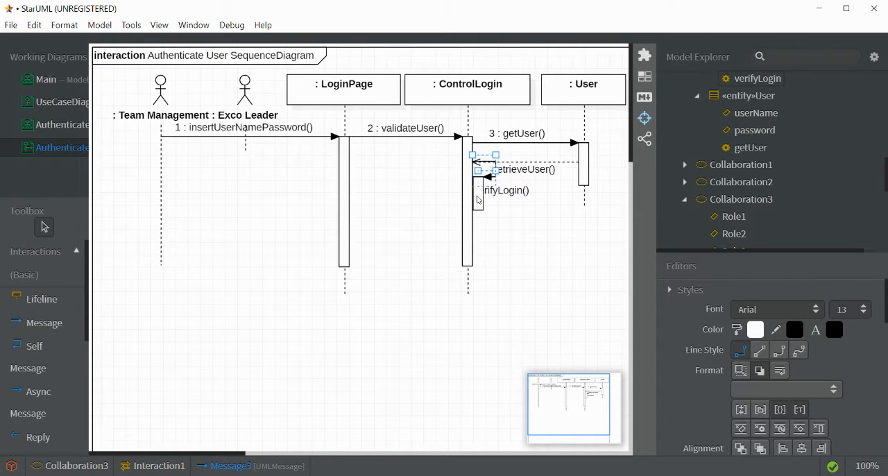
{"action": "left_click", "coordinate": [479, 198]}
{"action": "left_click", "coordinate": [487, 164]}
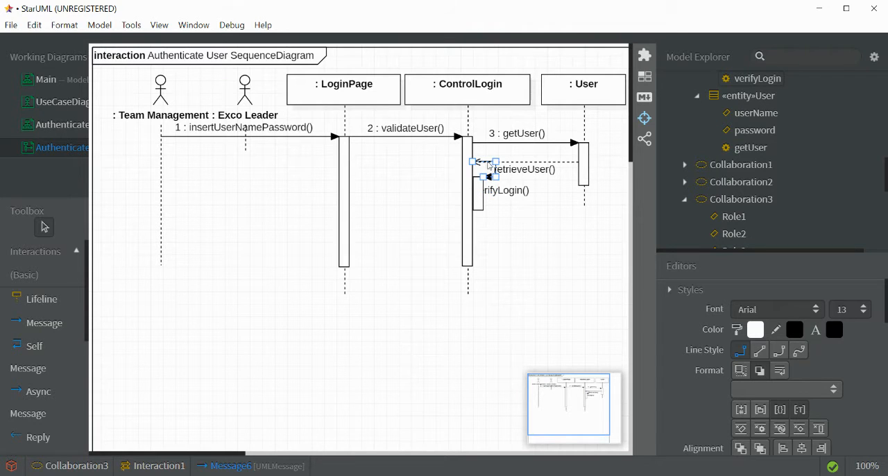
{"action": "left_click_drag", "start_coordinate": [485, 164], "coordinate": [486, 202]}
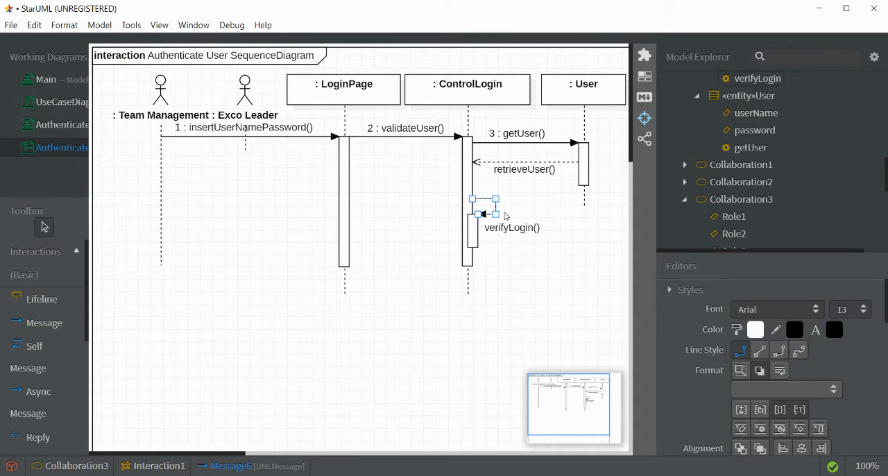
- Lengthen the verifyLogin activation bar and raise the self message to just below the retrieveUser reply
{"action": "left_click", "coordinate": [474, 221]}
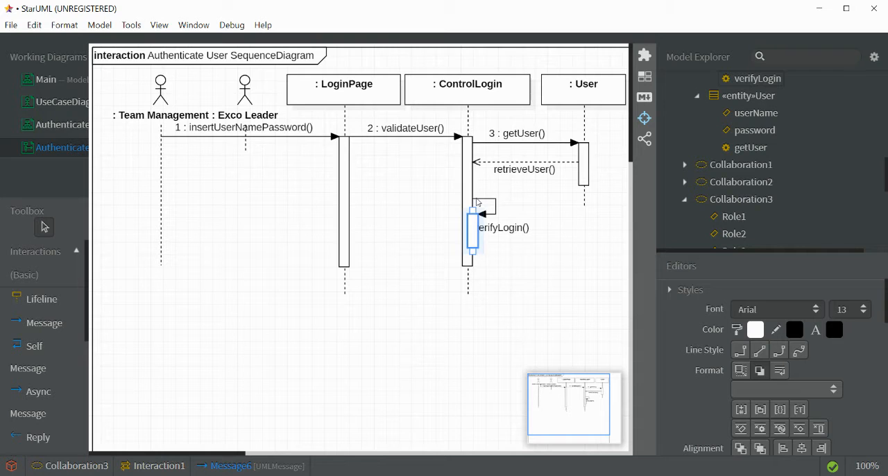
{"action": "left_click_drag", "start_coordinate": [473, 211], "coordinate": [474, 191]}
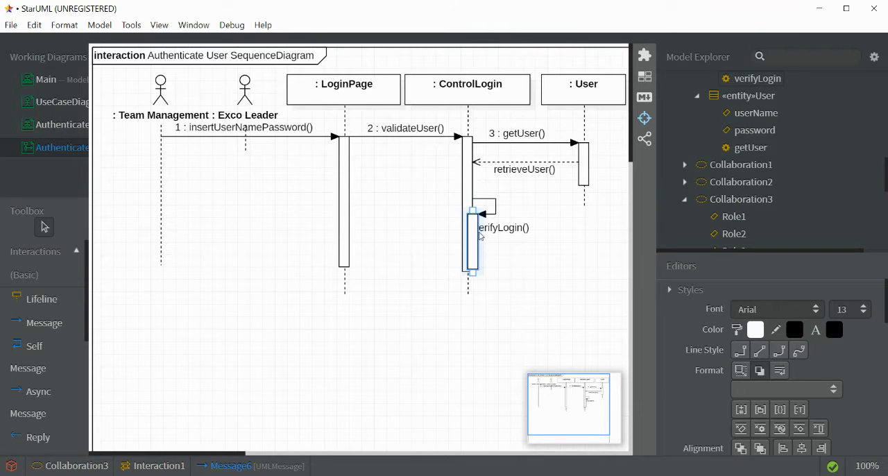
{"action": "left_click", "coordinate": [485, 202]}
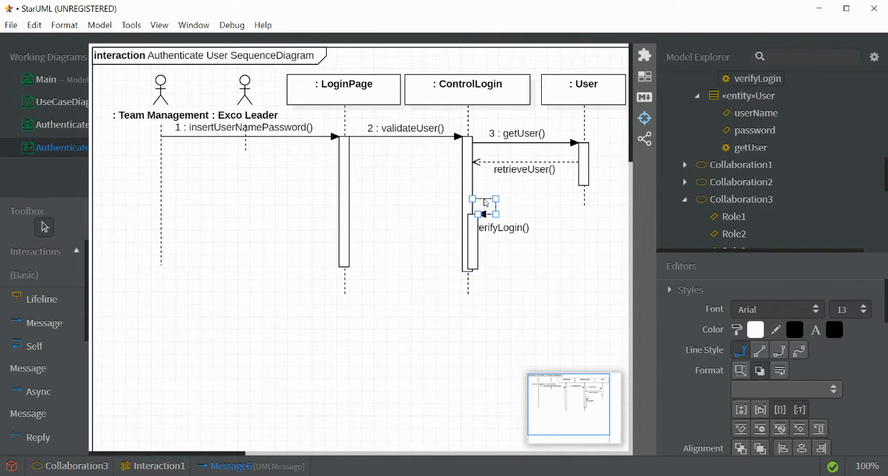
{"action": "left_click_drag", "start_coordinate": [489, 200], "coordinate": [489, 175]}
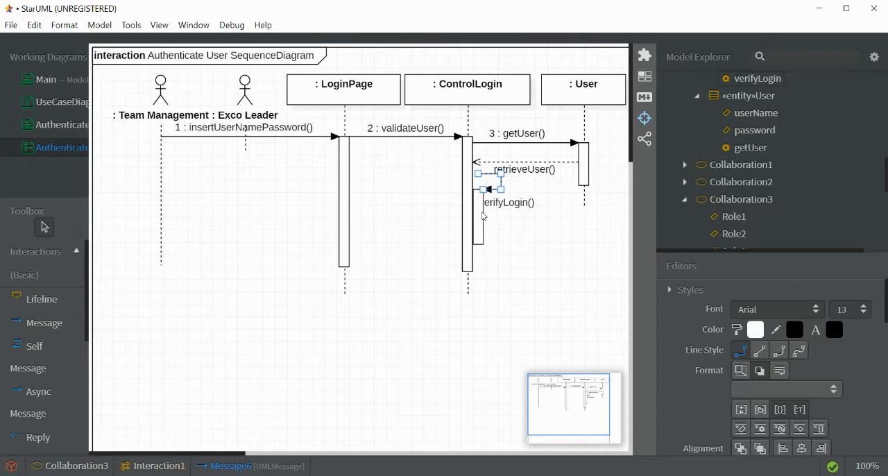
{"action": "left_click", "coordinate": [484, 216]}
{"action": "left_click", "coordinate": [515, 227]}
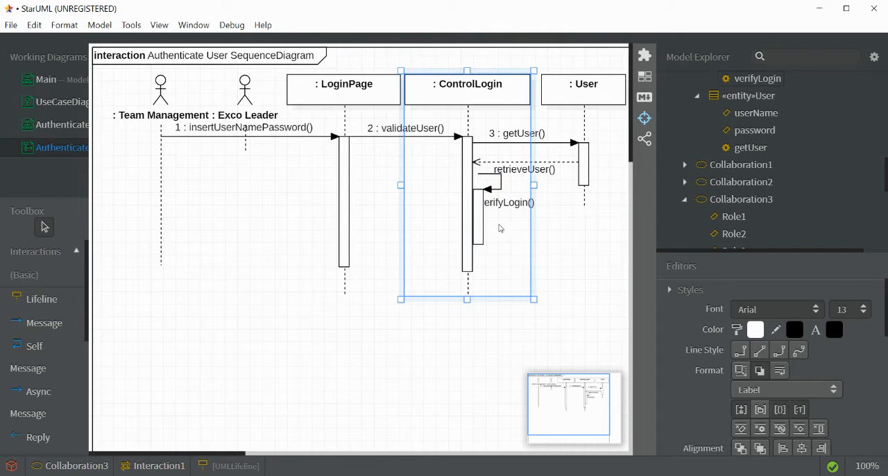
{"action": "left_click", "coordinate": [606, 238]}
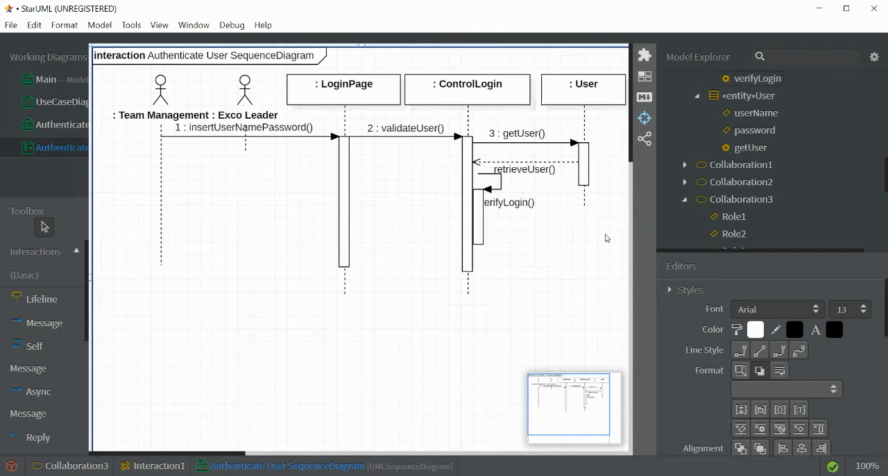
- Set the sequence number of the retrieveUser reply message to 4
{"action": "left_click", "coordinate": [514, 206]}
{"action": "scroll", "coordinate": [779, 373], "scroll_direction": "down", "scroll_amount": 5}
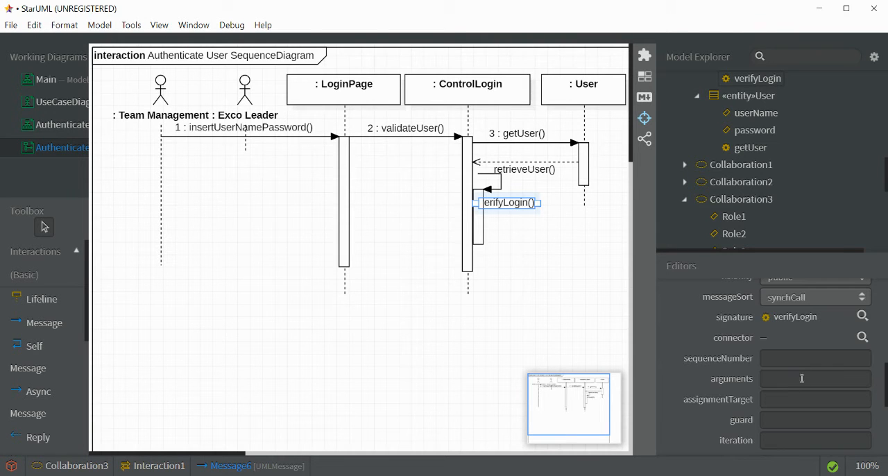
{"action": "left_click", "coordinate": [788, 359]}
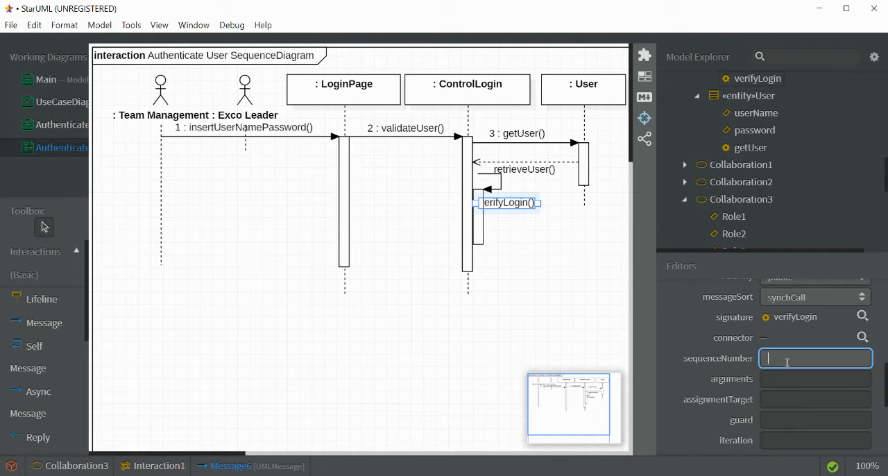
{"action": "left_click", "coordinate": [555, 174]}
{"action": "left_click", "coordinate": [787, 358]}
{"action": "type", "text": "4"}
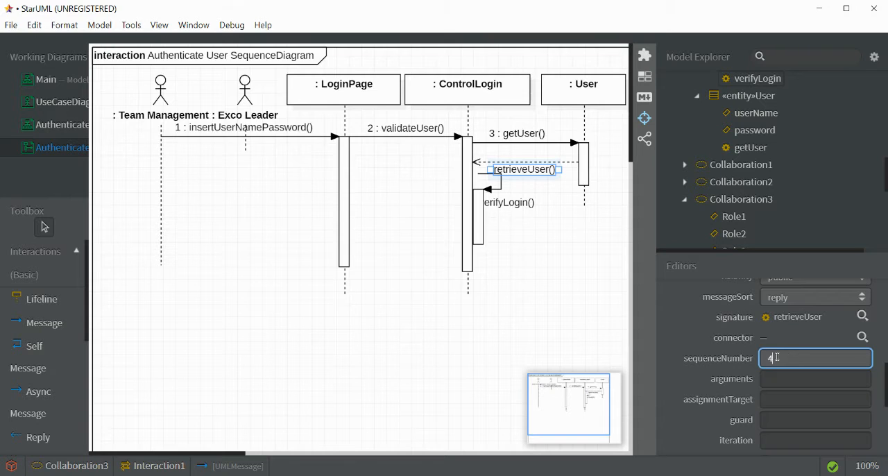
- Set the sequence number of the verifyLogin self message to 5
{"action": "left_click", "coordinate": [515, 205]}
{"action": "left_click", "coordinate": [772, 357]}
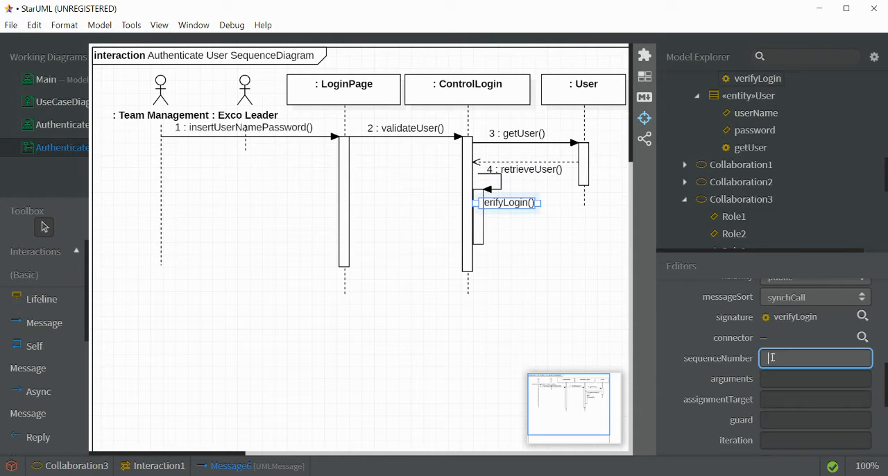
{"action": "type", "text": "5"}
{"action": "left_click", "coordinate": [545, 304]}
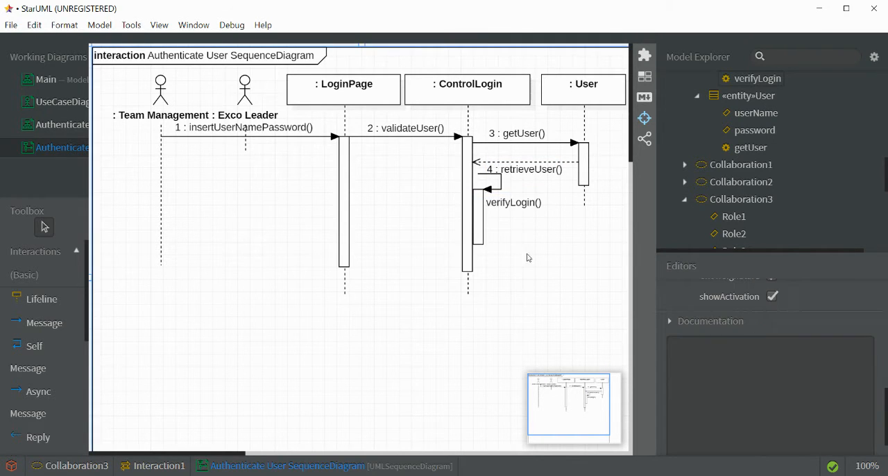
{"action": "left_click", "coordinate": [513, 207]}
{"action": "double_click", "coordinate": [525, 208]}
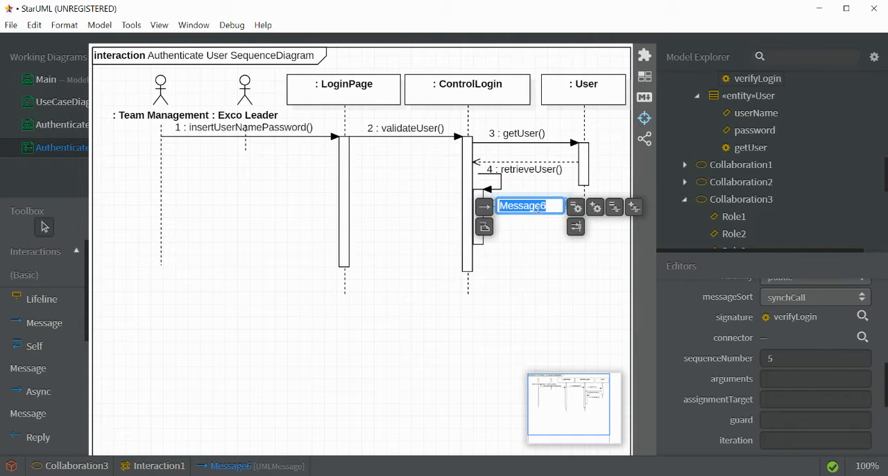
{"action": "left_click", "coordinate": [513, 240]}
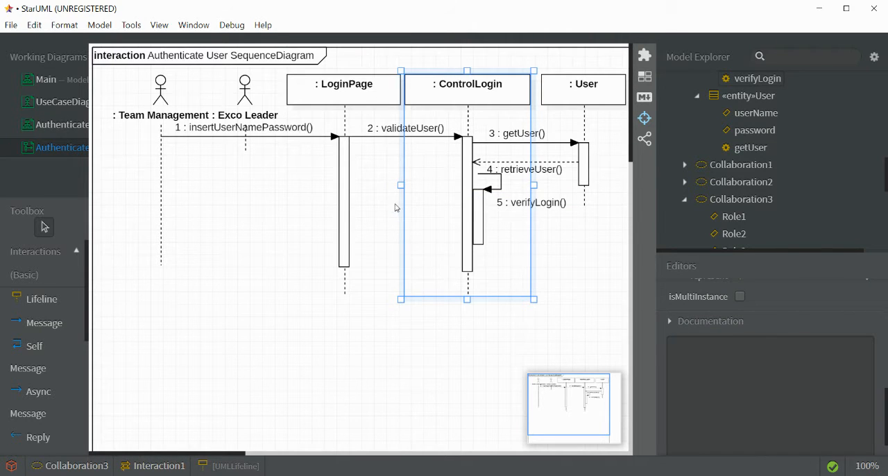
{"action": "left_click", "coordinate": [415, 424]}
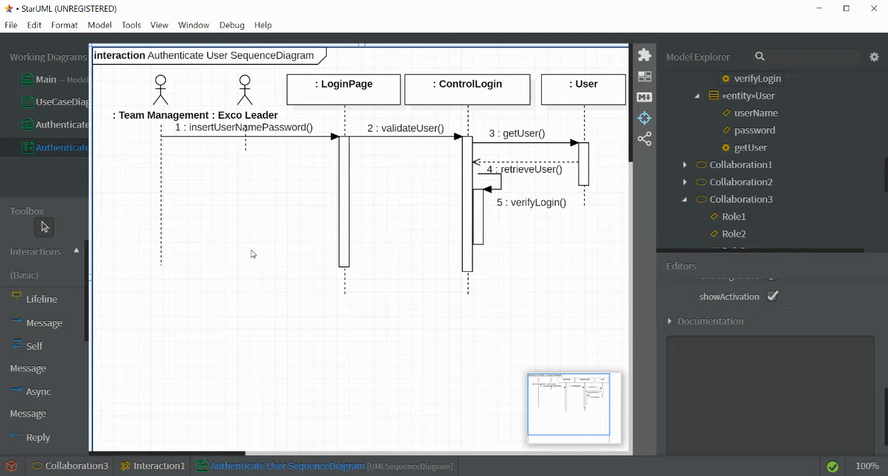
- Draw a message from the ControlLogin activation bar to the LoginPage activation bar and name it loginSuccess
{"action": "left_click", "coordinate": [41, 323]}
{"action": "left_click_drag", "start_coordinate": [468, 201], "coordinate": [345, 195]}
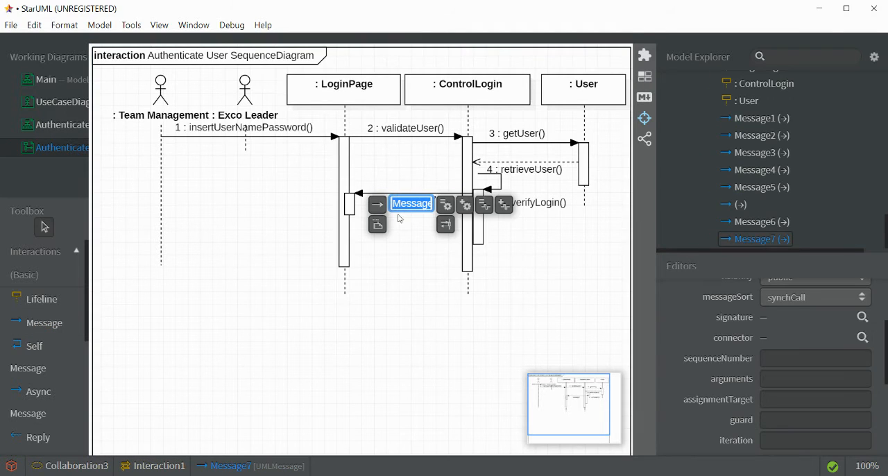
{"action": "type", "text": "lo"}
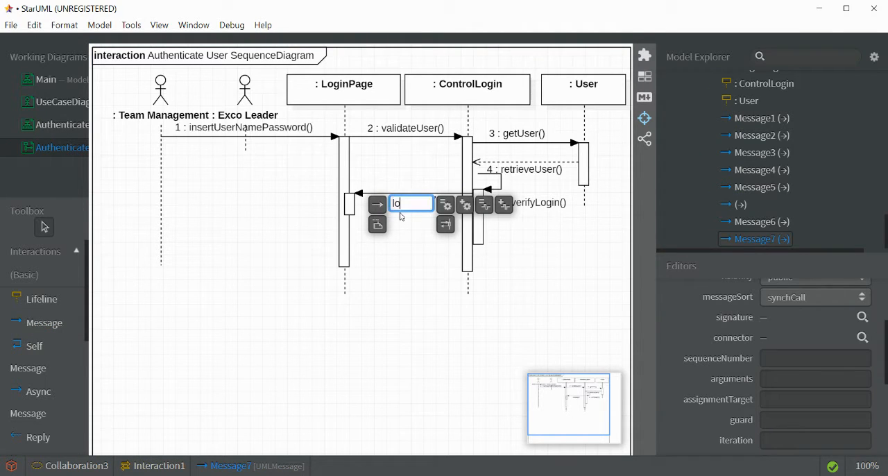
{"action": "type", "text": "ginSuccess"}
{"action": "key", "text": "Return"}
- Set the sequence number of the loginSuccess message to 6
{"action": "left_click", "coordinate": [404, 201]}
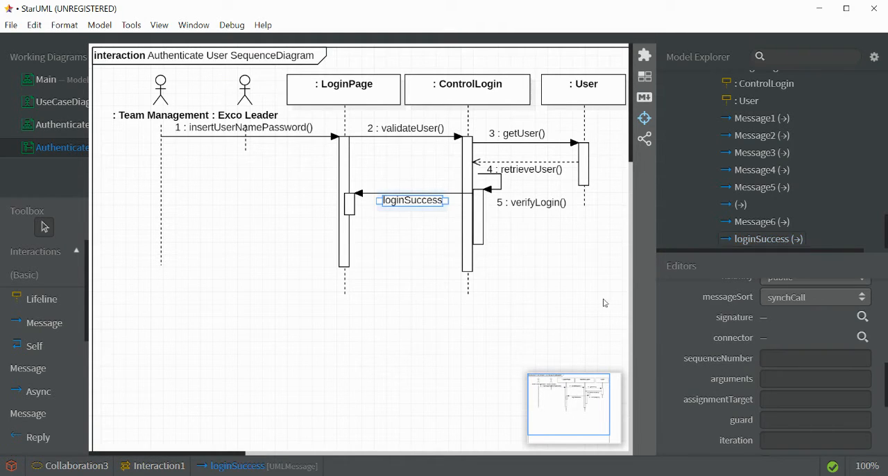
{"action": "left_click", "coordinate": [766, 358]}
{"action": "type", "text": "6"}
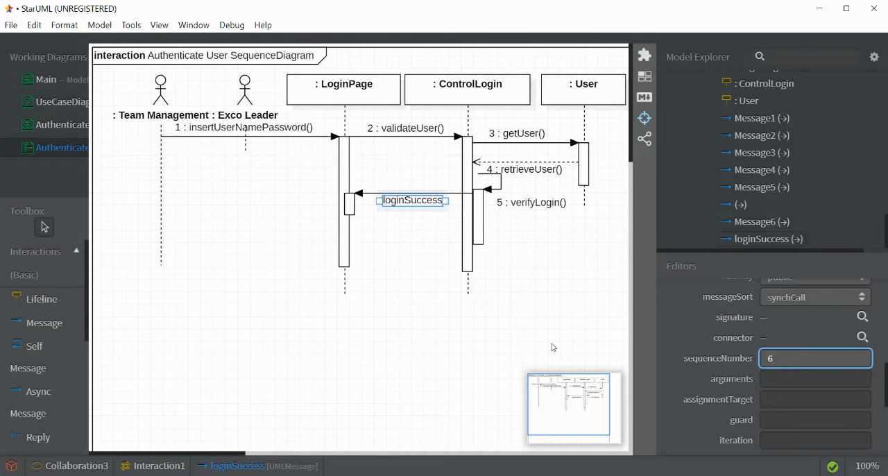
{"action": "left_click", "coordinate": [431, 328]}
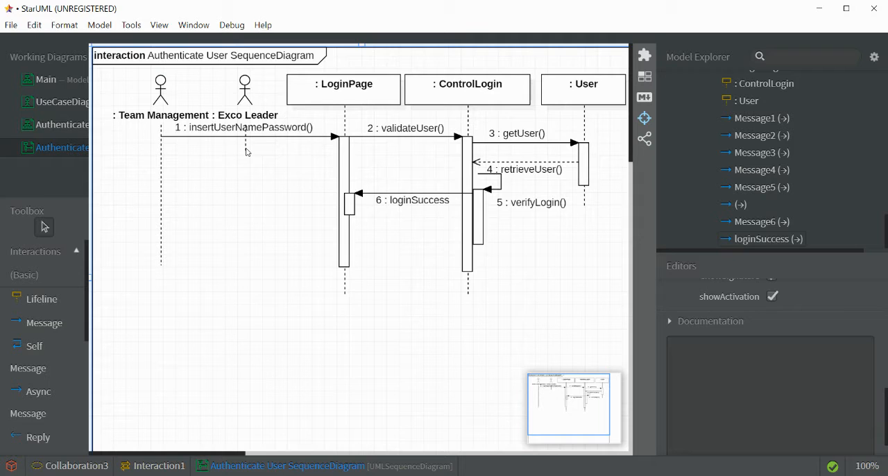
{"action": "left_click", "coordinate": [477, 214]}
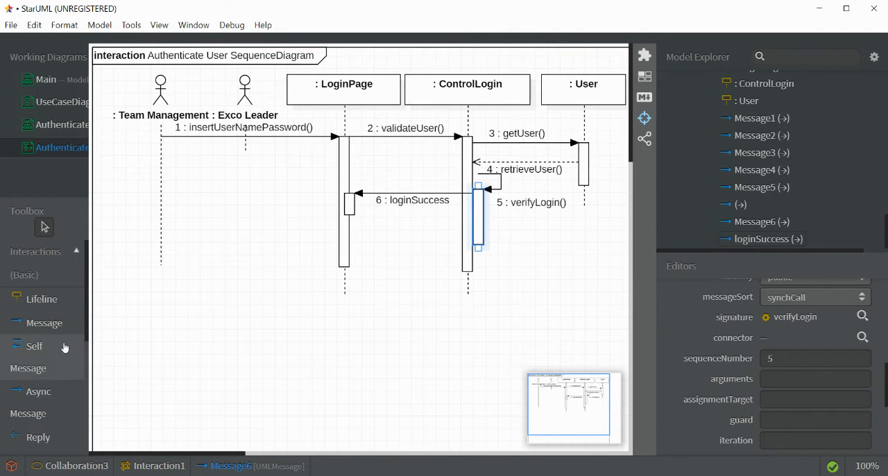
- Add a note below the verifyLogin message reading "A2: Forgot password" and, on a new line, "A3: Change Password"
{"action": "scroll", "coordinate": [15, 336], "scroll_direction": "down", "scroll_amount": 2}
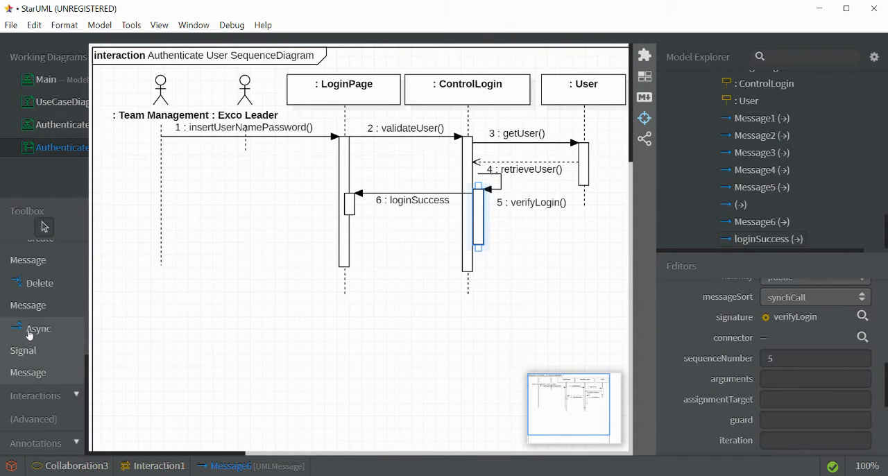
{"action": "scroll", "coordinate": [29, 334], "scroll_direction": "up", "scroll_amount": 5}
{"action": "scroll", "coordinate": [41, 337], "scroll_direction": "down", "scroll_amount": 5}
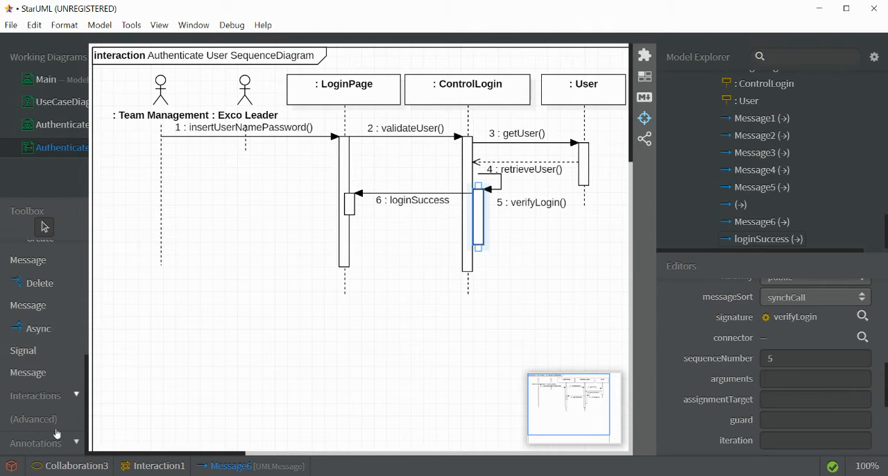
{"action": "left_click", "coordinate": [57, 443]}
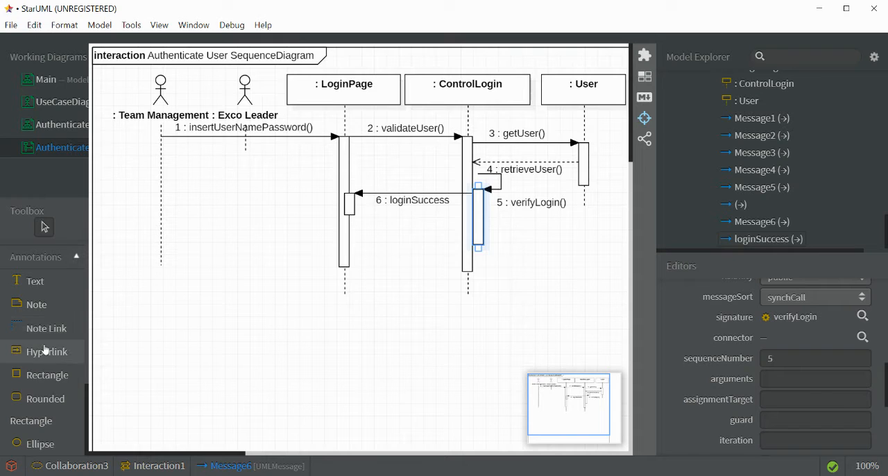
{"action": "left_click", "coordinate": [44, 306]}
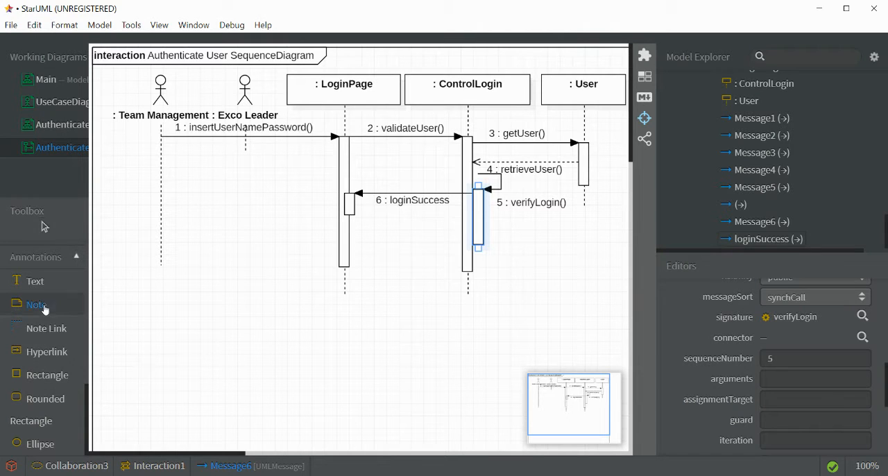
{"action": "left_click_drag", "start_coordinate": [500, 212], "coordinate": [594, 270]}
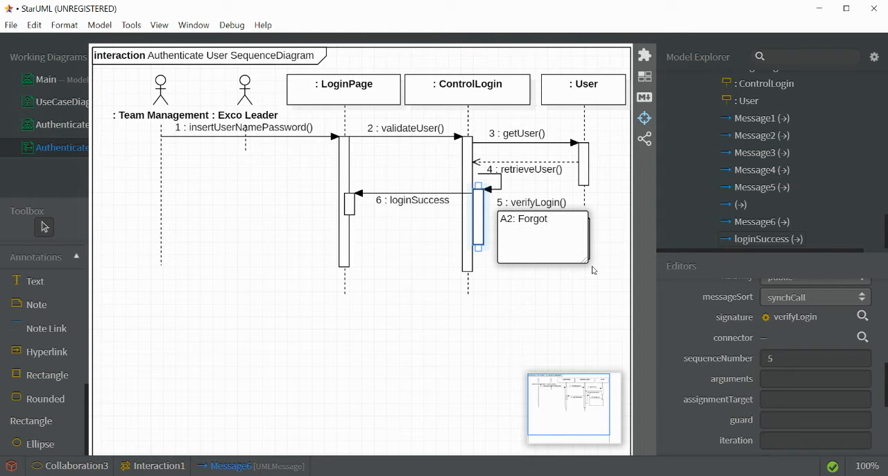
{"action": "type", "text": "password"}
{"action": "type", "text": "A3: Change"}
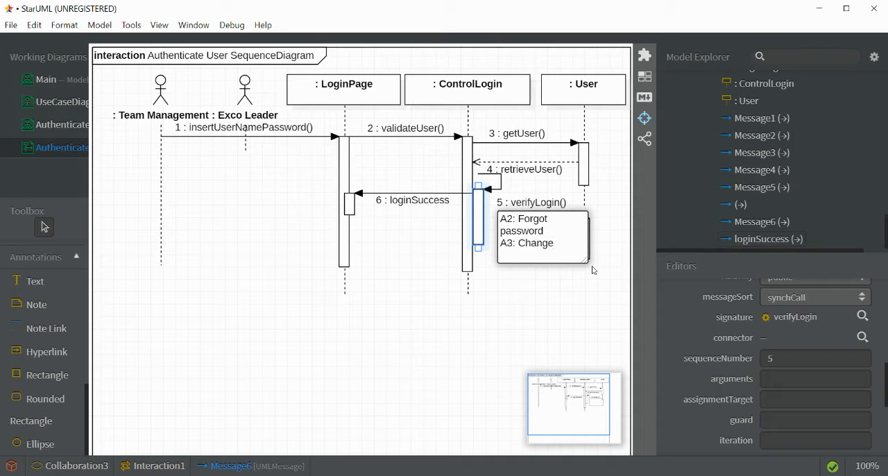
{"action": "type", "text": " Pass"}
{"action": "type", "text": "owor"}
{"action": "left_click", "coordinate": [594, 271]}
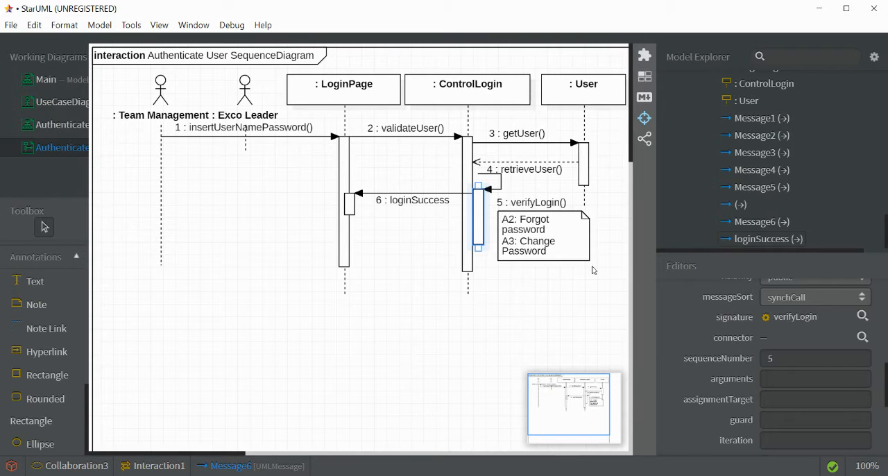
- Connect the verifyLogin self message to the new note beneath it with a note link
{"action": "left_click", "coordinate": [50, 329]}
{"action": "left_click_drag", "start_coordinate": [498, 192], "coordinate": [510, 229]}
- Draw a message from the Team Management lifeline to the LoginPage activation bar below loginSuccess and create the operation chooseOptiom for it
{"action": "scroll", "coordinate": [54, 305], "scroll_direction": "up", "scroll_amount": 10}
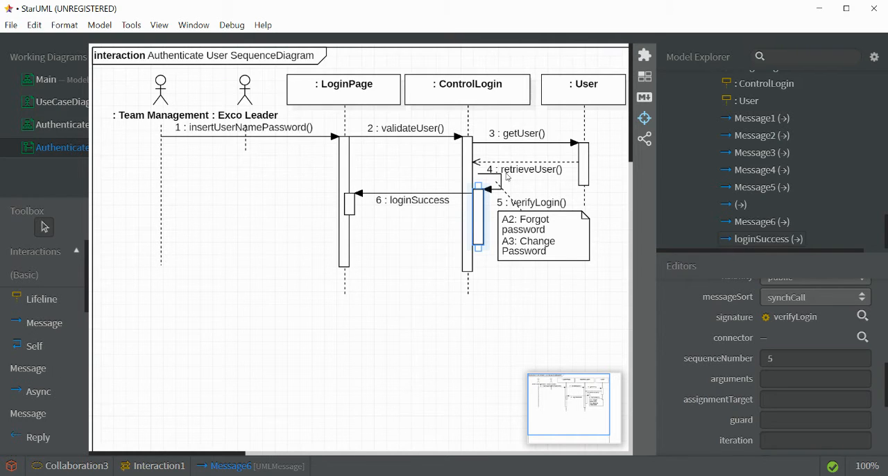
{"action": "left_click", "coordinate": [43, 323]}
{"action": "left_click_drag", "start_coordinate": [157, 236], "coordinate": [346, 240]}
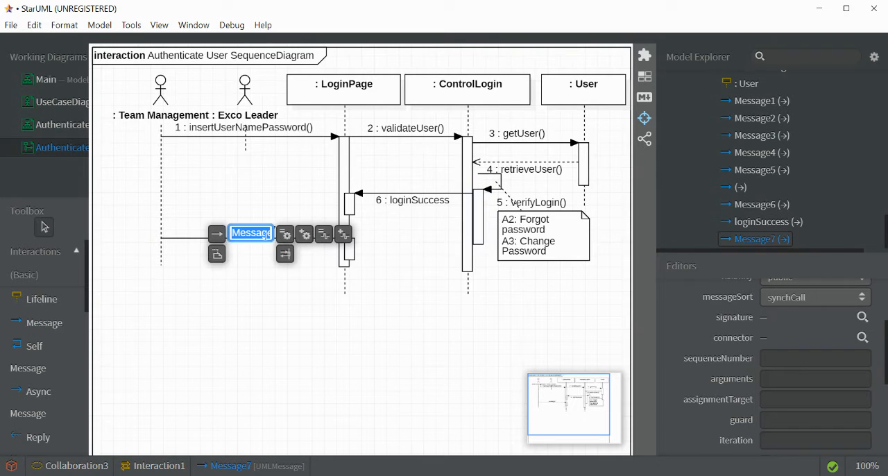
{"action": "left_click", "coordinate": [304, 235]}
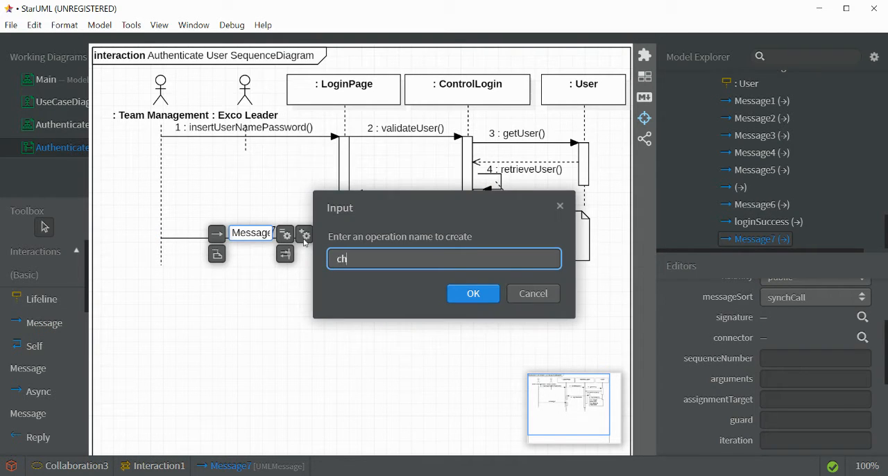
{"action": "type", "text": "chooseOPtiom"}
{"action": "key", "text": "Return"}
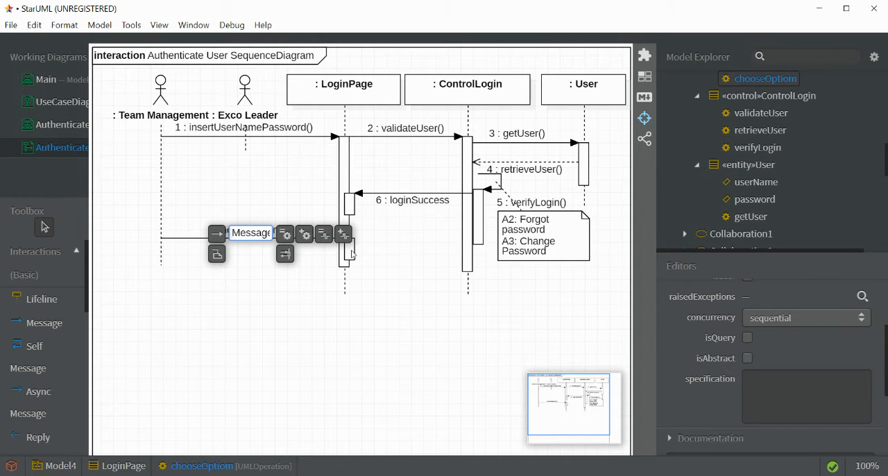
{"action": "left_click", "coordinate": [311, 269]}
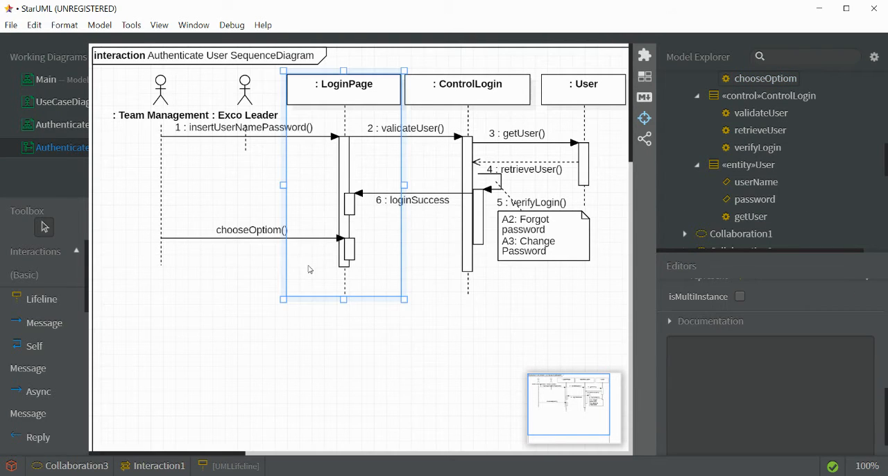
{"action": "left_click", "coordinate": [264, 232]}
{"action": "double_click", "coordinate": [263, 233]}
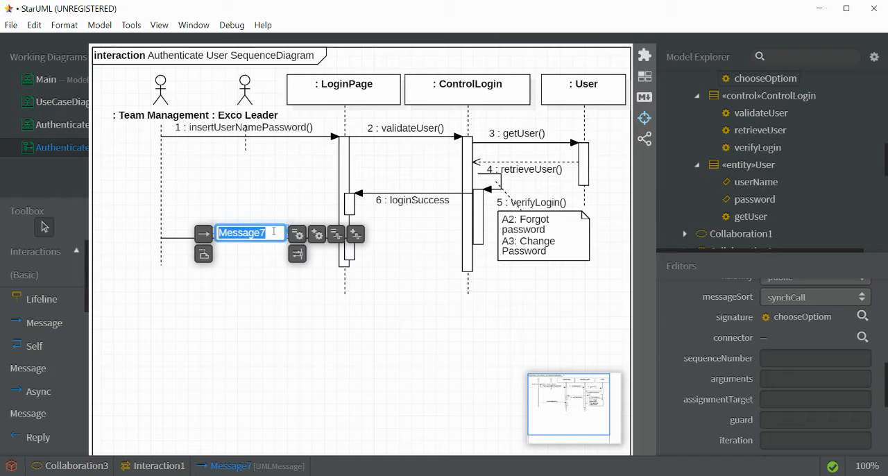
{"action": "left_click", "coordinate": [235, 289]}
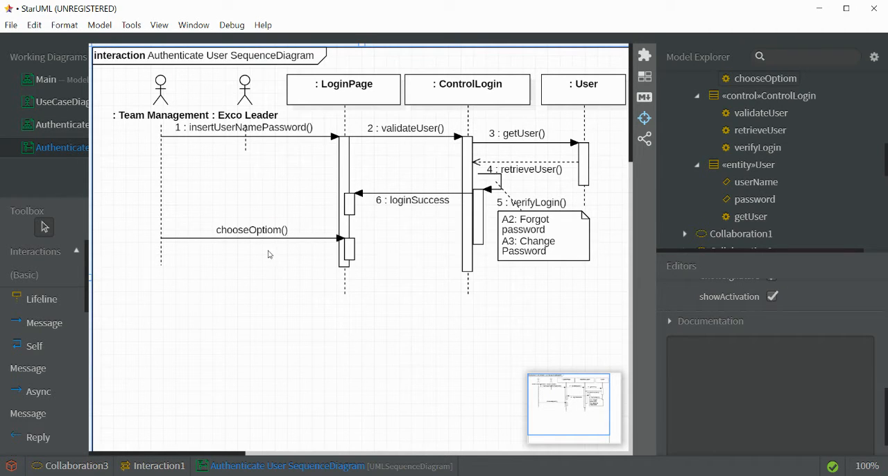
- Add a note below the chooseOptiom message reading "A1: Log out" and, on a new line, "A3: Change Password"
{"action": "scroll", "coordinate": [55, 409], "scroll_direction": "down", "scroll_amount": 5}
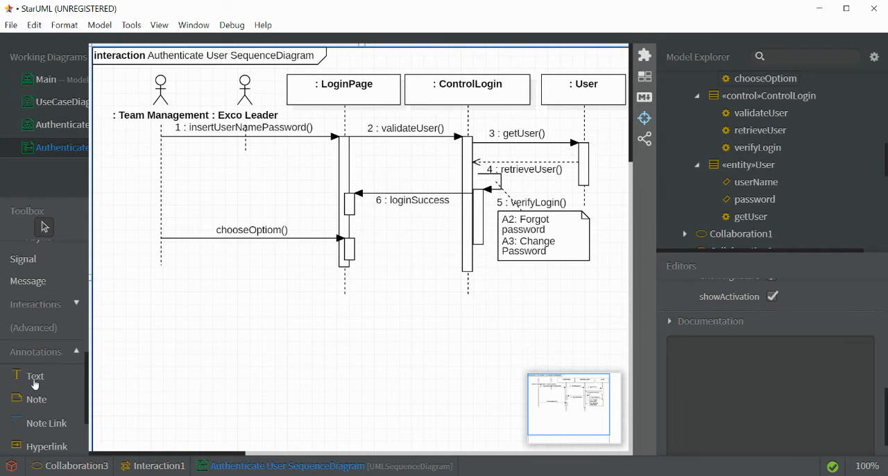
{"action": "left_click", "coordinate": [48, 406]}
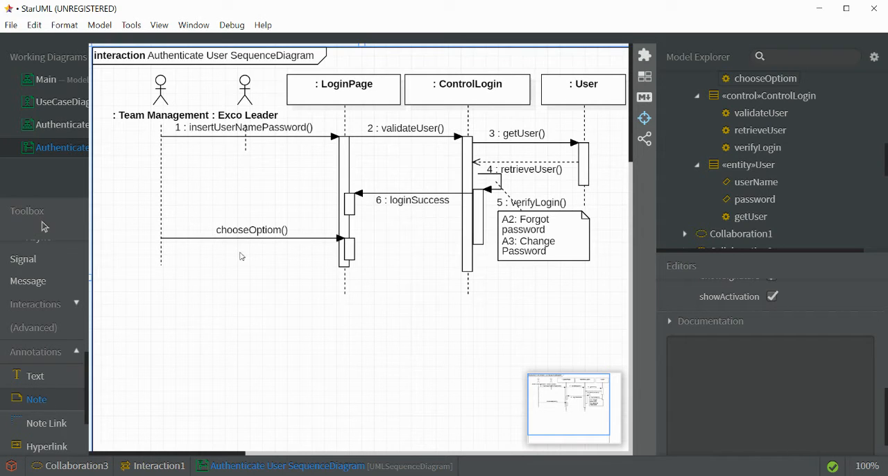
{"action": "left_click_drag", "start_coordinate": [218, 242], "coordinate": [320, 296]}
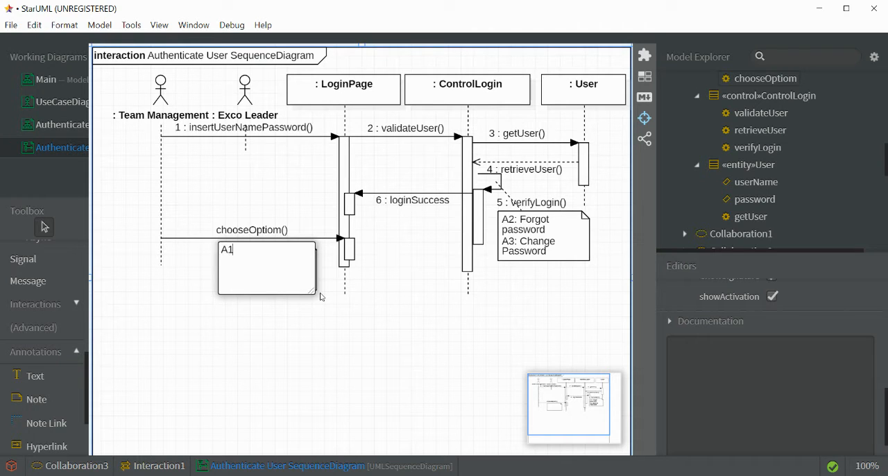
{"action": "type", "text": "A1: Log pout"}
{"action": "key", "text": "BackSpace"}
{"action": "key", "text": "BackSpace"}
{"action": "type", "text": "ou"}
{"action": "type", "text": "Change Pass"}
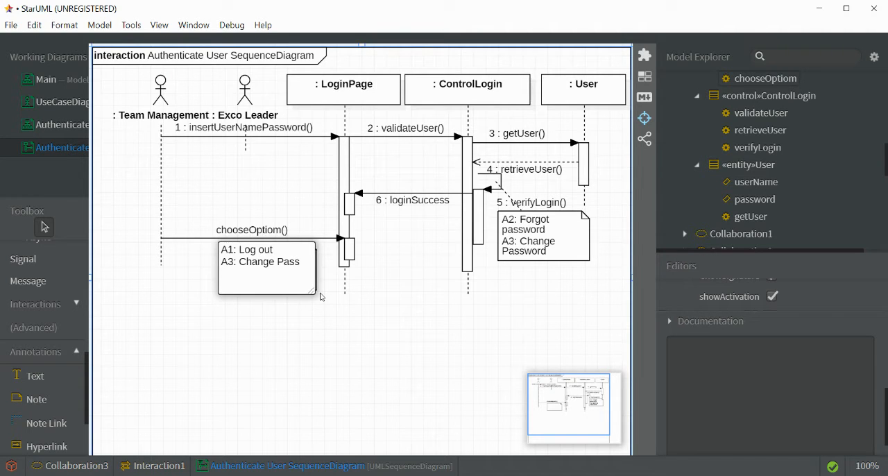
{"action": "type", "text": "word"}
{"action": "left_click", "coordinate": [320, 297]}
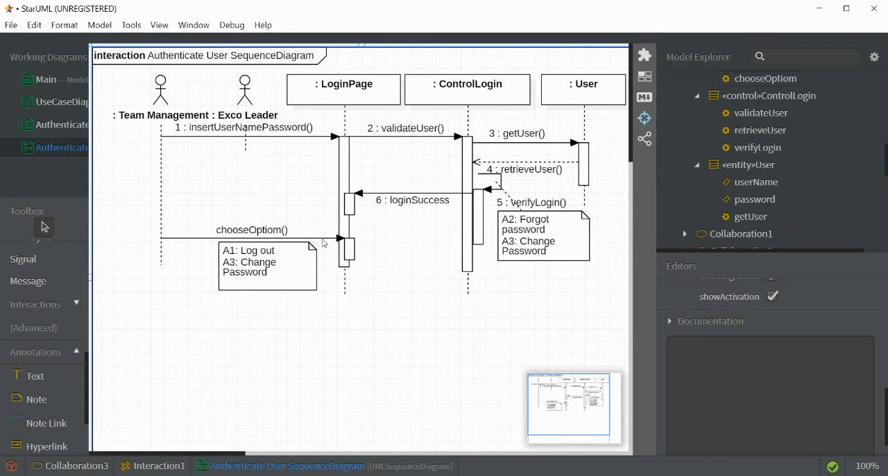
- In the AuthenticateUser class diagram, rename the LoginPage operation chooseOptiom to chooseOption
{"action": "left_click", "coordinate": [43, 124]}
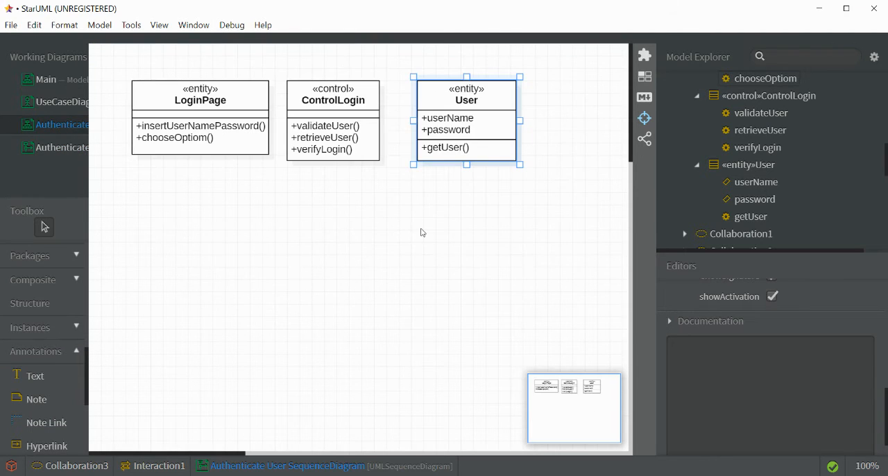
{"action": "double_click", "coordinate": [188, 138]}
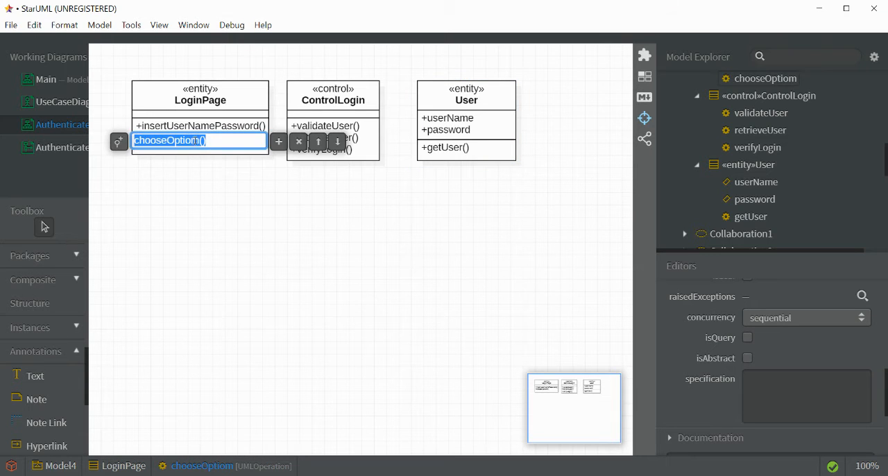
{"action": "left_click", "coordinate": [193, 140]}
{"action": "key", "text": "Delete"}
{"action": "type", "text": "n"}
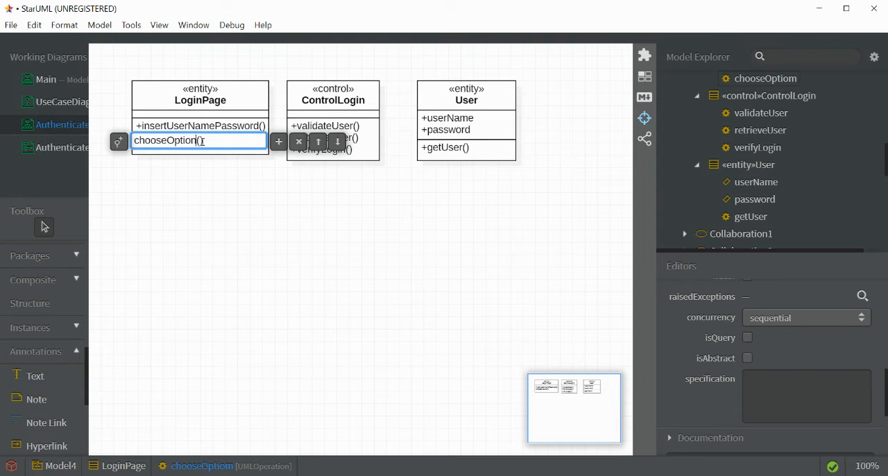
{"action": "key", "text": "Return"}
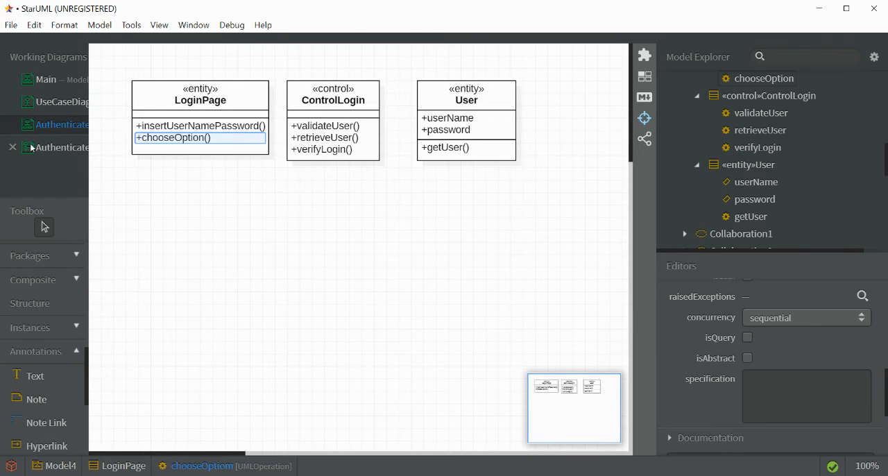
- Return to the Authenticate User sequence diagram and place a combined fragment directly beneath the note for the chooseOption message
{"action": "left_click", "coordinate": [64, 149]}
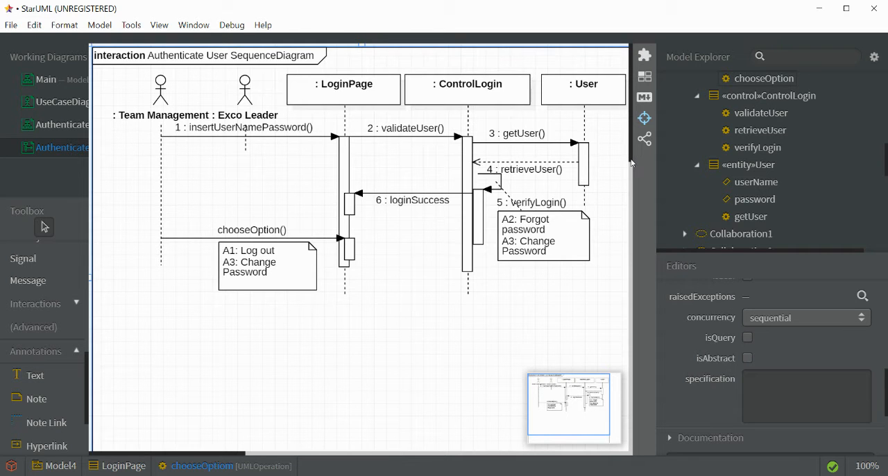
{"action": "mouse_move", "coordinate": [632, 162]}
{"action": "left_mouse_down"}
{"action": "mouse_move", "coordinate": [632, 195]}
{"action": "mouse_move", "coordinate": [631, 172]}
{"action": "left_mouse_up"}
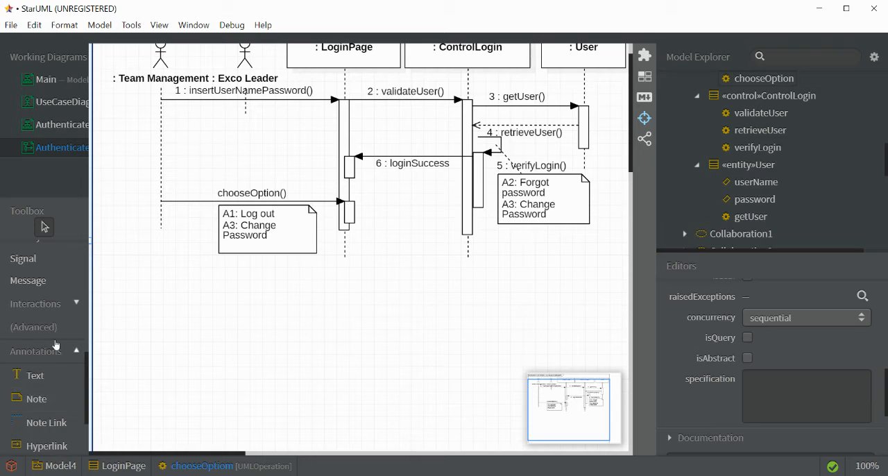
{"action": "scroll", "coordinate": [57, 352], "scroll_direction": "down", "scroll_amount": 3}
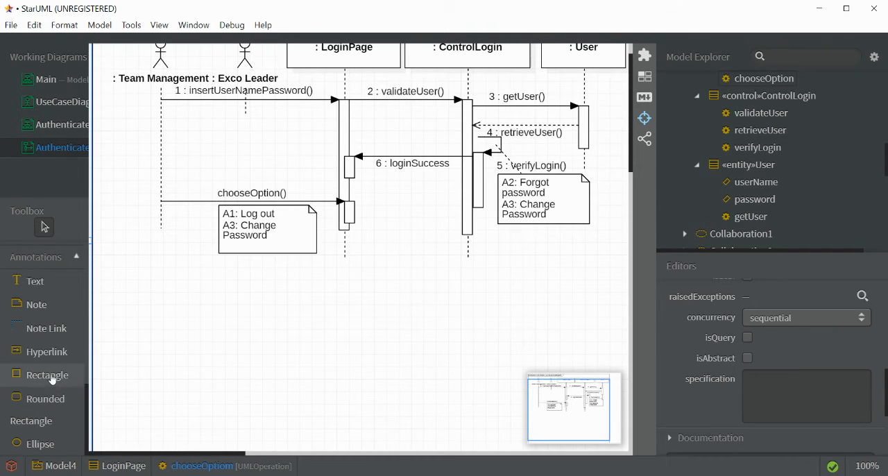
{"action": "scroll", "coordinate": [51, 379], "scroll_direction": "up", "scroll_amount": 5}
{"action": "scroll", "coordinate": [55, 373], "scroll_direction": "down", "scroll_amount": 5}
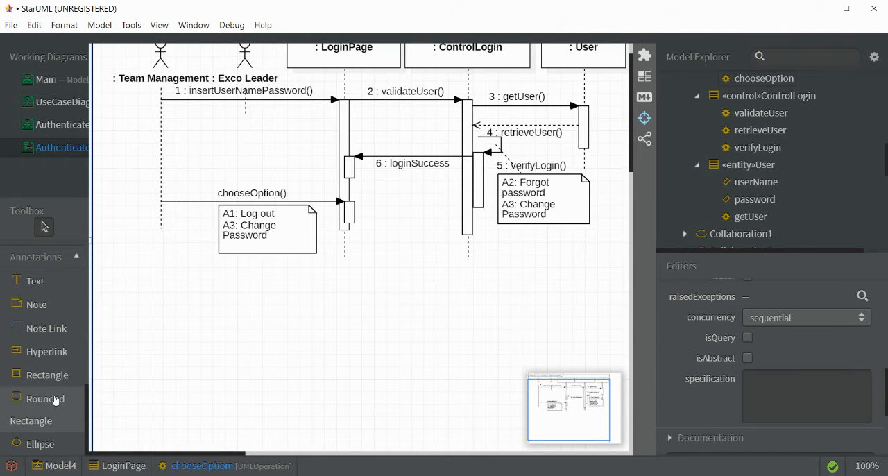
{"action": "scroll", "coordinate": [56, 400], "scroll_direction": "up", "scroll_amount": 3}
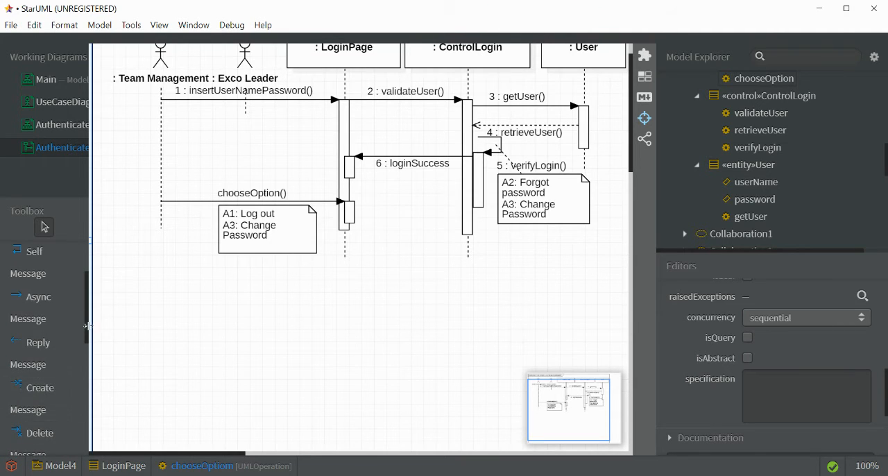
{"action": "left_click_drag", "start_coordinate": [87, 333], "coordinate": [83, 397]}
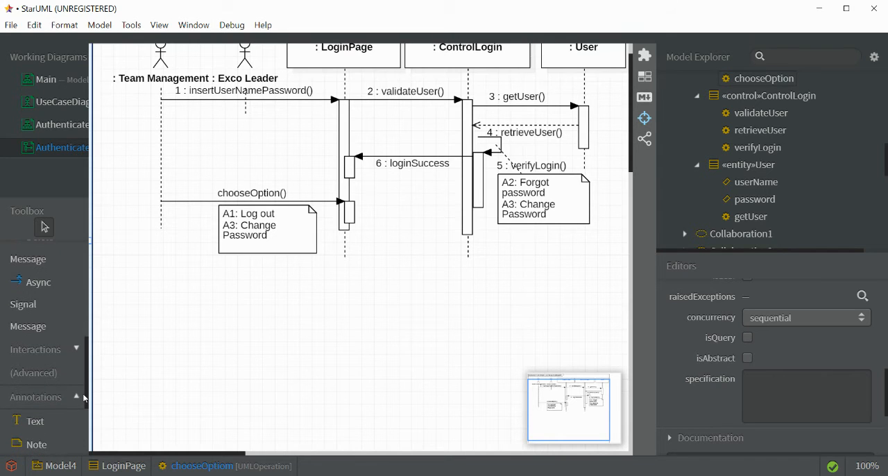
{"action": "left_click", "coordinate": [32, 349]}
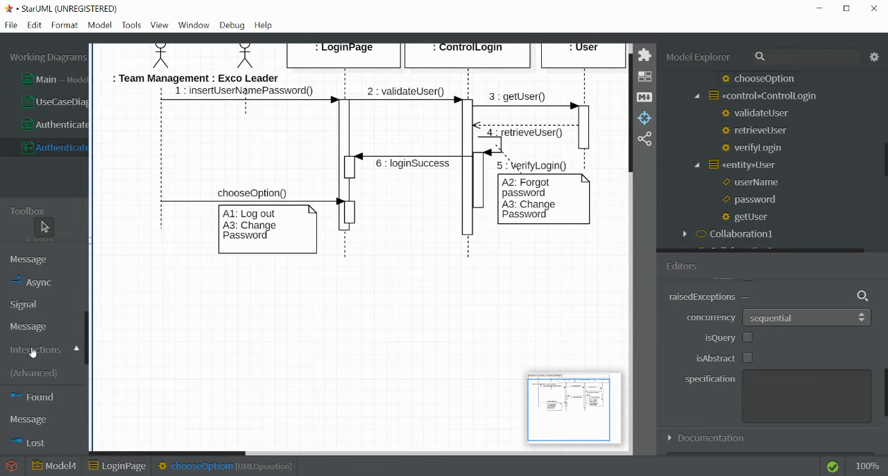
{"action": "mouse_move", "coordinate": [86, 353]}
{"action": "left_mouse_down"}
{"action": "mouse_move", "coordinate": [92, 383]}
{"action": "mouse_move", "coordinate": [88, 365]}
{"action": "mouse_move", "coordinate": [76, 413]}
{"action": "left_mouse_up"}
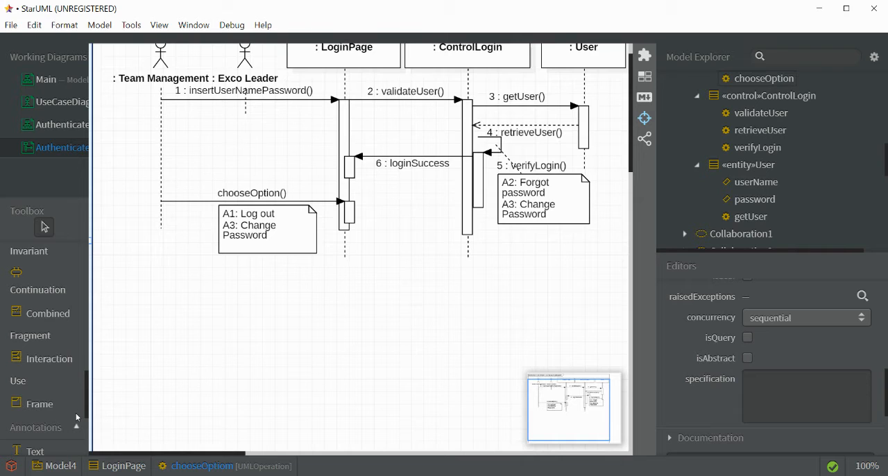
{"action": "left_click", "coordinate": [39, 319]}
{"action": "left_click", "coordinate": [102, 276]}
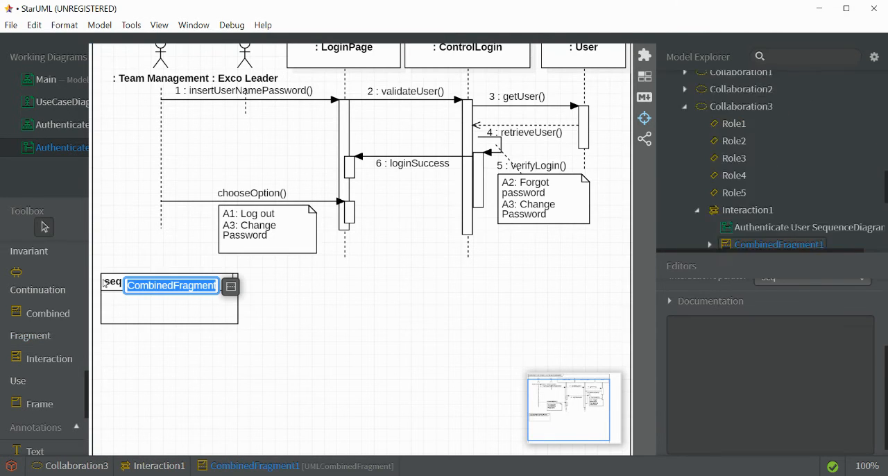
{"action": "left_click", "coordinate": [186, 324]}
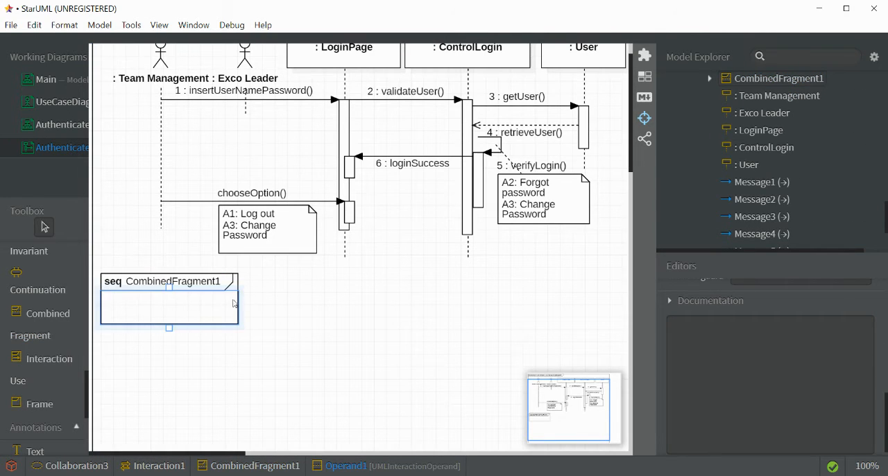
{"action": "left_click_drag", "start_coordinate": [205, 278], "coordinate": [205, 261]}
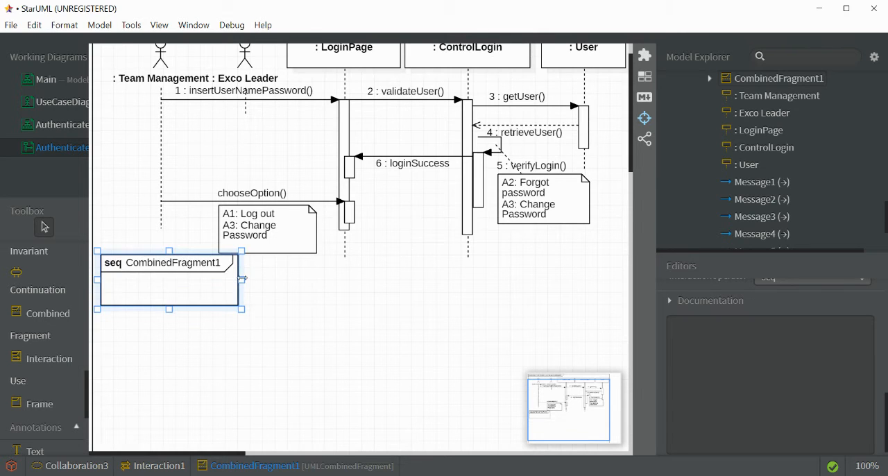
- Widen the combined fragment below the chooseOption note so it spans from the Team Management lifeline to the User lifeline
{"action": "left_click_drag", "start_coordinate": [256, 279], "coordinate": [631, 145]}
{"action": "left_click", "coordinate": [631, 269]}
{"action": "left_click", "coordinate": [227, 324]}
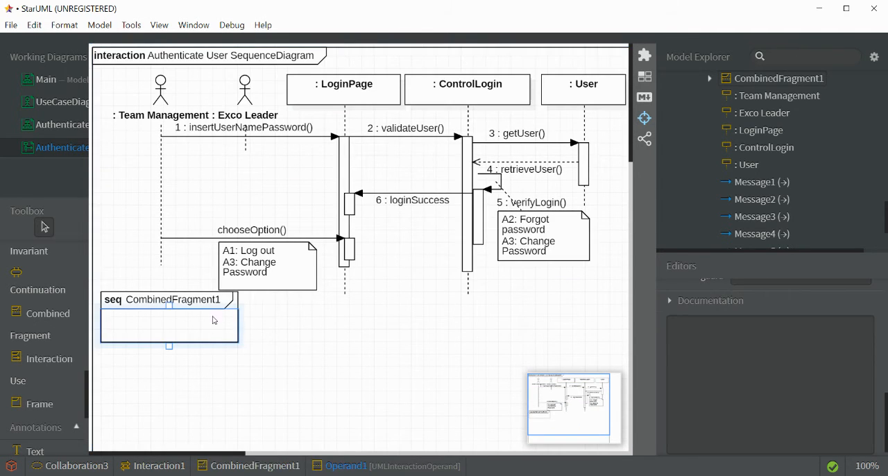
{"action": "left_click", "coordinate": [220, 306]}
{"action": "left_click_drag", "start_coordinate": [244, 316], "coordinate": [629, 315]}
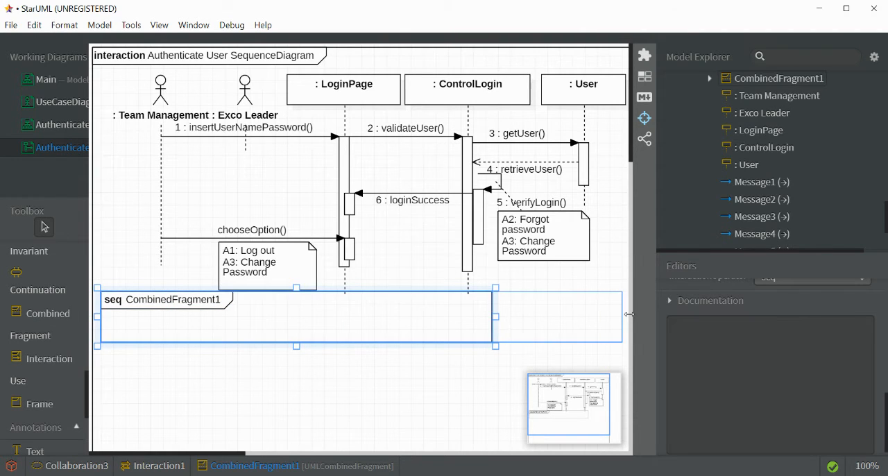
{"action": "left_click", "coordinate": [628, 314]}
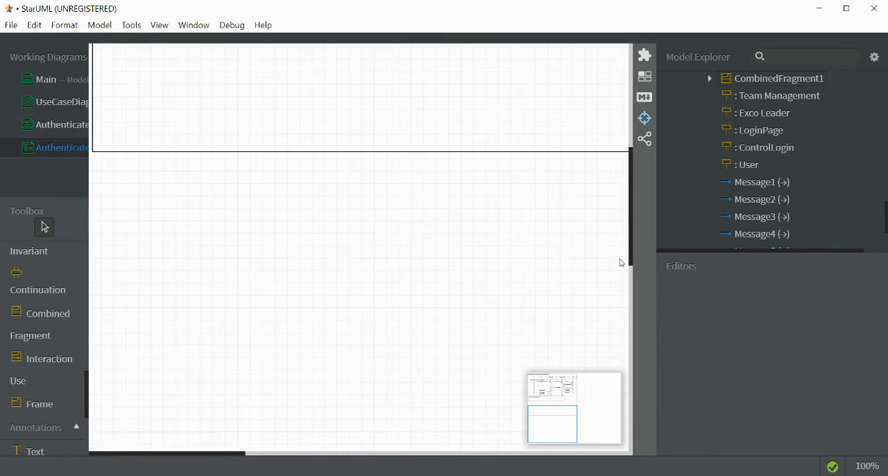
{"action": "left_click_drag", "start_coordinate": [630, 260], "coordinate": [624, 151]}
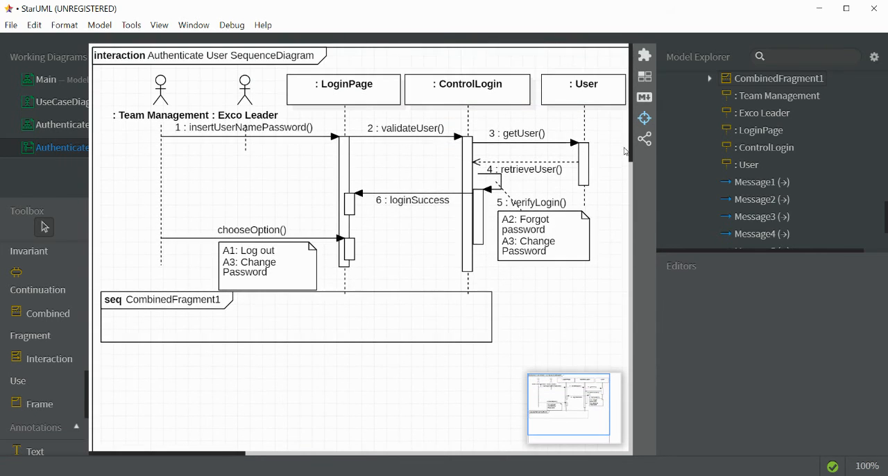
{"action": "left_click", "coordinate": [492, 316]}
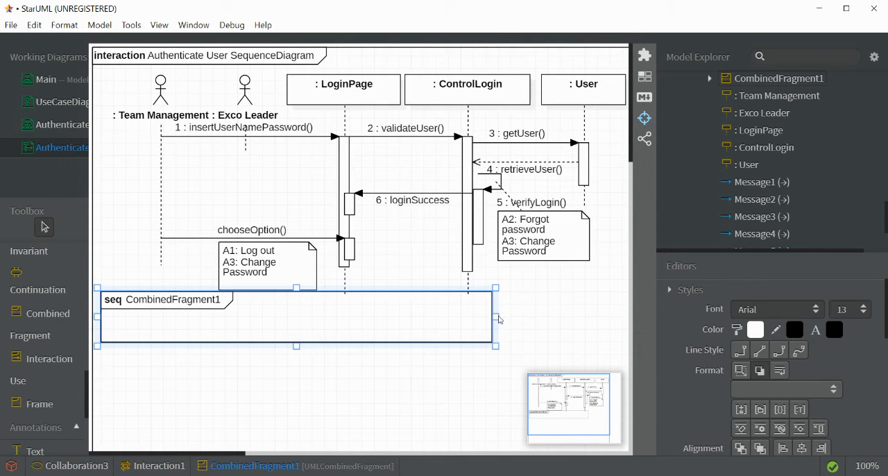
{"action": "left_click_drag", "start_coordinate": [496, 318], "coordinate": [616, 312]}
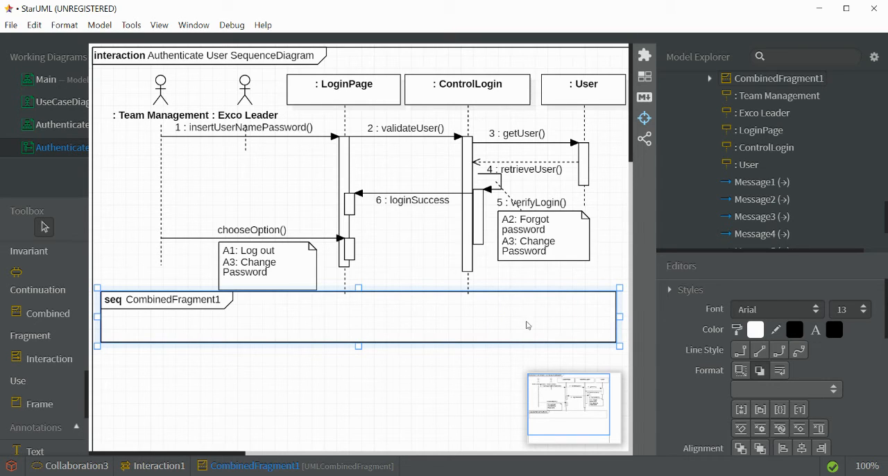
- Extend the Team Management, LoginPage and ControlLogin lifelines downward, well past the lower edge of the combined fragment
{"action": "left_click", "coordinate": [162, 266]}
{"action": "left_click_drag", "start_coordinate": [160, 269], "coordinate": [163, 433]}
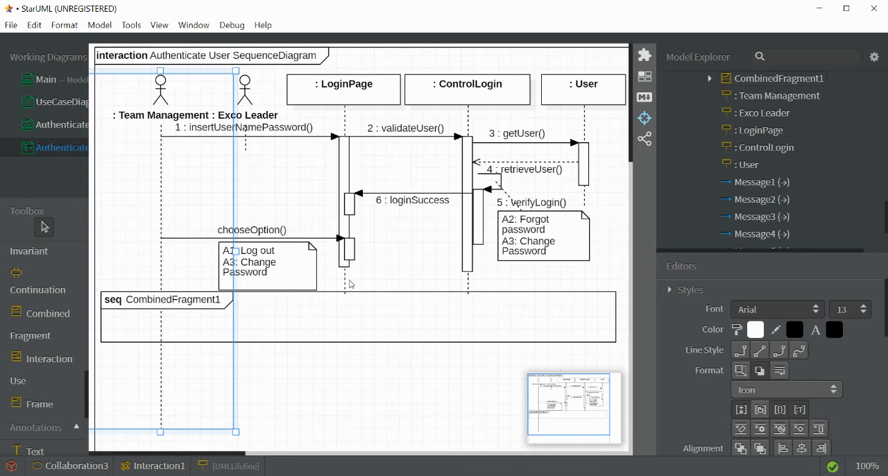
{"action": "left_click", "coordinate": [345, 289]}
{"action": "left_click_drag", "start_coordinate": [344, 300], "coordinate": [345, 438]}
{"action": "left_click", "coordinate": [470, 291]}
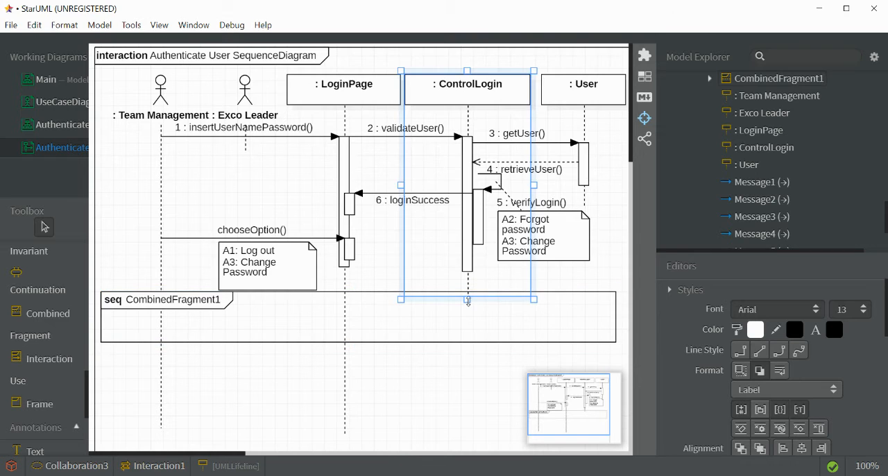
{"action": "left_click_drag", "start_coordinate": [467, 300], "coordinate": [469, 436]}
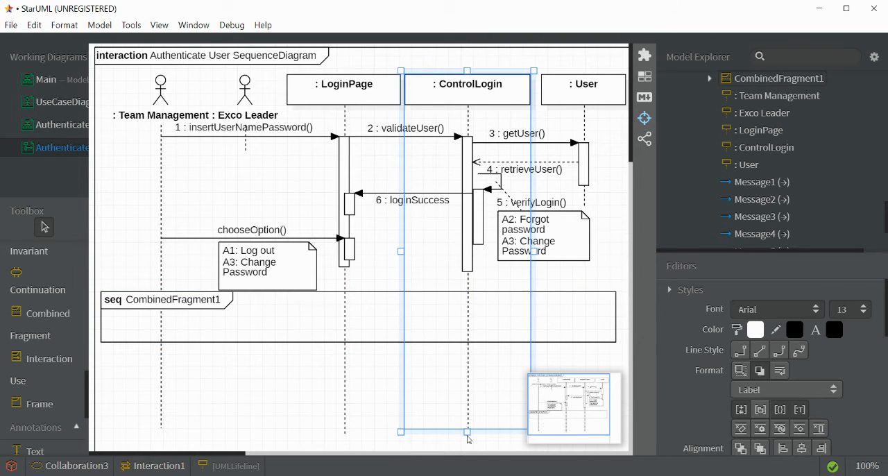
{"action": "left_click", "coordinate": [585, 208]}
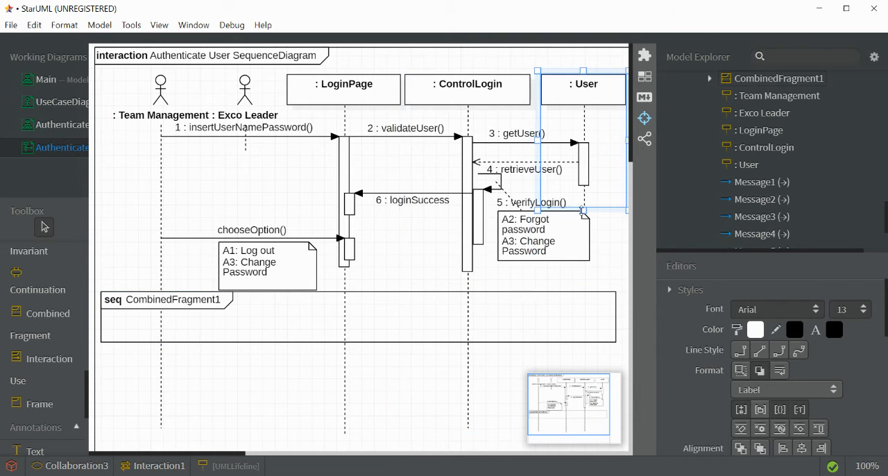
{"action": "left_click_drag", "start_coordinate": [585, 209], "coordinate": [333, 410]}
{"action": "left_click", "coordinate": [535, 357]}
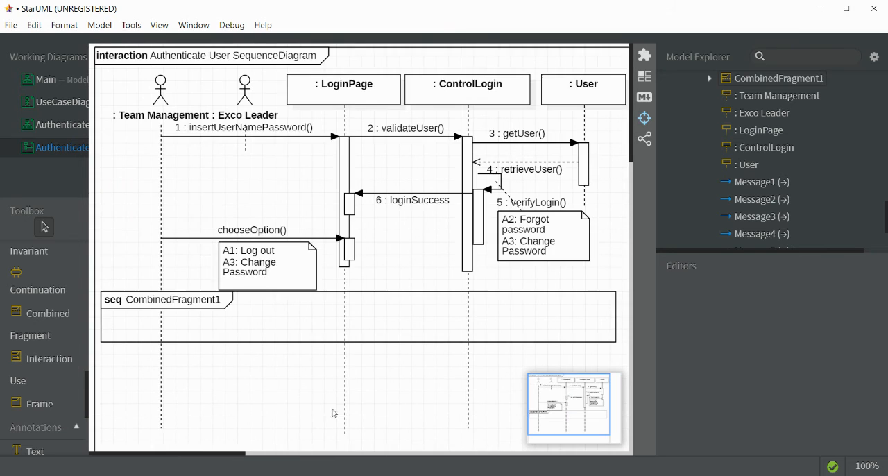
- Stretch the combined fragment's operand downward to about the lower ends of the extended lifelines
{"action": "left_click", "coordinate": [172, 340]}
{"action": "left_click_drag", "start_coordinate": [358, 346], "coordinate": [361, 433]}
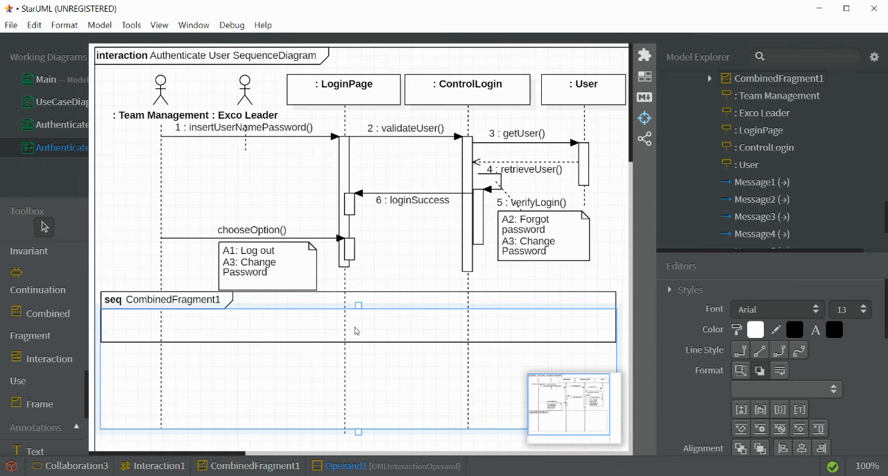
{"action": "left_click", "coordinate": [158, 278]}
{"action": "left_click", "coordinate": [276, 353]}
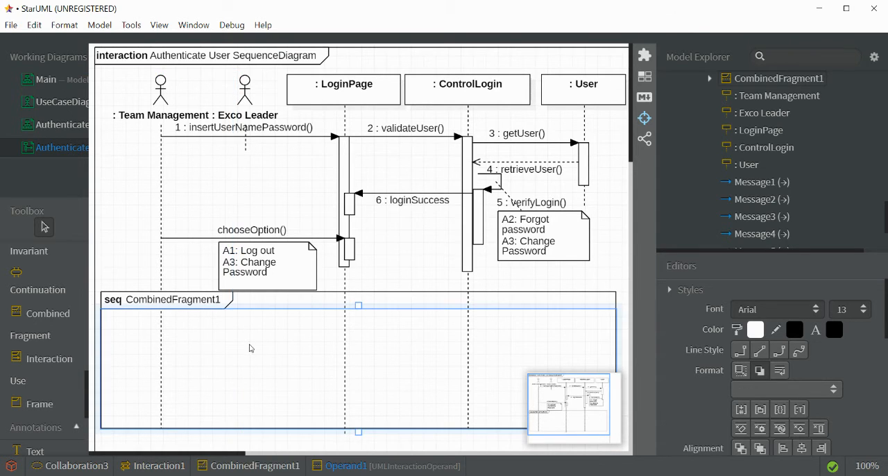
- Rename the combined fragment as "Log out (A1)"
{"action": "double_click", "coordinate": [165, 303]}
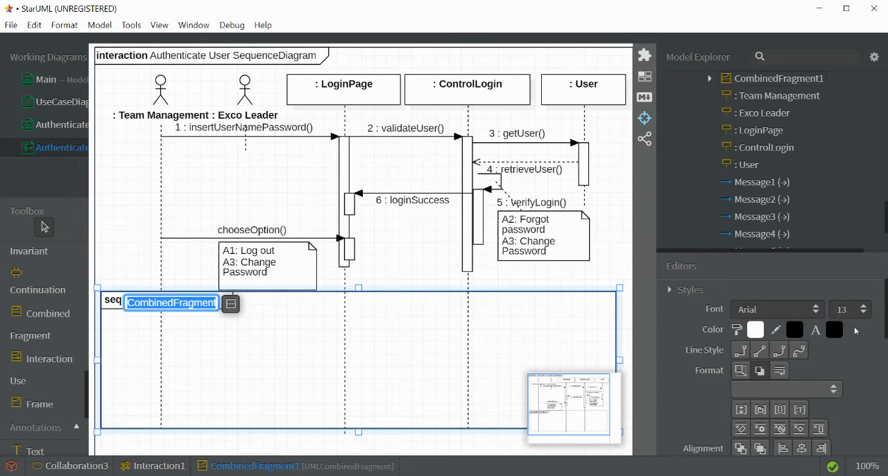
{"action": "scroll", "coordinate": [770, 368], "scroll_direction": "down", "scroll_amount": 5}
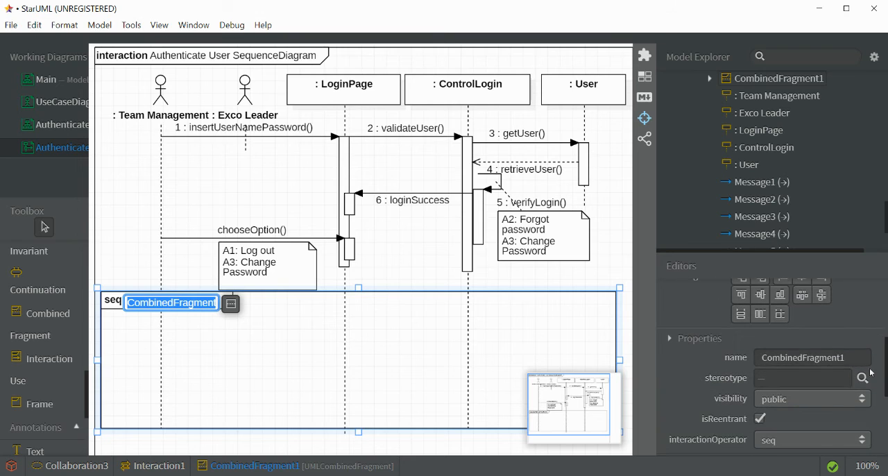
{"action": "left_click", "coordinate": [842, 358]}
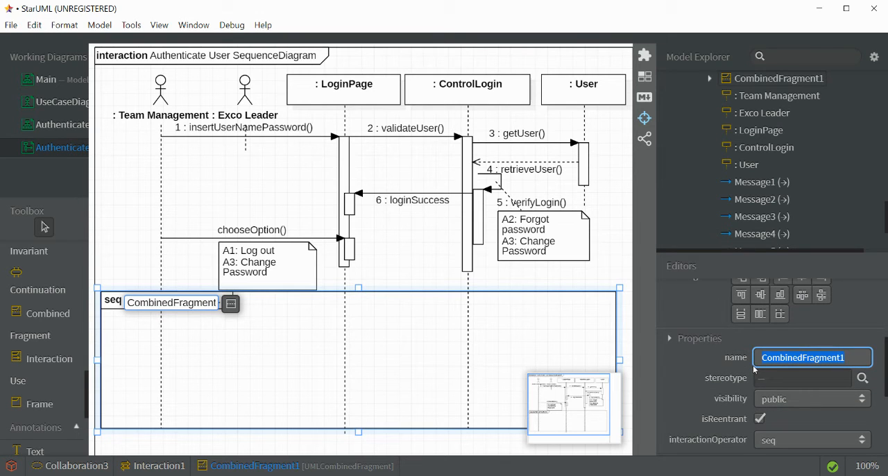
{"action": "type", "text": "Log out (A1)"}
{"action": "key", "text": "Return"}
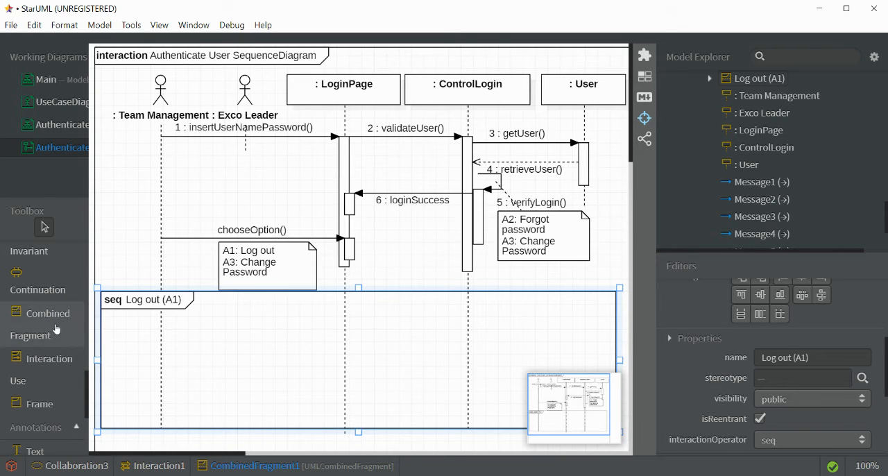
- Inside the Log out (A1) fragment, draw a message from Team Management to LoginPage and create the operation requestLogout for it
{"action": "scroll", "coordinate": [58, 327], "scroll_direction": "down", "scroll_amount": 3}
{"action": "scroll", "coordinate": [53, 337], "scroll_direction": "up", "scroll_amount": 8}
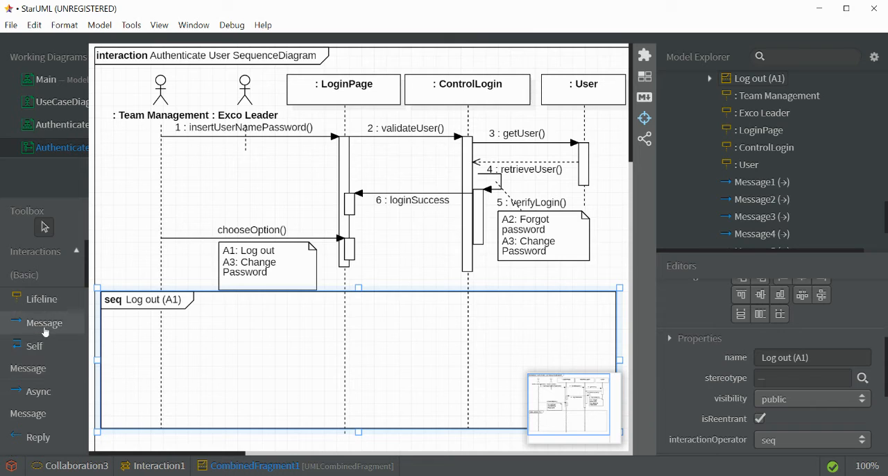
{"action": "left_click", "coordinate": [45, 325]}
{"action": "left_click_drag", "start_coordinate": [163, 326], "coordinate": [341, 330]}
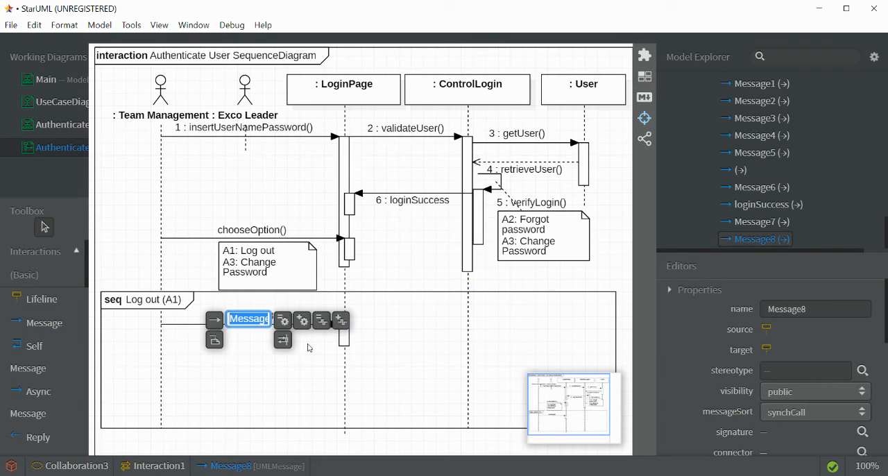
{"action": "left_click", "coordinate": [303, 320]}
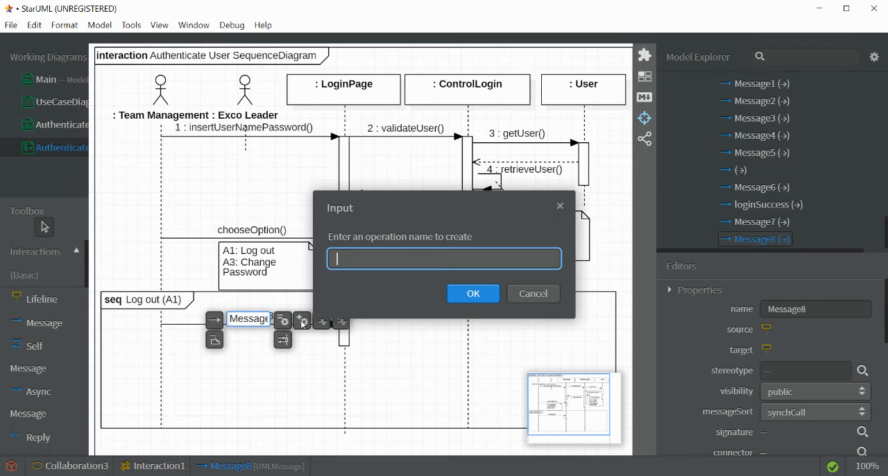
{"action": "type", "text": "requestLogout"}
{"action": "key", "text": "Return"}
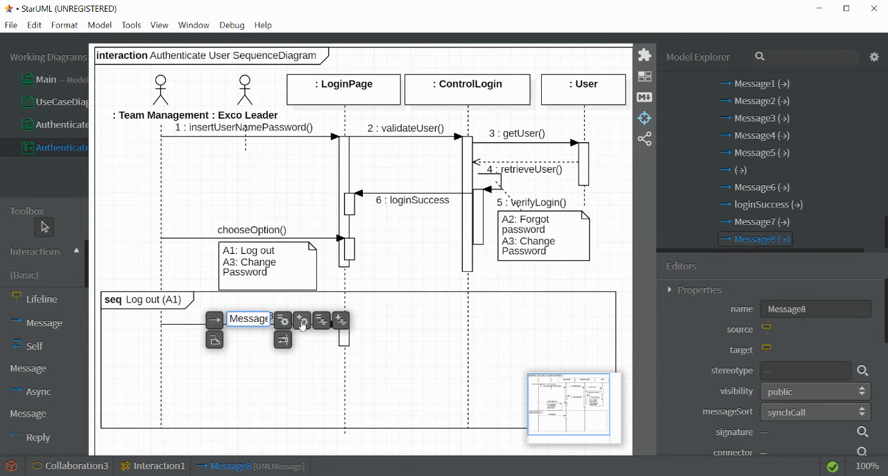
{"action": "left_click", "coordinate": [289, 353]}
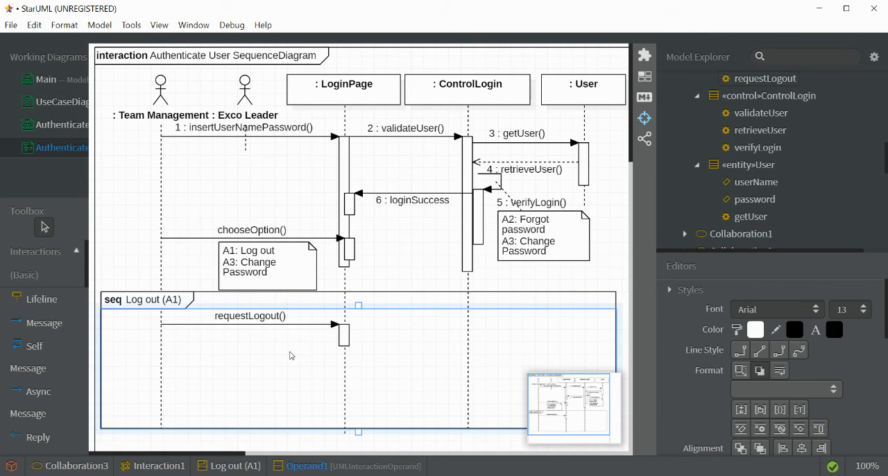
- Add a self message on the LoginPage activation bar below requestLogout and create the operation deleteSession for it
{"action": "left_click", "coordinate": [47, 351]}
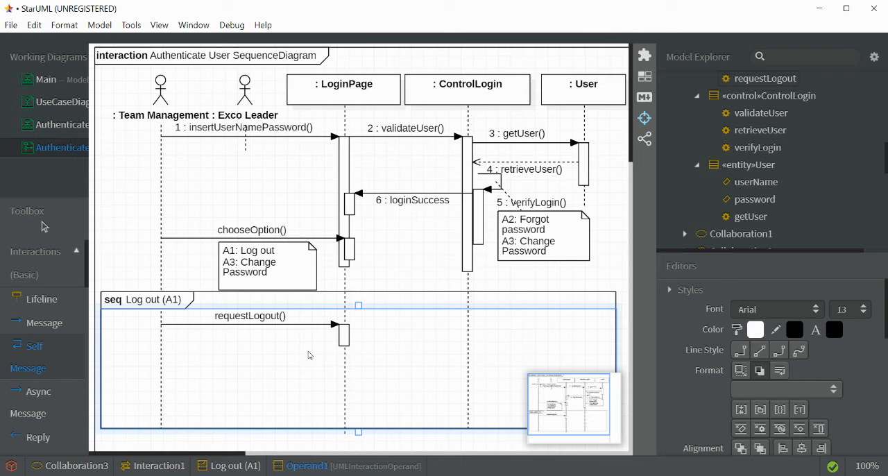
{"action": "left_click", "coordinate": [348, 352]}
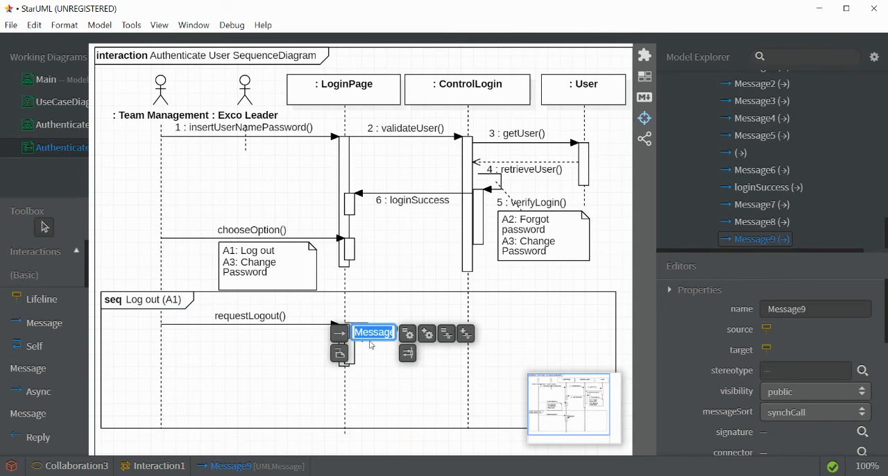
{"action": "left_click", "coordinate": [427, 336]}
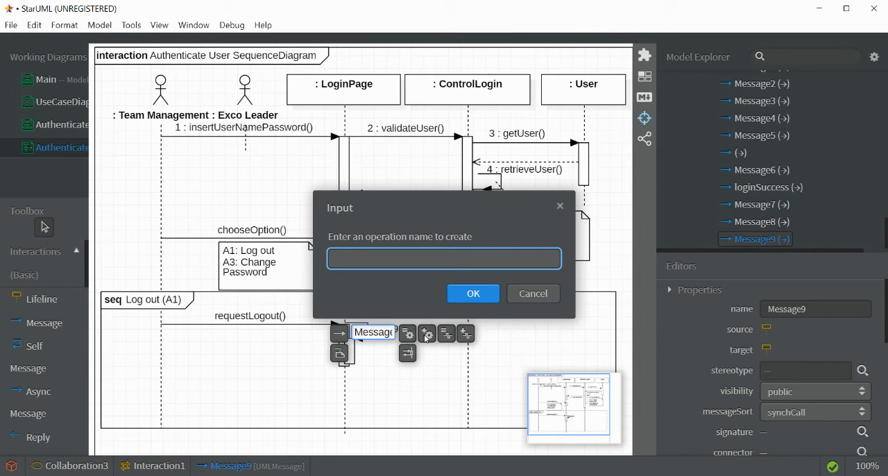
{"action": "type", "text": "deleteSession"}
{"action": "key", "text": "Return"}
{"action": "left_click", "coordinate": [398, 371]}
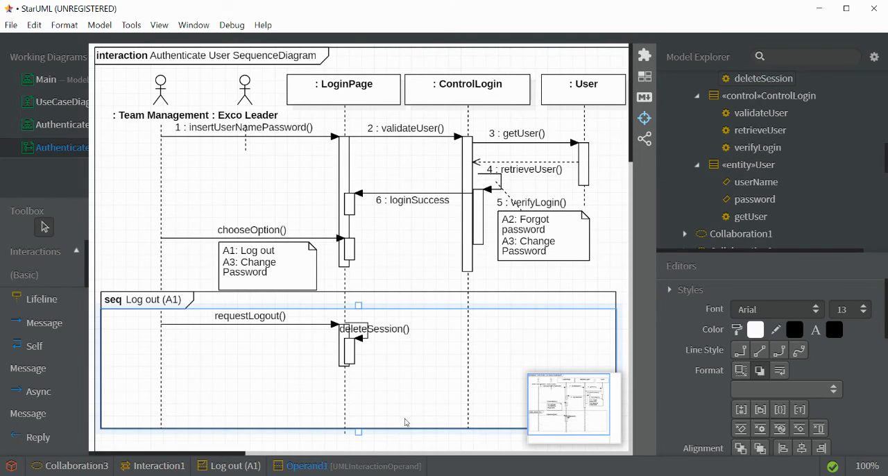
- Shorten the Log out (A1) fragment so its lower edge sits just below the deleteSession activation bar
{"action": "left_click_drag", "start_coordinate": [358, 432], "coordinate": [358, 376]}
{"action": "left_click", "coordinate": [357, 430]}
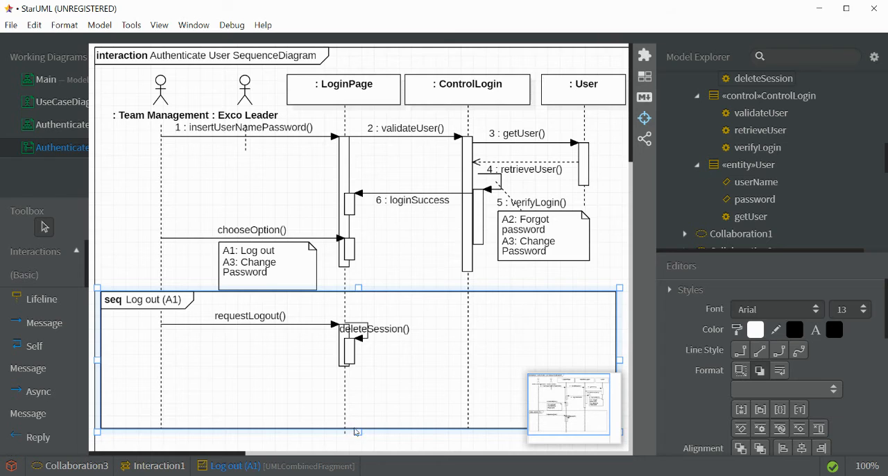
{"action": "left_click_drag", "start_coordinate": [358, 430], "coordinate": [362, 373]}
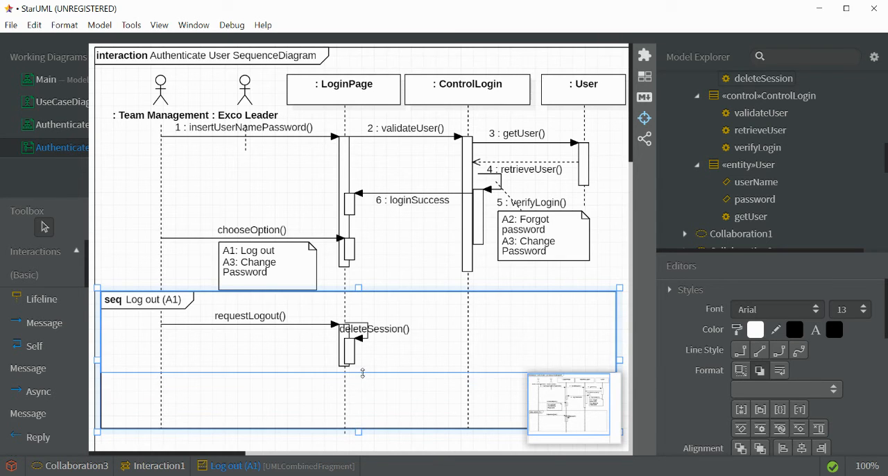
{"action": "left_click", "coordinate": [368, 388]}
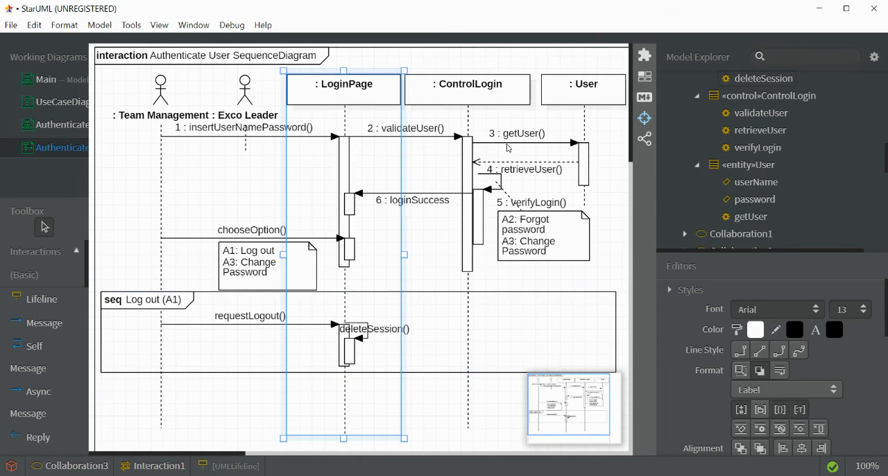
- Place another combined fragment beneath the Log out (A1) fragment, across the Team Management lifeline
{"action": "scroll", "coordinate": [52, 383], "scroll_direction": "down", "scroll_amount": 5}
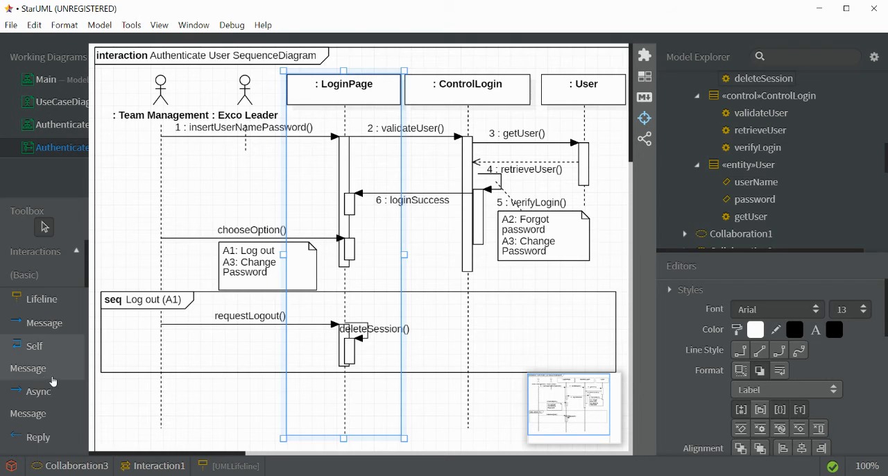
{"action": "scroll", "coordinate": [52, 382], "scroll_direction": "down", "scroll_amount": 4}
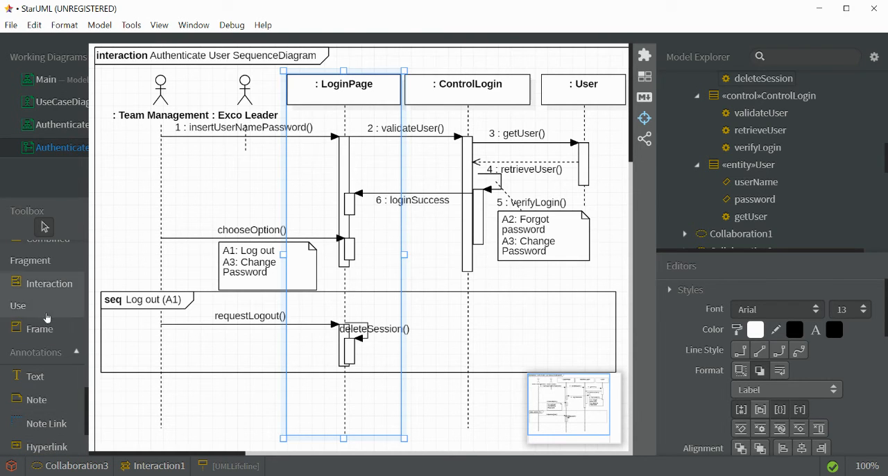
{"action": "scroll", "coordinate": [55, 354], "scroll_direction": "up", "scroll_amount": 4}
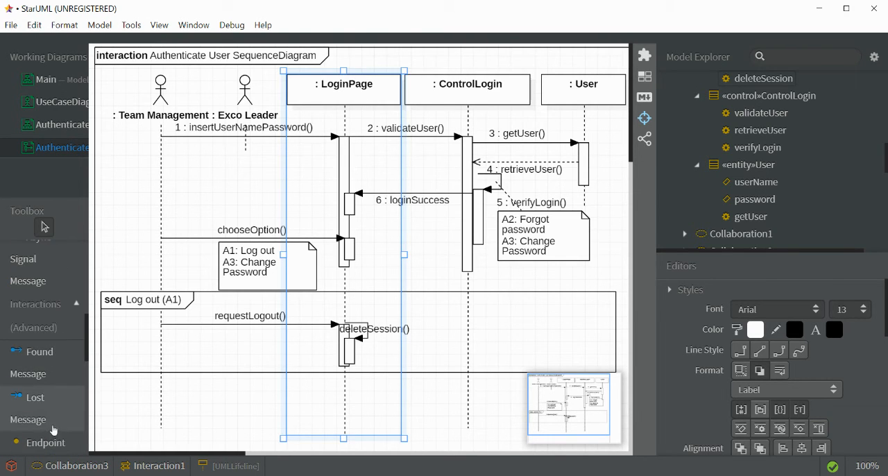
{"action": "scroll", "coordinate": [54, 429], "scroll_direction": "down", "scroll_amount": 4}
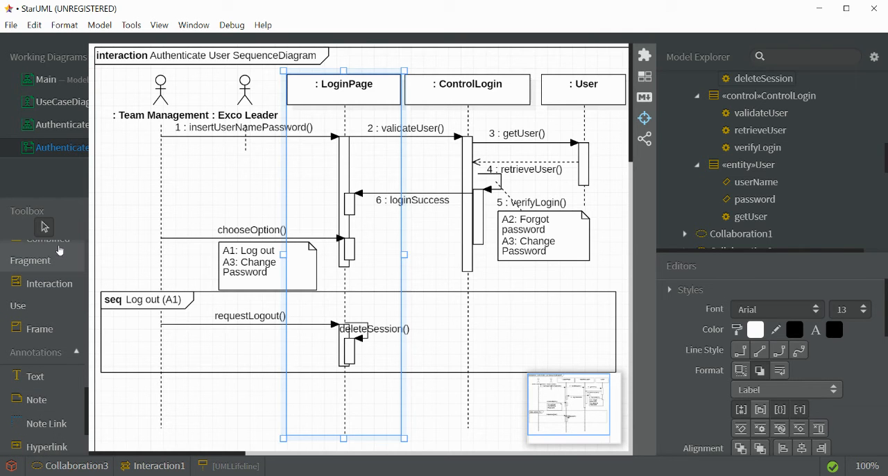
{"action": "left_click", "coordinate": [59, 248]}
{"action": "left_click", "coordinate": [120, 392]}
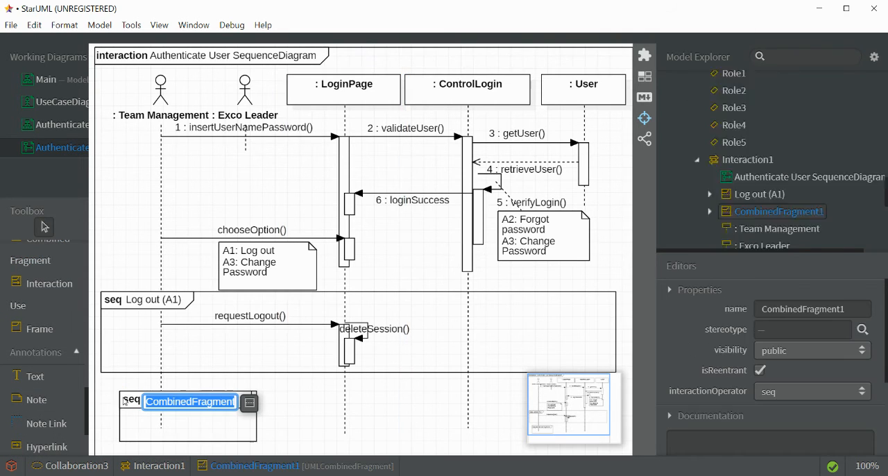
{"action": "left_click", "coordinate": [128, 416]}
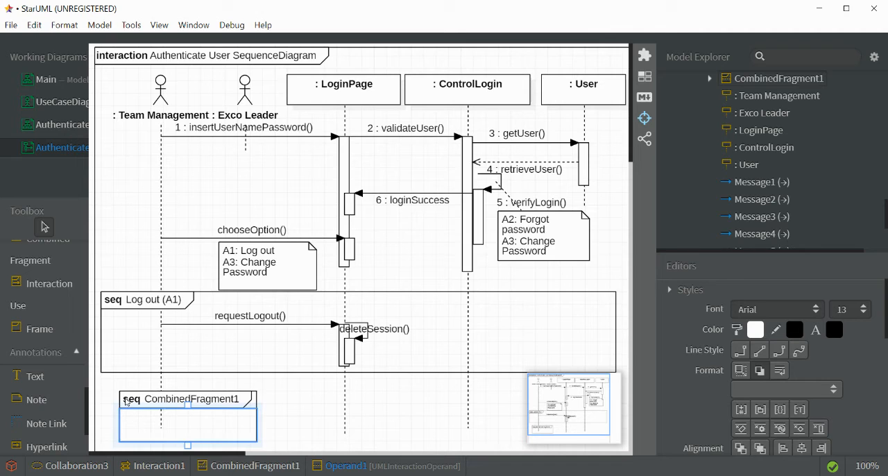
- Move the new combined fragment directly beneath the Log out (A1) fragment and widen it past the ControlLogin lifeline
{"action": "left_click_drag", "start_coordinate": [152, 404], "coordinate": [132, 388]}
{"action": "left_click_drag", "start_coordinate": [232, 396], "coordinate": [562, 402]}
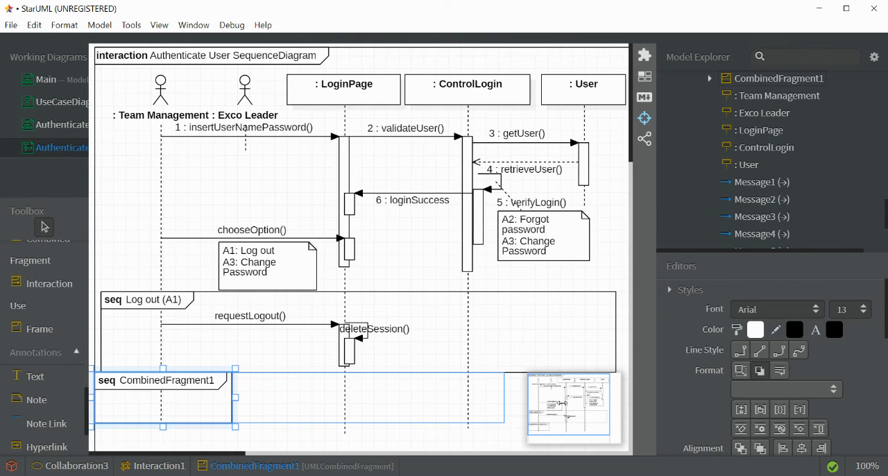
{"action": "left_click", "coordinate": [504, 413]}
{"action": "left_click", "coordinate": [346, 411]}
{"action": "left_click", "coordinate": [233, 409]}
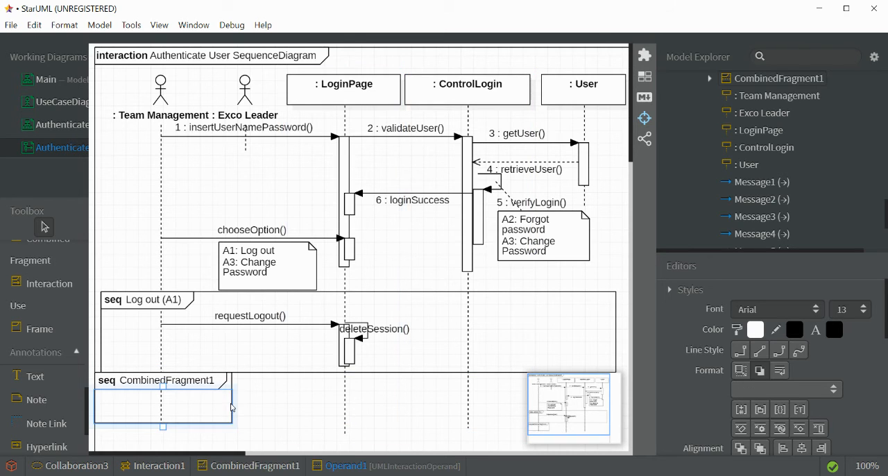
{"action": "left_click", "coordinate": [234, 383]}
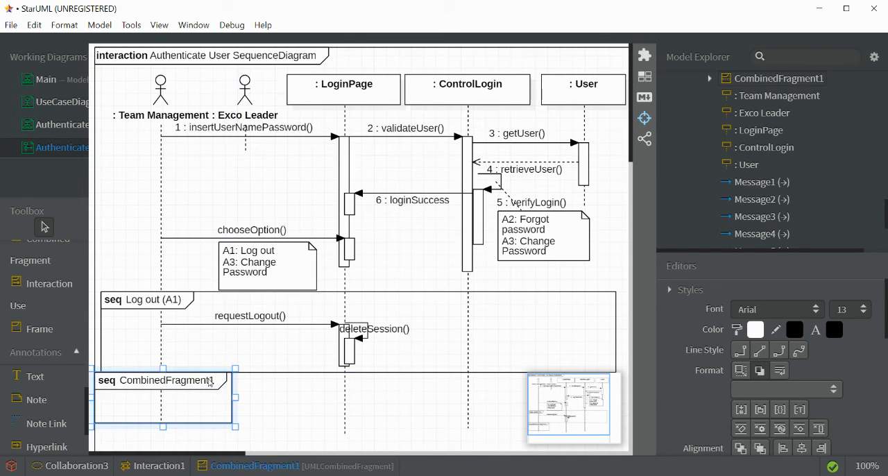
{"action": "left_click_drag", "start_coordinate": [235, 398], "coordinate": [506, 396]}
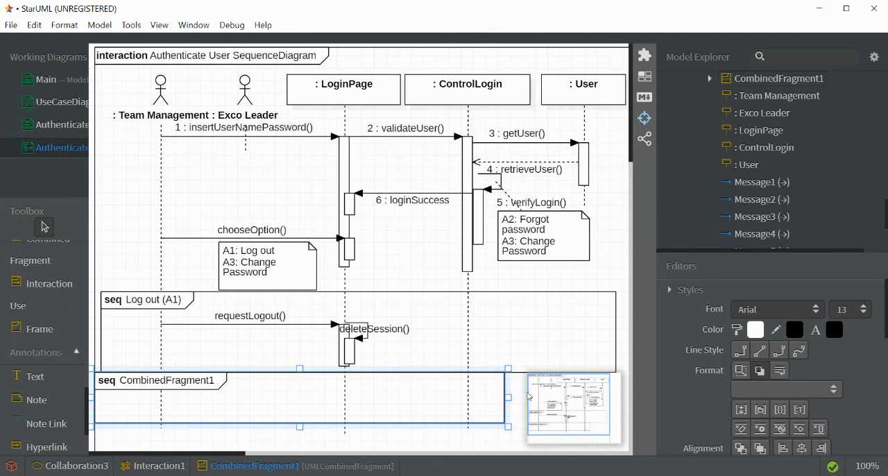
- Rename the lower combined fragment as Forgot Password (A2)
{"action": "scroll", "coordinate": [821, 359], "scroll_direction": "down", "scroll_amount": 5}
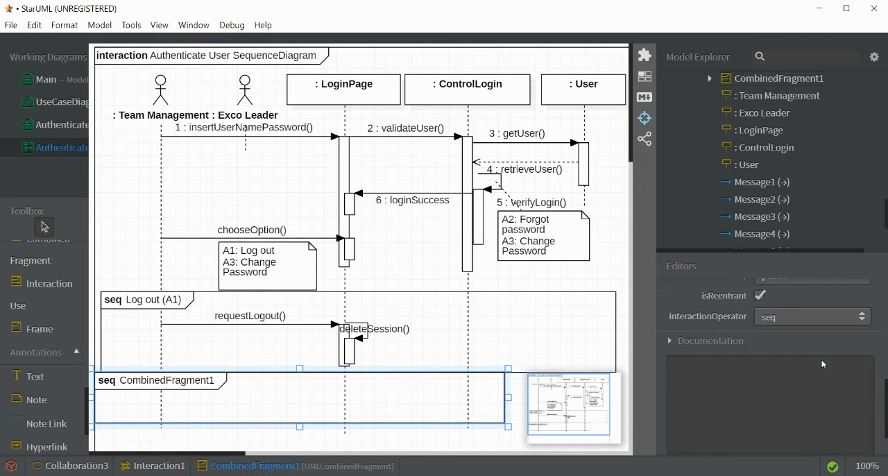
{"action": "scroll", "coordinate": [823, 364], "scroll_direction": "up", "scroll_amount": 5}
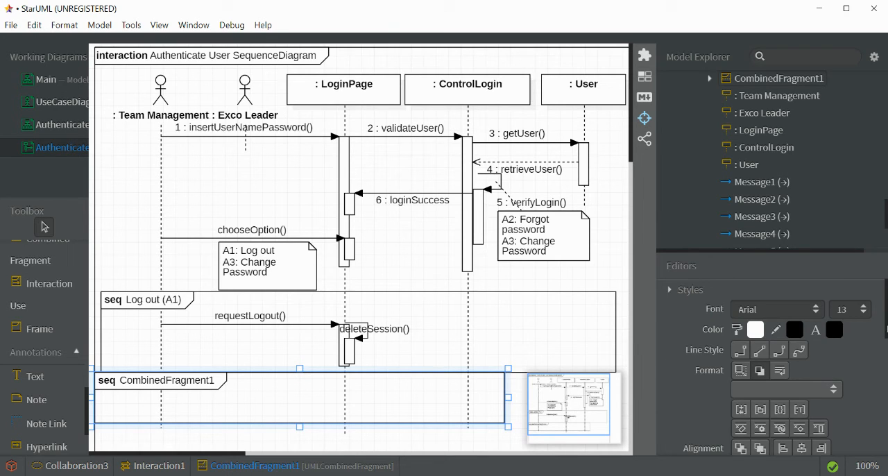
{"action": "left_click_drag", "start_coordinate": [887, 333], "coordinate": [887, 394]}
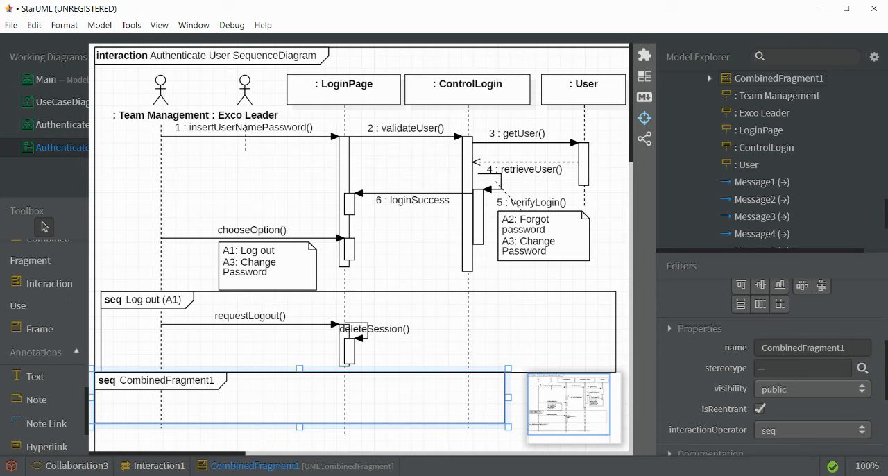
{"action": "left_click", "coordinate": [846, 348]}
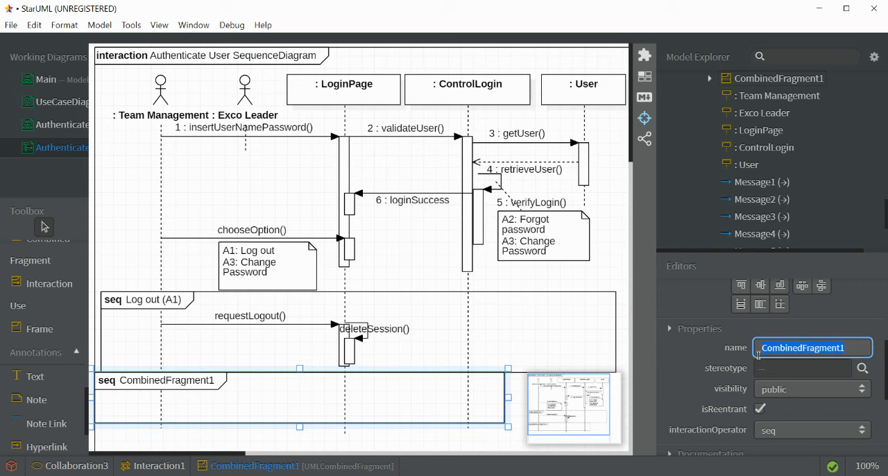
{"action": "type", "text": "Forgot P"}
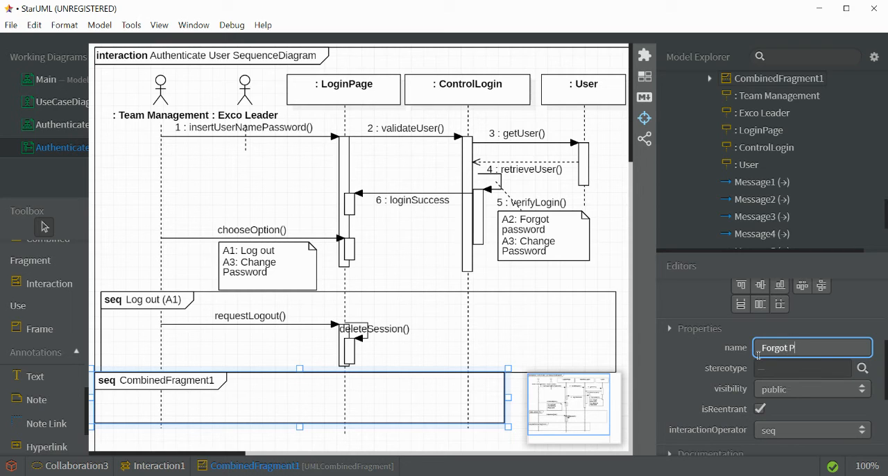
{"action": "type", "text": "assword (A2"}
{"action": "left_click", "coordinate": [491, 366]}
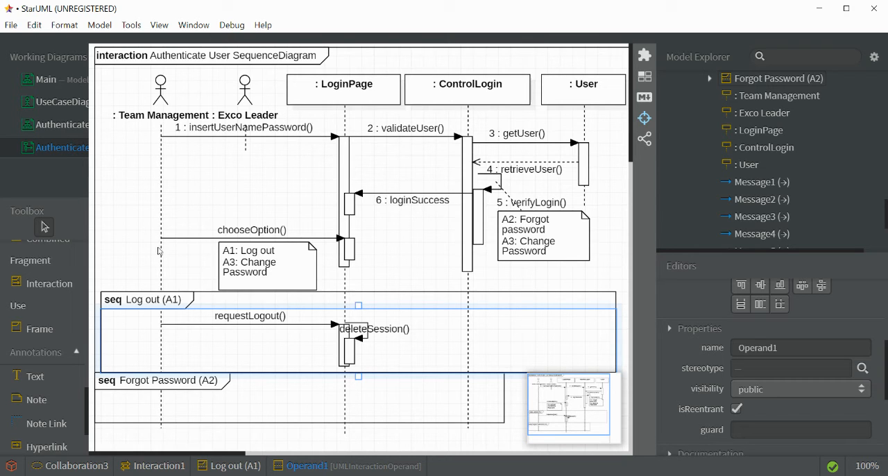
- In the AuthenticateUser class diagram, draw an unnamed association between the LoginPage and ControlLogin classes
{"action": "left_click", "coordinate": [66, 125]}
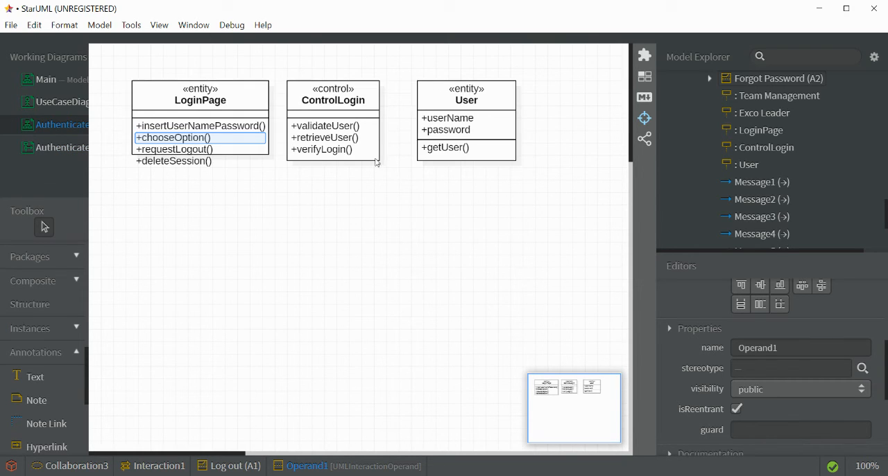
{"action": "left_click", "coordinate": [67, 150]}
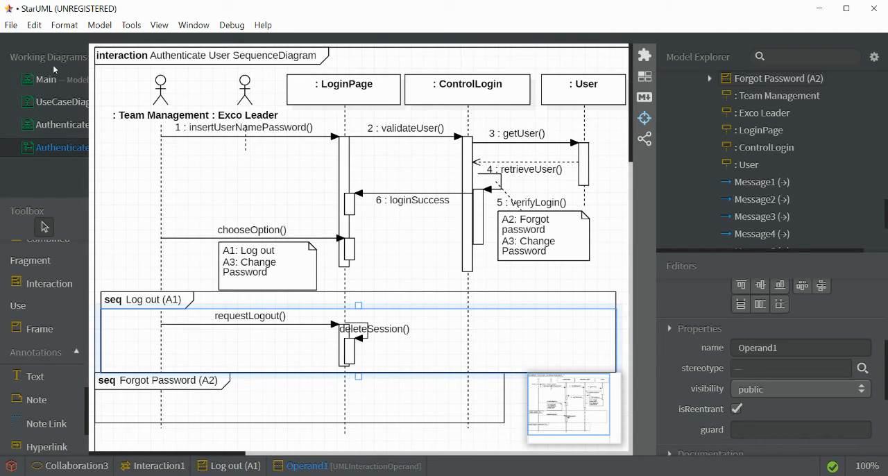
{"action": "left_click", "coordinate": [50, 128]}
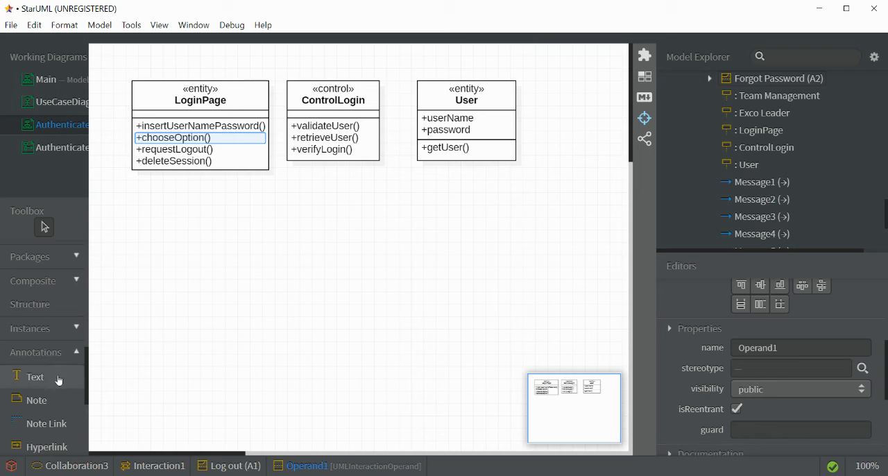
{"action": "scroll", "coordinate": [59, 380], "scroll_direction": "down", "scroll_amount": 3}
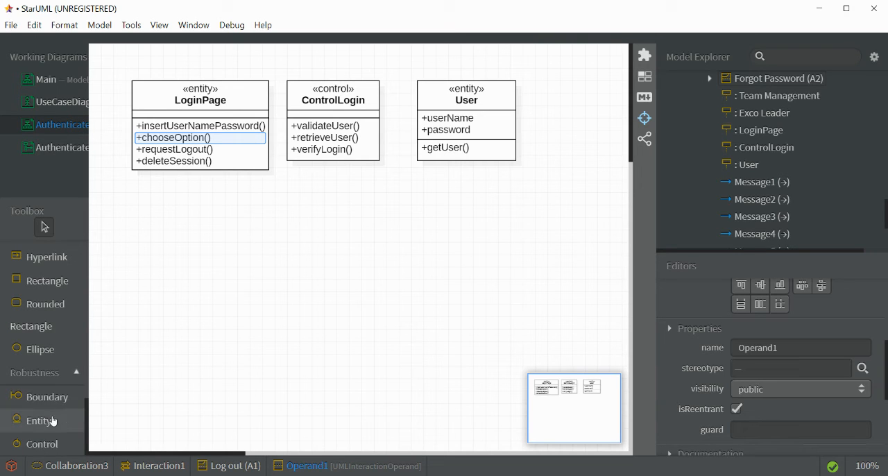
{"action": "scroll", "coordinate": [58, 369], "scroll_direction": "up", "scroll_amount": 5}
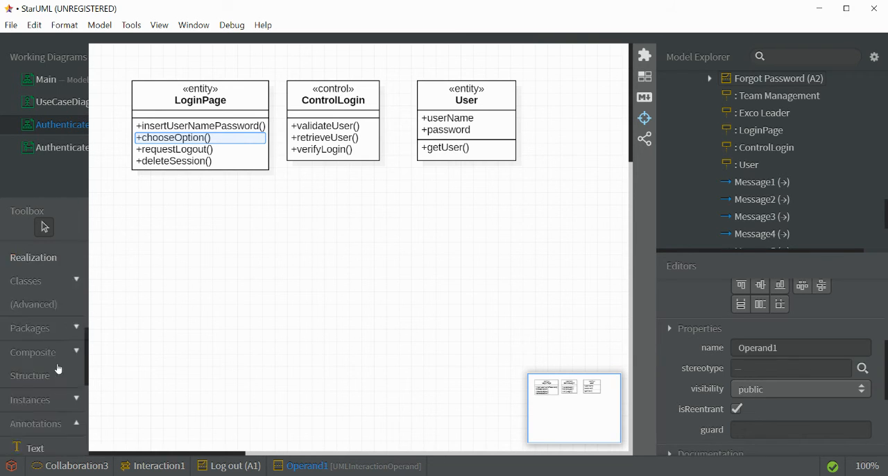
{"action": "scroll", "coordinate": [58, 368], "scroll_direction": "up", "scroll_amount": 5}
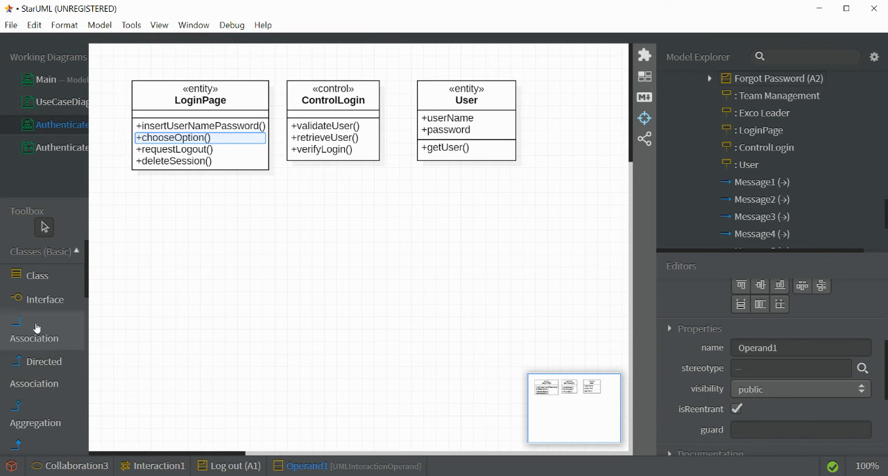
{"action": "left_click", "coordinate": [37, 328]}
{"action": "left_click_drag", "start_coordinate": [250, 105], "coordinate": [301, 110]}
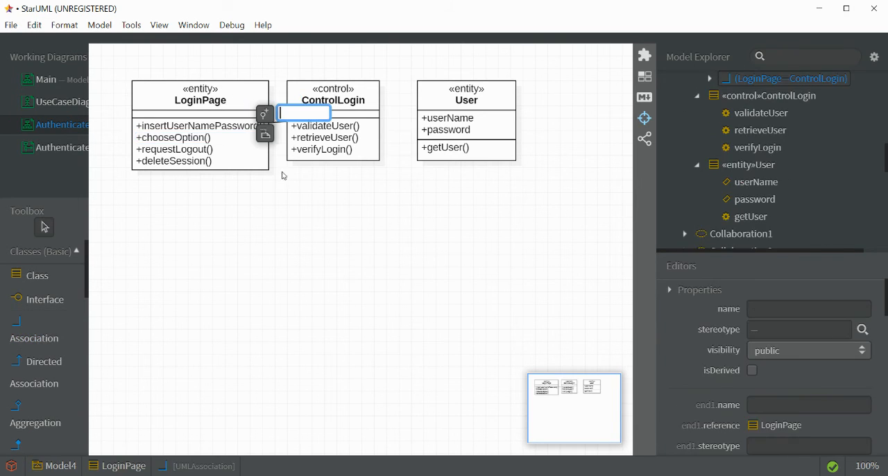
{"action": "left_click", "coordinate": [294, 200]}
- Draw an unnamed association between the ControlLogin and User classes, and shift ControlLogin slightly toward User
{"action": "left_click", "coordinate": [42, 330]}
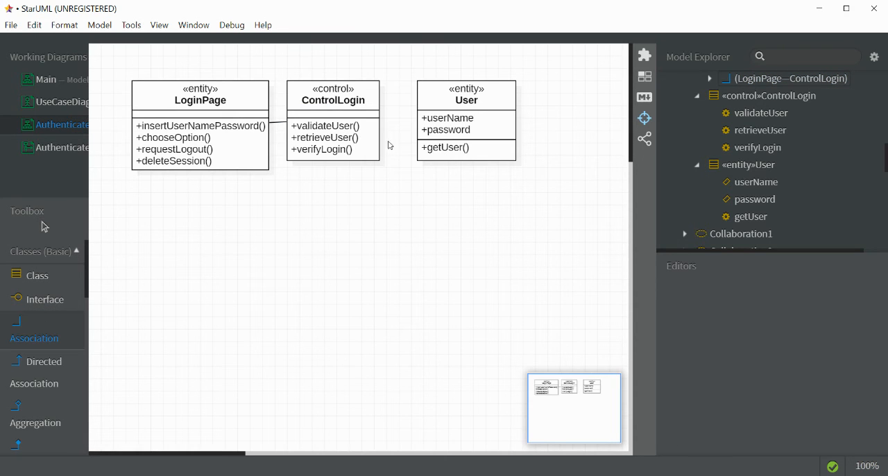
{"action": "left_click_drag", "start_coordinate": [354, 136], "coordinate": [422, 136]}
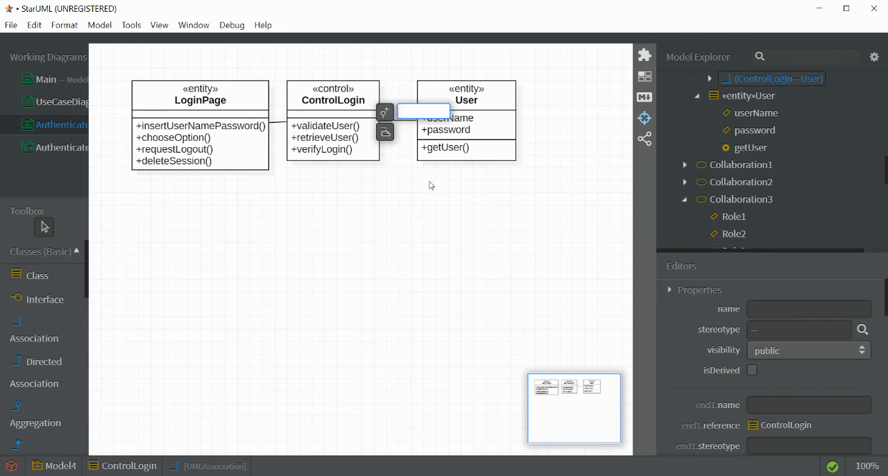
{"action": "left_click", "coordinate": [428, 189]}
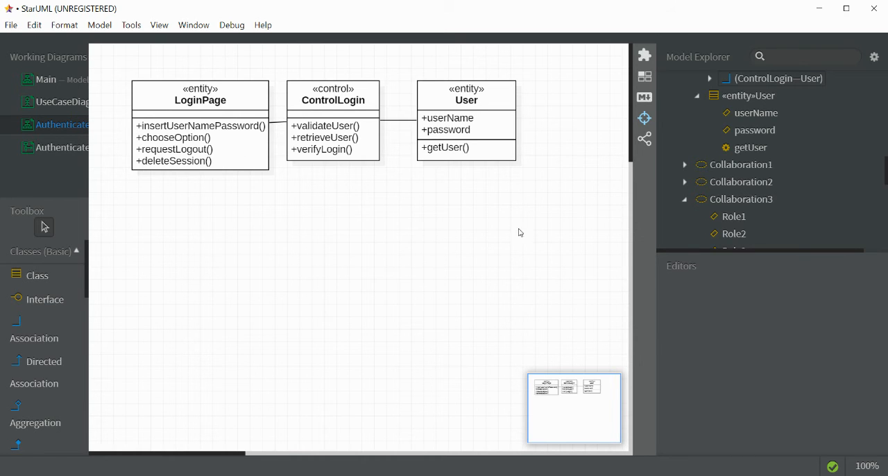
{"action": "scroll", "coordinate": [876, 191], "scroll_direction": "up", "scroll_amount": 5}
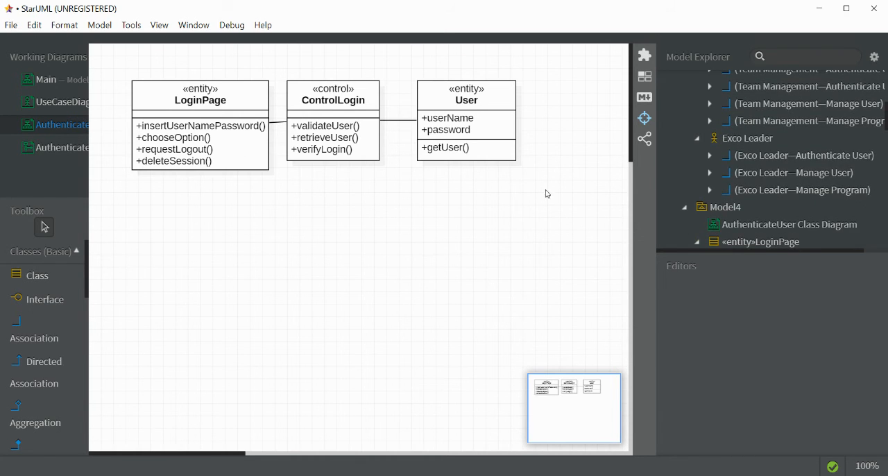
{"action": "left_click_drag", "start_coordinate": [360, 147], "coordinate": [372, 148]}
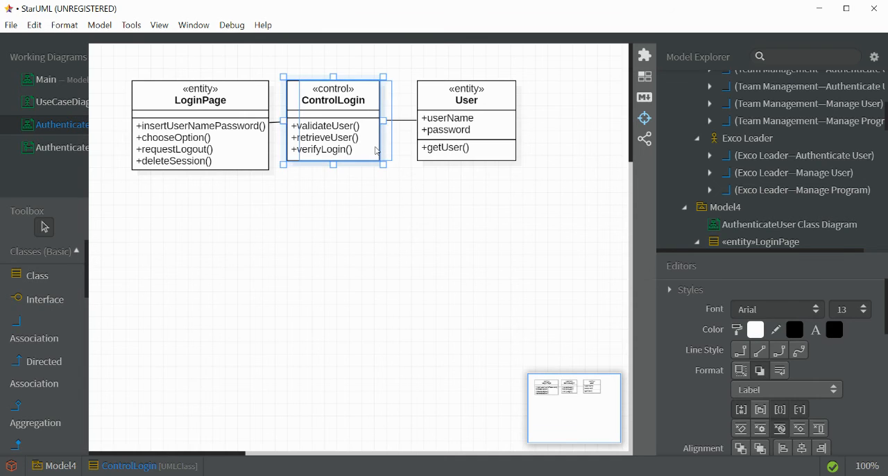
- Add a communication diagram to the Club Information System project
{"action": "scroll", "coordinate": [814, 163], "scroll_direction": "up", "scroll_amount": 5}
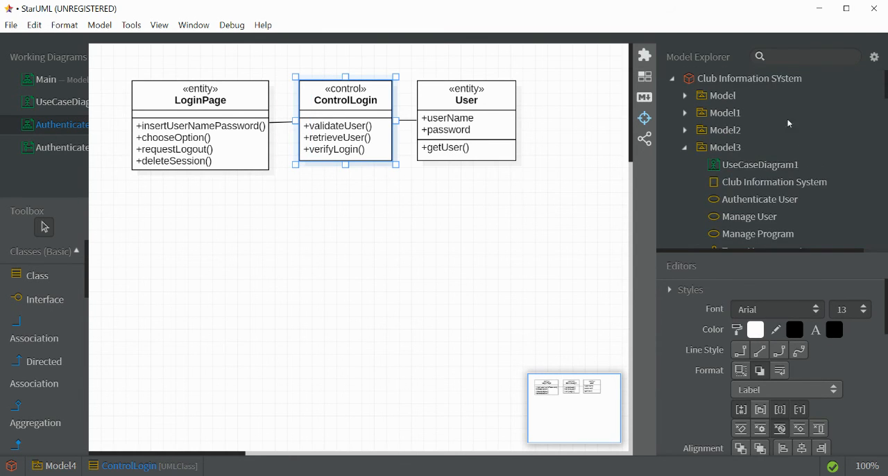
{"action": "left_click", "coordinate": [766, 80]}
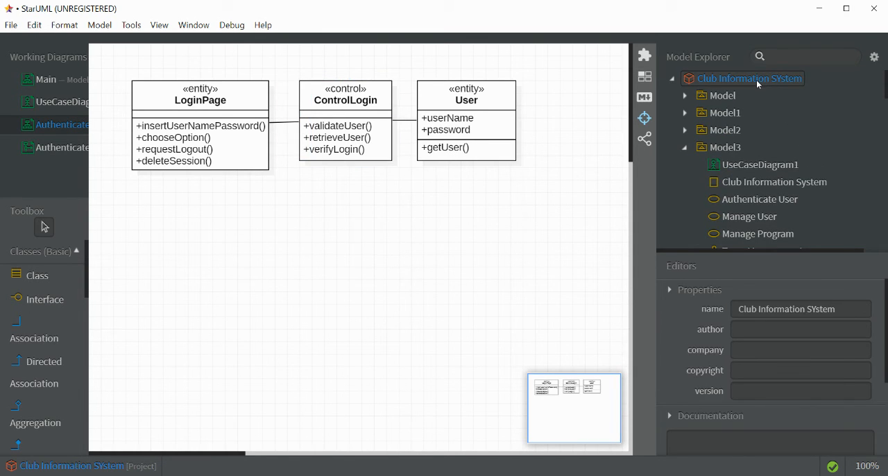
{"action": "right_click", "coordinate": [759, 84]}
{"action": "mouse_move", "coordinate": [706, 93]}
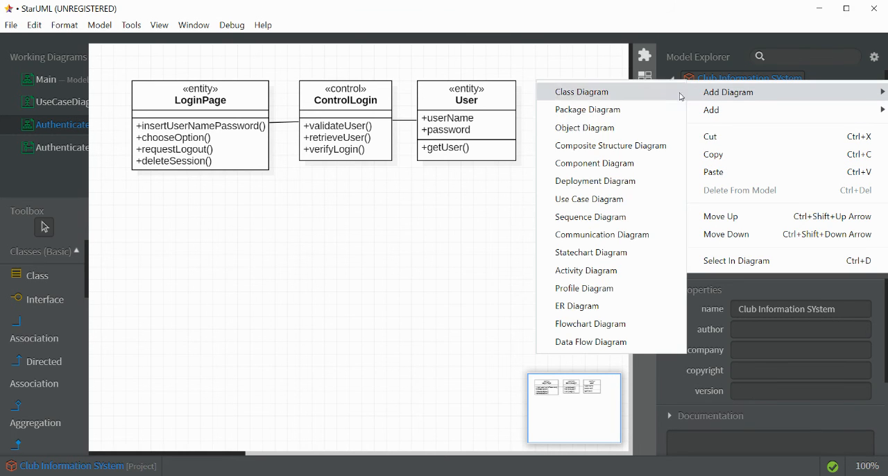
{"action": "left_click", "coordinate": [614, 236]}
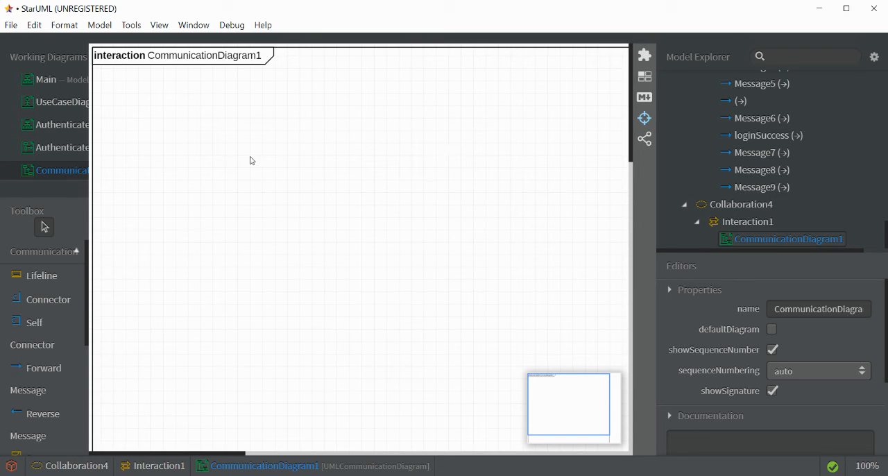
- In the Authenticate User sequence diagram, set the requestLogout message's sequence number to 7
{"action": "left_click", "coordinate": [52, 152]}
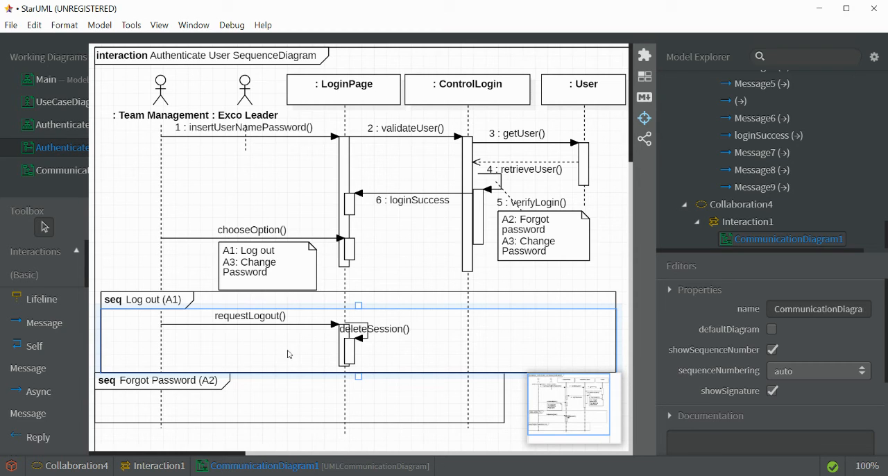
{"action": "left_click", "coordinate": [252, 324]}
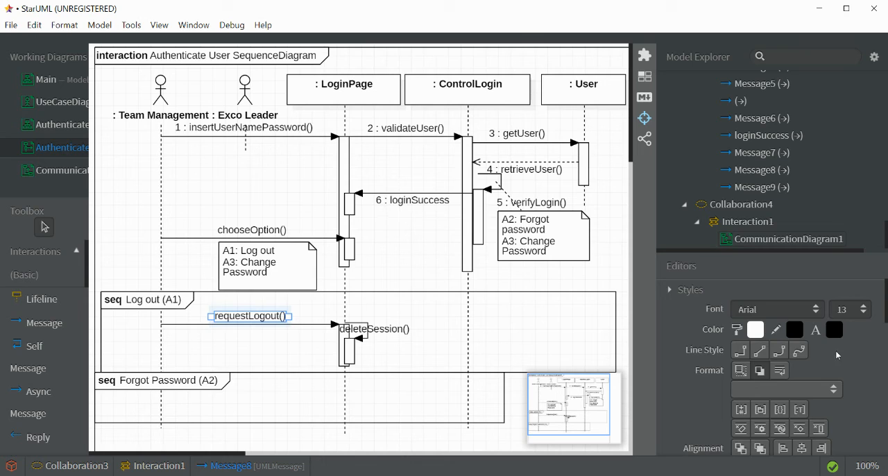
{"action": "scroll", "coordinate": [835, 354], "scroll_direction": "down", "scroll_amount": 5}
{"action": "left_click", "coordinate": [795, 360]}
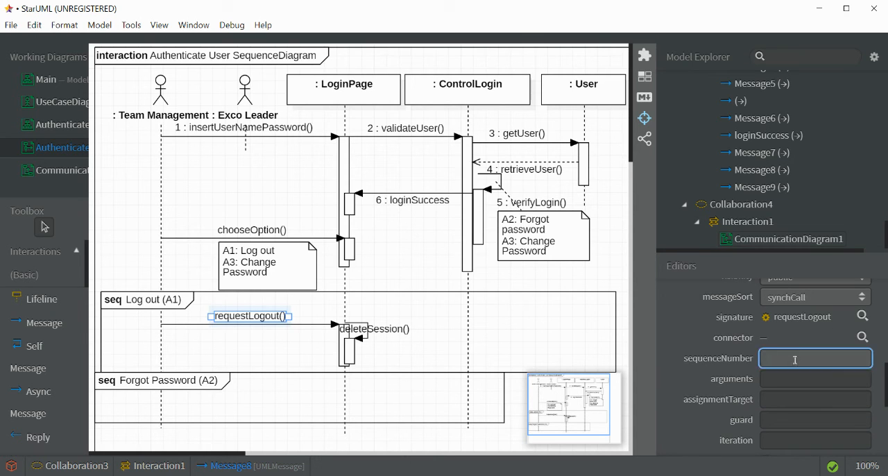
{"action": "type", "text": "7"}
- Set the deleteSession message's sequence number to 8
{"action": "left_click", "coordinate": [370, 338]}
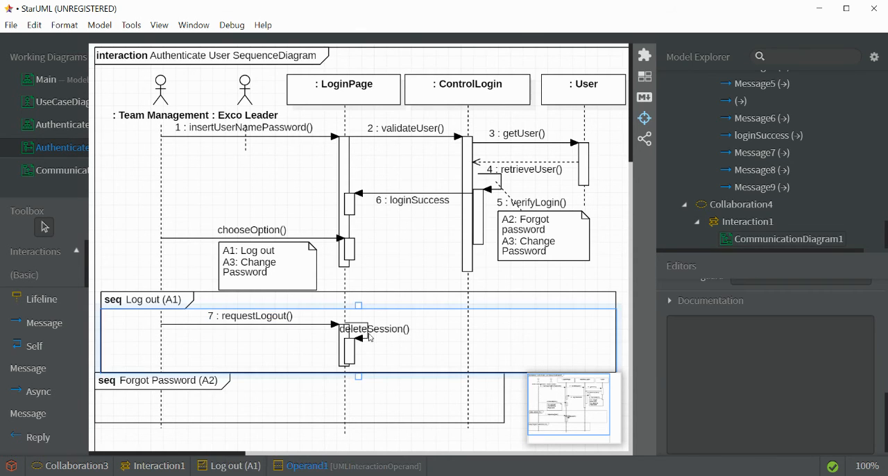
{"action": "left_click", "coordinate": [374, 336]}
{"action": "left_click", "coordinate": [812, 358]}
{"action": "type", "text": "8"}
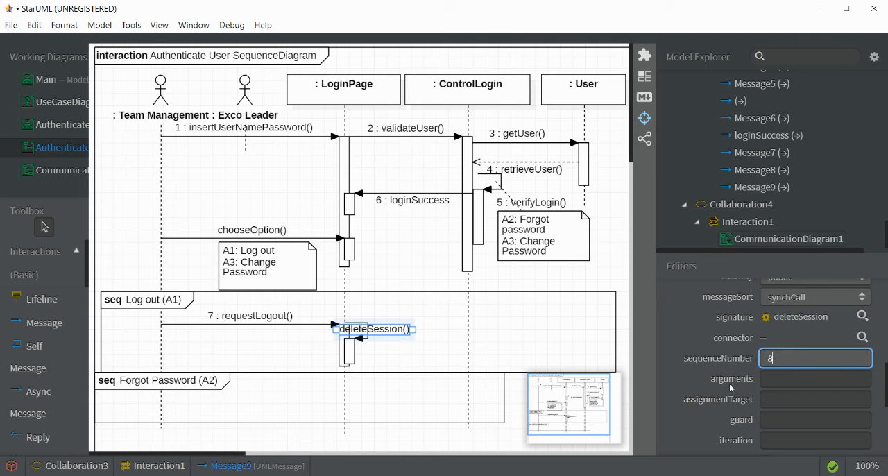
{"action": "left_click", "coordinate": [497, 353]}
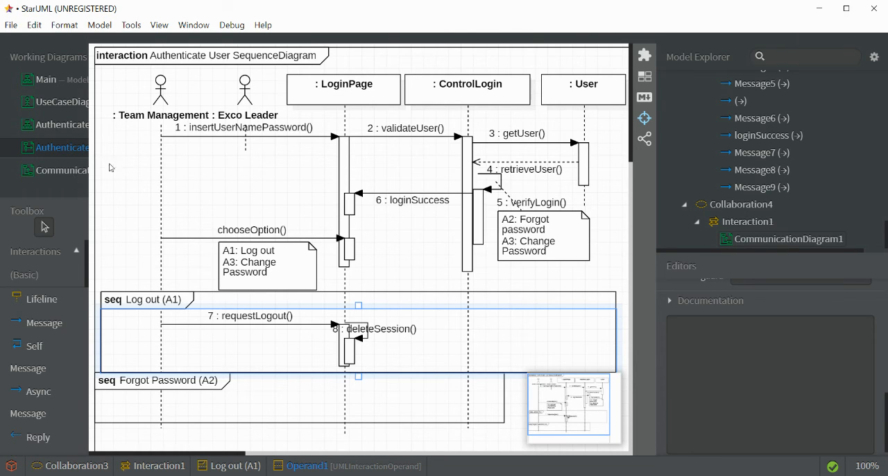
- Open the new communication diagram and rename it as Authenticate USer CommunicationDiagram
{"action": "left_click", "coordinate": [79, 174]}
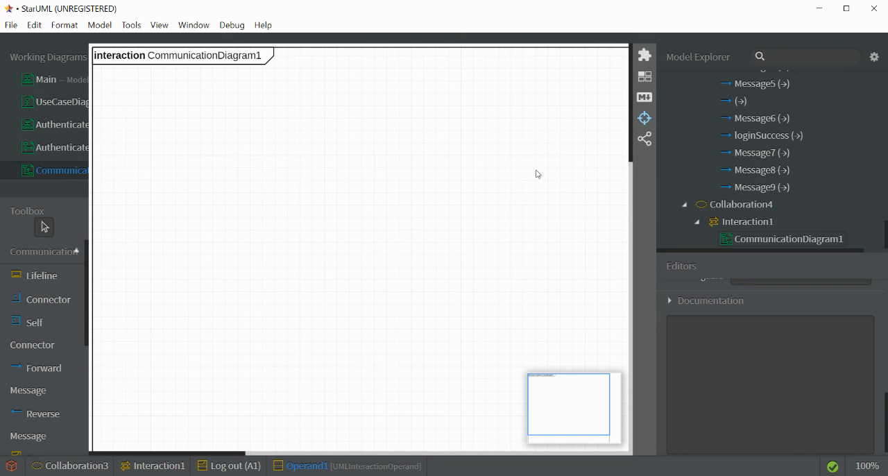
{"action": "scroll", "coordinate": [841, 158], "scroll_direction": "up", "scroll_amount": 15}
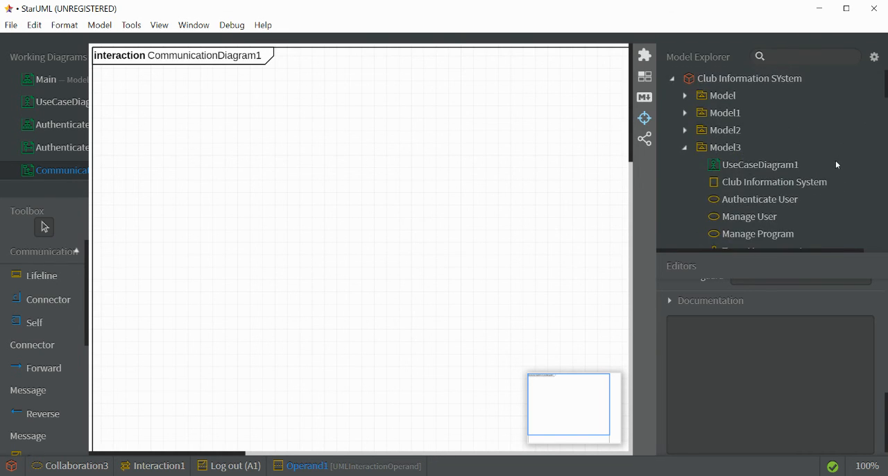
{"action": "scroll", "coordinate": [836, 165], "scroll_direction": "down", "scroll_amount": 10}
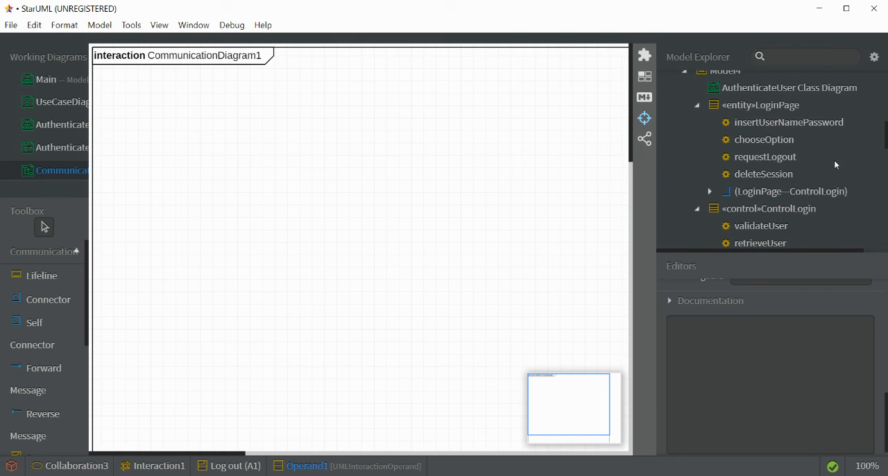
{"action": "scroll", "coordinate": [836, 165], "scroll_direction": "down", "scroll_amount": 5}
{"action": "scroll", "coordinate": [836, 165], "scroll_direction": "up", "scroll_amount": 5}
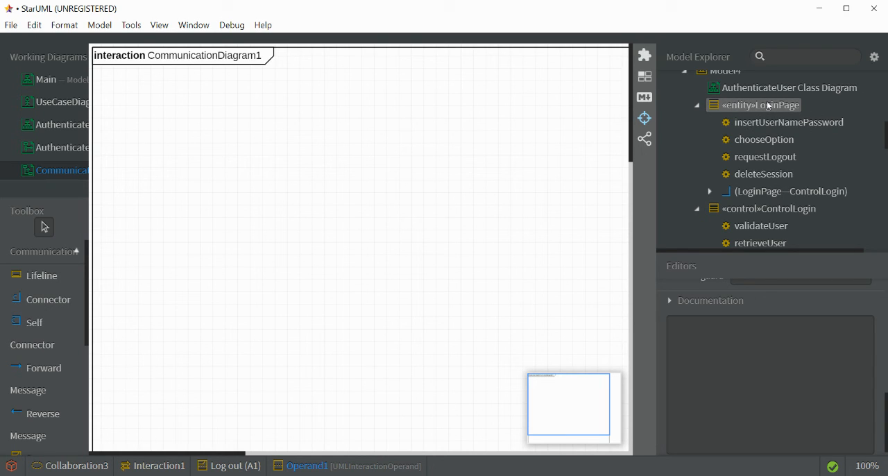
{"action": "left_click", "coordinate": [247, 56]}
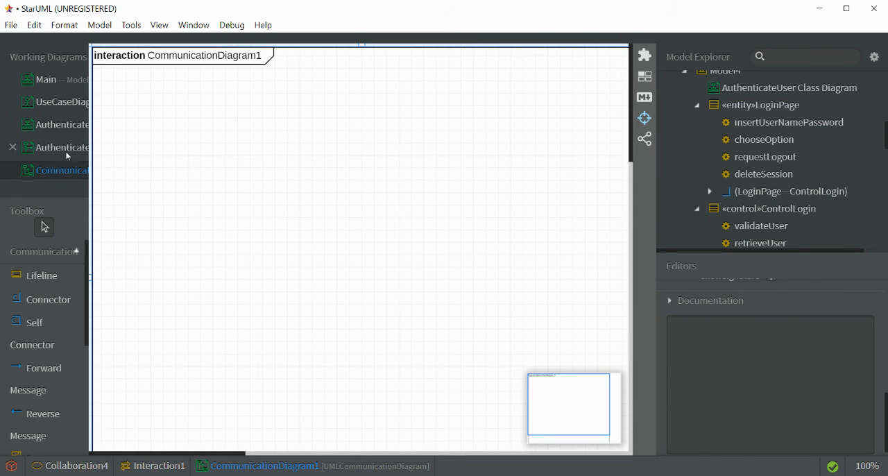
{"action": "right_click", "coordinate": [68, 177]}
{"action": "left_click", "coordinate": [103, 243]}
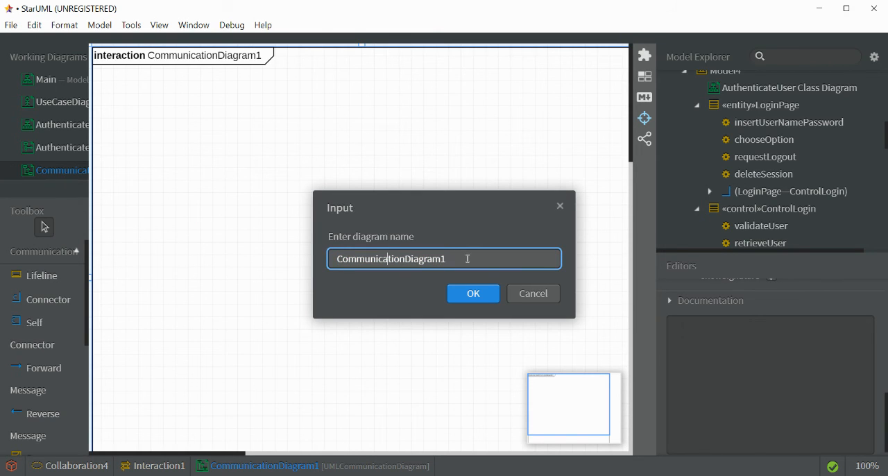
{"action": "type", "text": "Authent"}
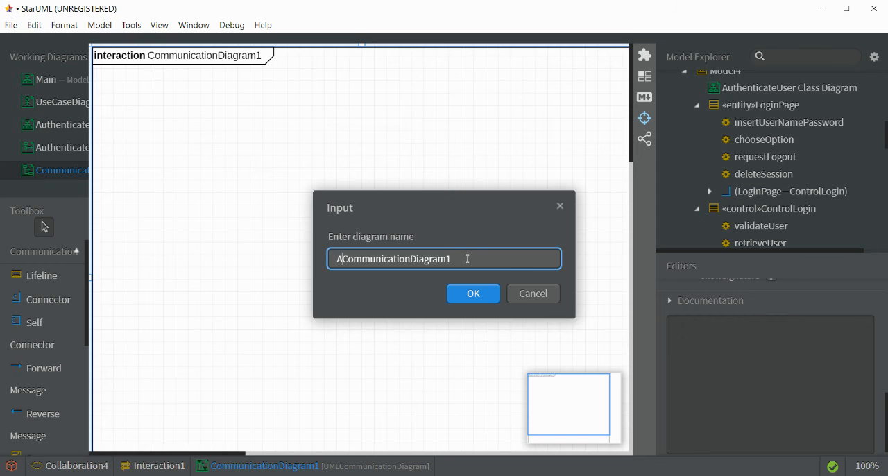
{"action": "type", "text": "icate USer"}
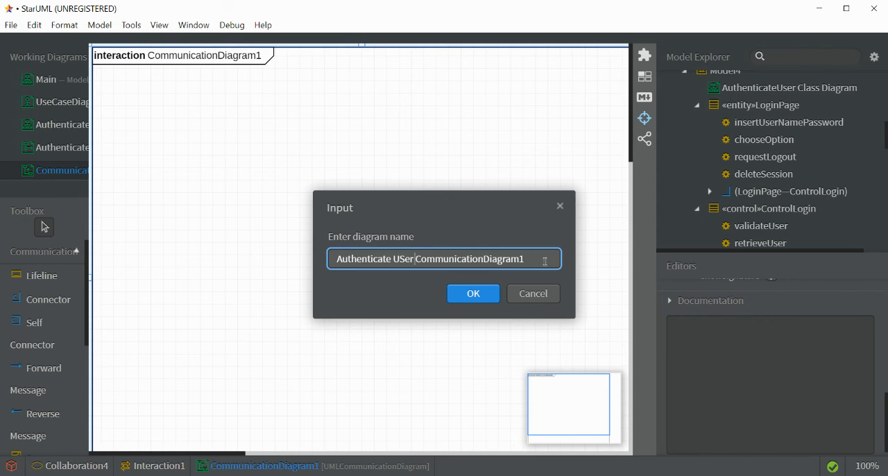
{"action": "key", "text": "BackSpace"}
{"action": "left_click", "coordinate": [484, 298]}
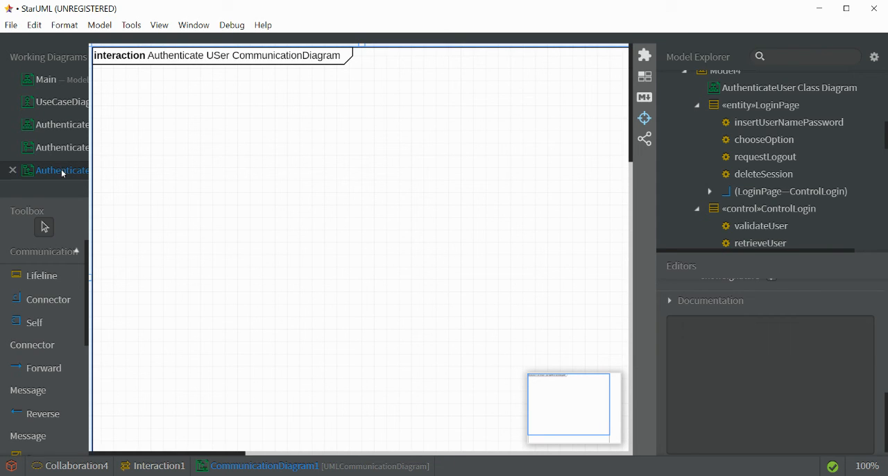
- Add lifelines for the existing LoginPage and ControlLogin classes to the communication diagram
{"action": "left_click_drag", "start_coordinate": [736, 105], "coordinate": [293, 169]}
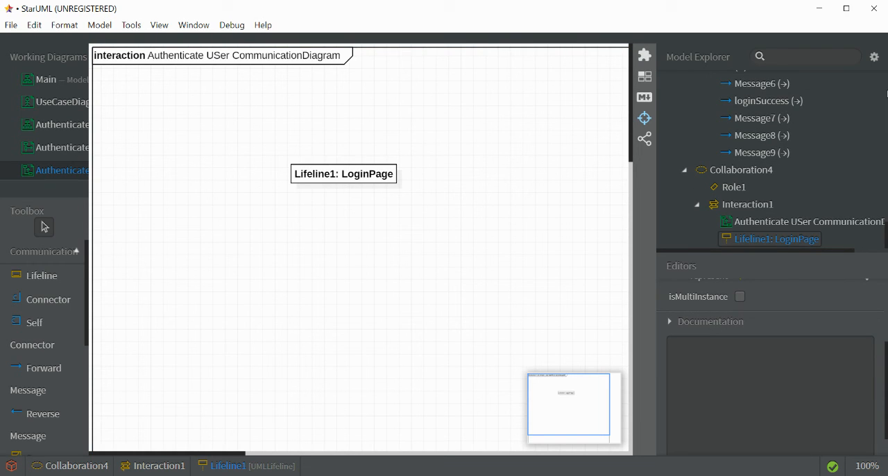
{"action": "scroll", "coordinate": [887, 98], "scroll_direction": "up", "scroll_amount": 5}
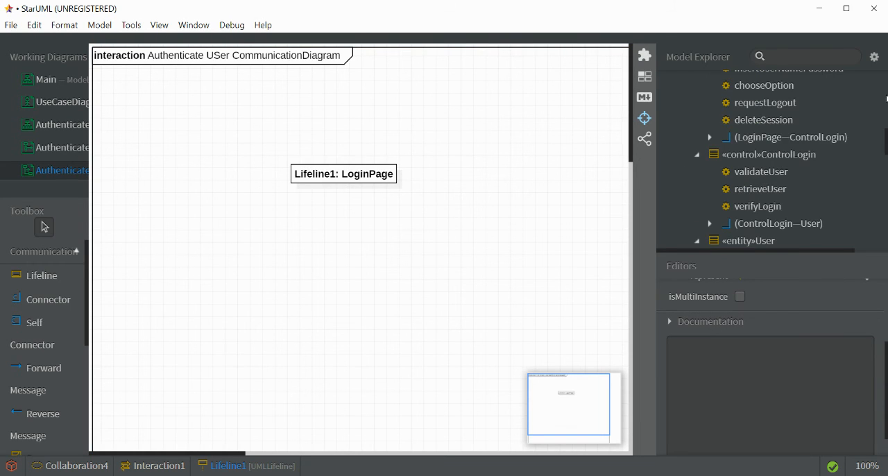
{"action": "left_click_drag", "start_coordinate": [769, 154], "coordinate": [397, 248]}
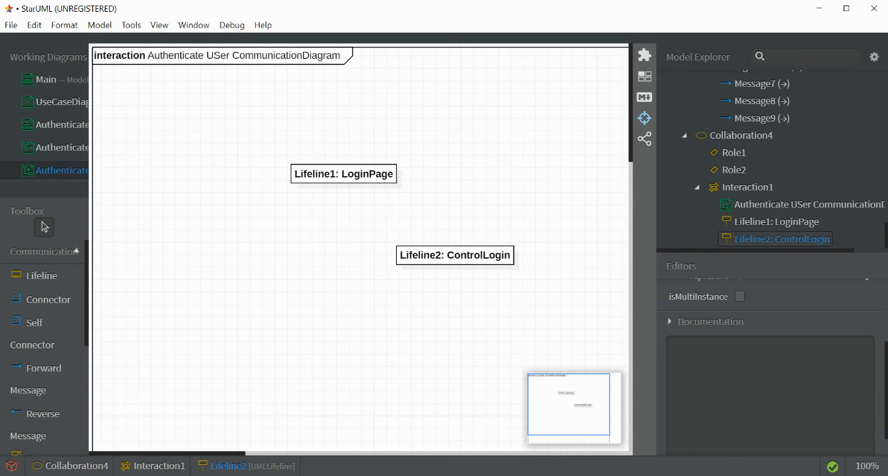
- Add a lifeline for the existing User entity class to the communication diagram
{"action": "scroll", "coordinate": [800, 160], "scroll_direction": "up", "scroll_amount": 3}
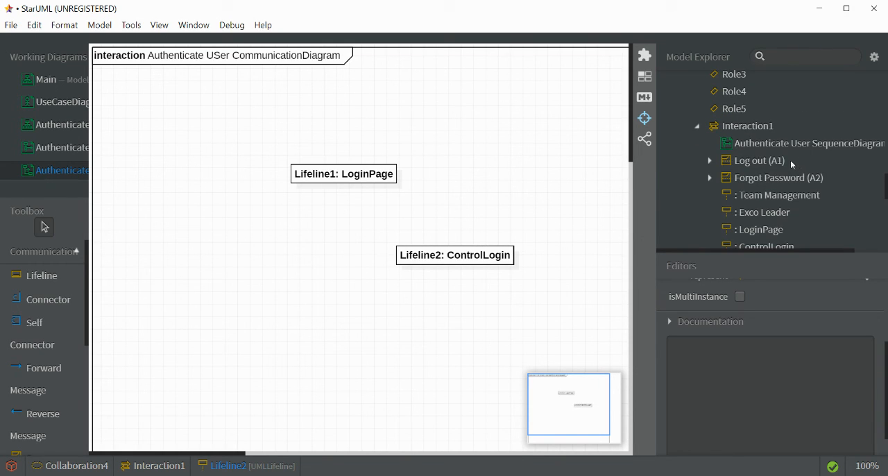
{"action": "scroll", "coordinate": [785, 167], "scroll_direction": "down", "scroll_amount": 3}
{"action": "scroll", "coordinate": [798, 174], "scroll_direction": "up", "scroll_amount": 1}
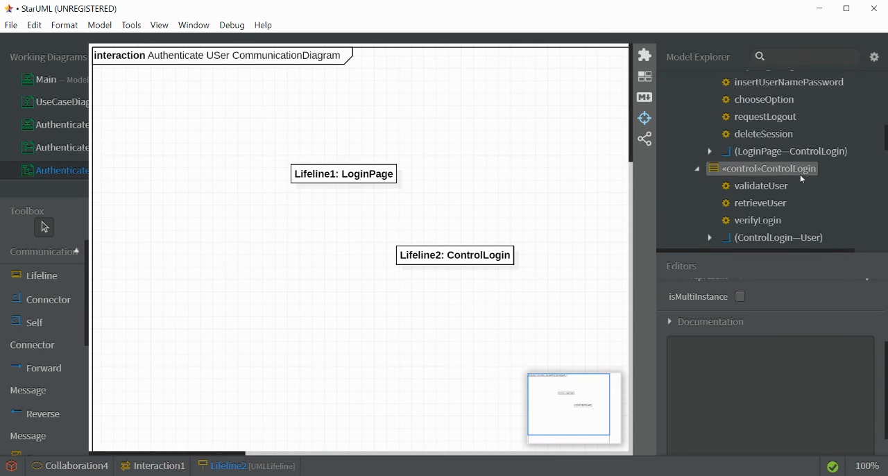
{"action": "scroll", "coordinate": [791, 173], "scroll_direction": "up", "scroll_amount": 5}
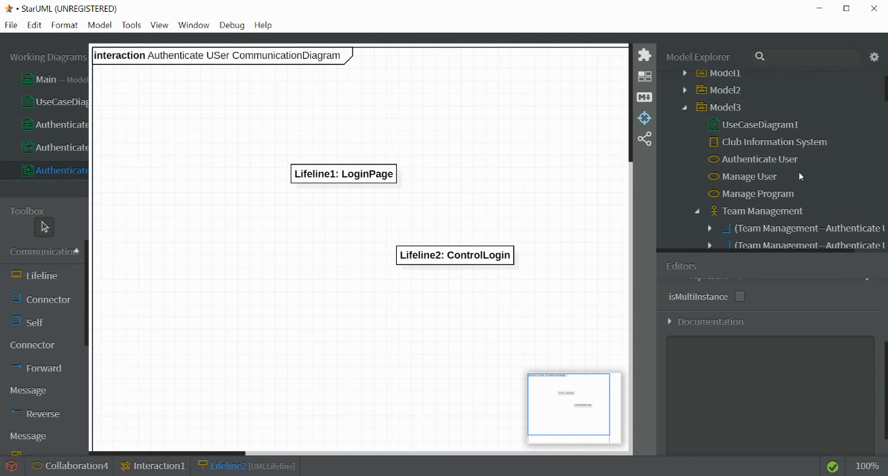
{"action": "scroll", "coordinate": [798, 171], "scroll_direction": "down", "scroll_amount": 5}
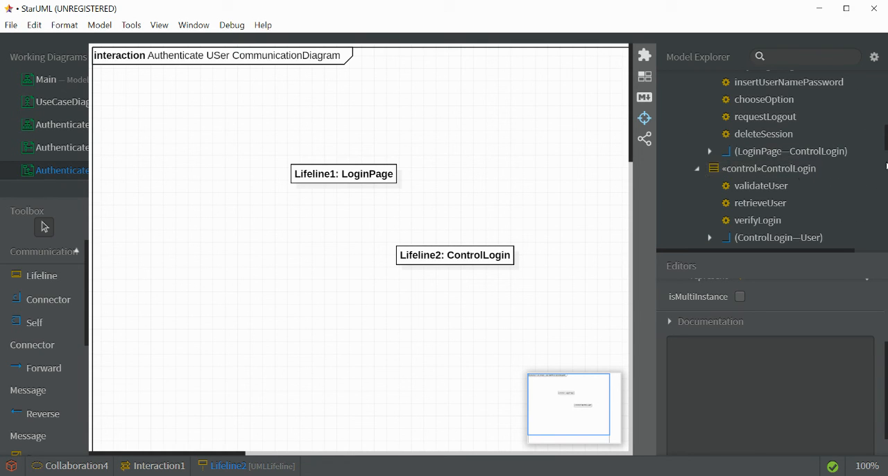
{"action": "scroll", "coordinate": [771, 159], "scroll_direction": "up", "scroll_amount": 5}
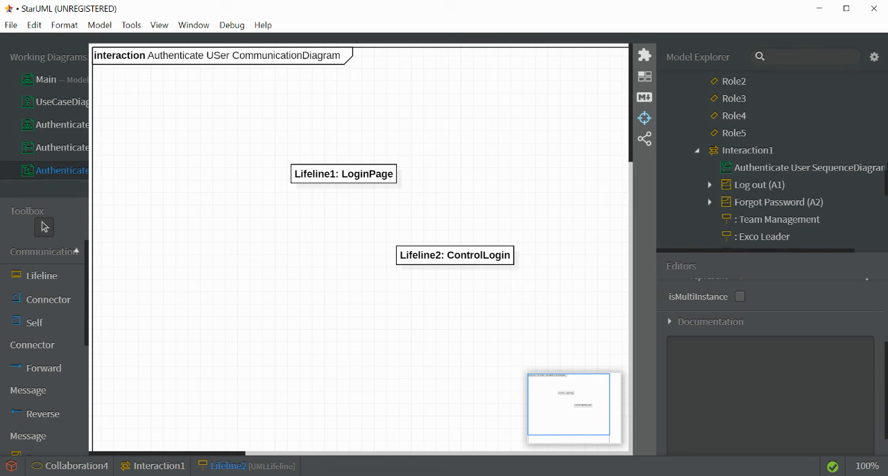
{"action": "left_click_drag", "start_coordinate": [886, 182], "coordinate": [886, 86]}
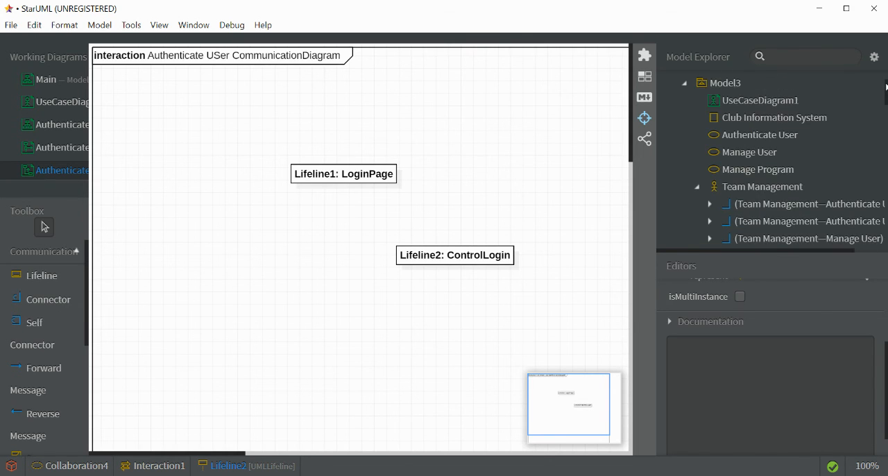
{"action": "scroll", "coordinate": [818, 135], "scroll_direction": "down", "scroll_amount": 5}
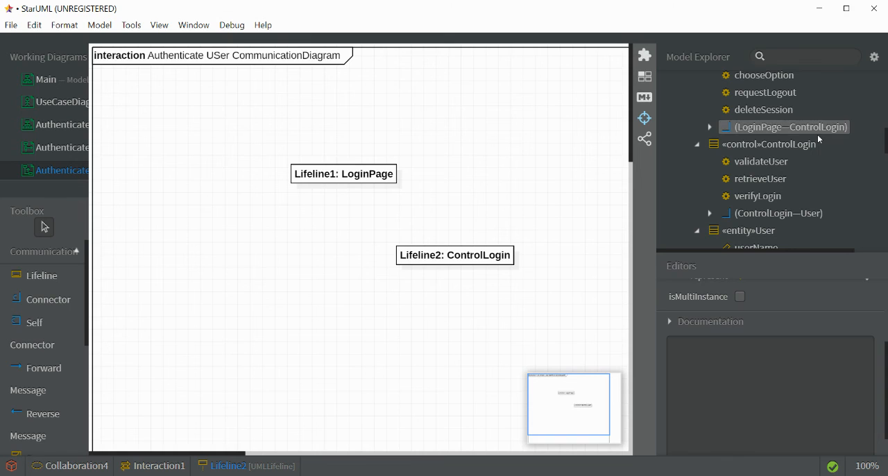
{"action": "left_click_drag", "start_coordinate": [750, 236], "coordinate": [235, 265]}
- Arrange the lifelines with LoginPage near the diagram's upper-left corner, ControlLogin to its right and User below ControlLogin
{"action": "left_click_drag", "start_coordinate": [325, 174], "coordinate": [203, 109]}
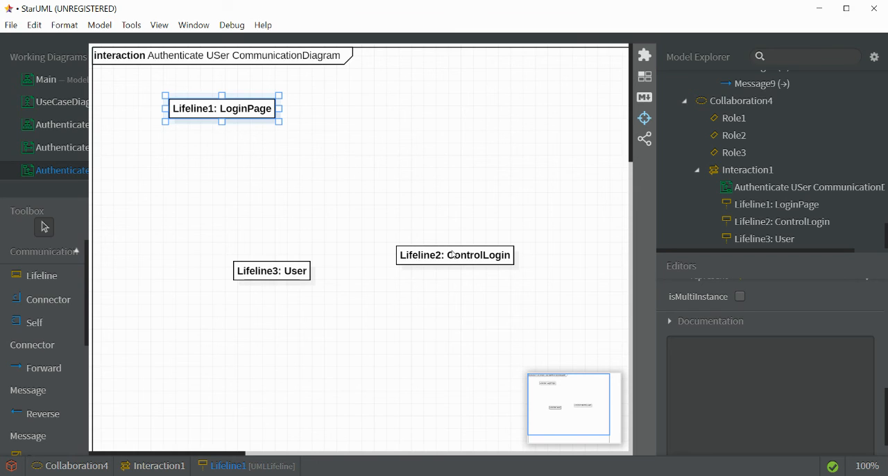
{"action": "left_click_drag", "start_coordinate": [455, 255], "coordinate": [408, 134]}
{"action": "left_click_drag", "start_coordinate": [283, 271], "coordinate": [432, 205]}
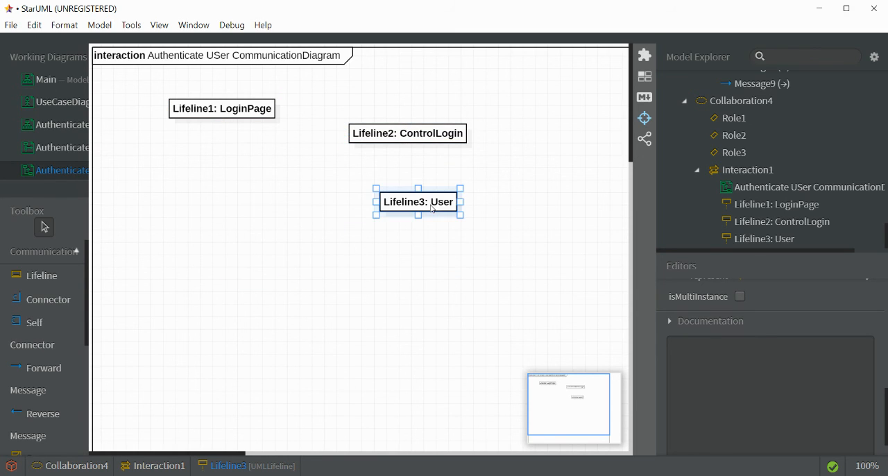
- Clear the LoginPage lifeline's instance name so that only its class label remains
{"action": "left_click", "coordinate": [270, 111]}
{"action": "double_click", "coordinate": [257, 118]}
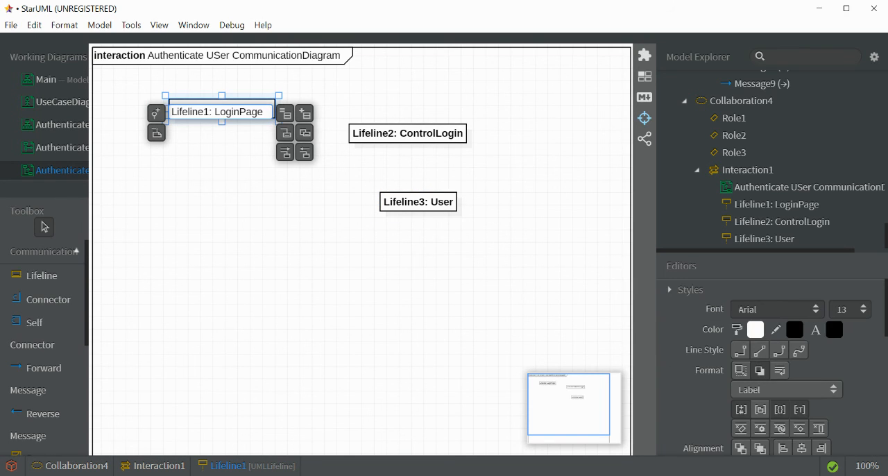
{"action": "scroll", "coordinate": [809, 380], "scroll_direction": "down", "scroll_amount": 4}
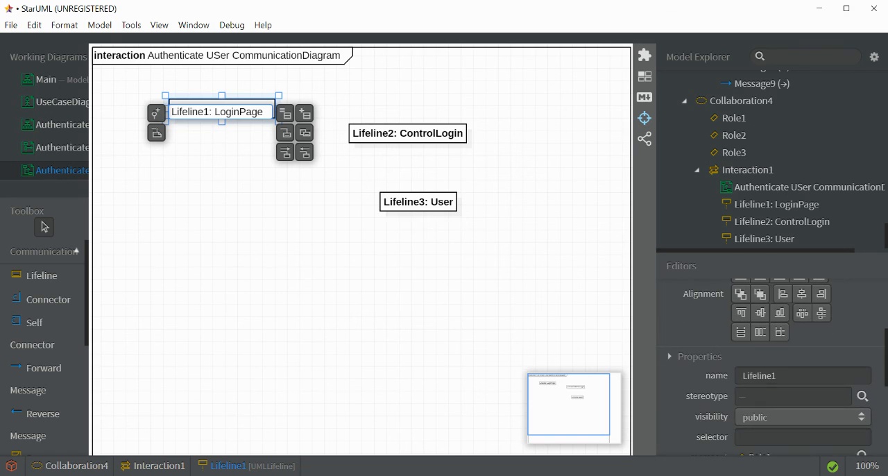
{"action": "left_click", "coordinate": [810, 376]}
{"action": "key", "text": "BackSpace"}
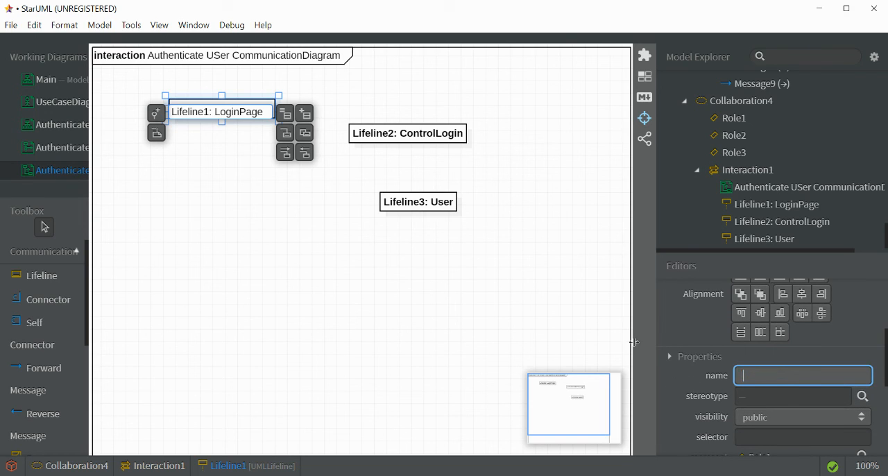
- Clear the instance names of the ControlLogin and User lifelines, leaving only their class labels
{"action": "left_click", "coordinate": [428, 142]}
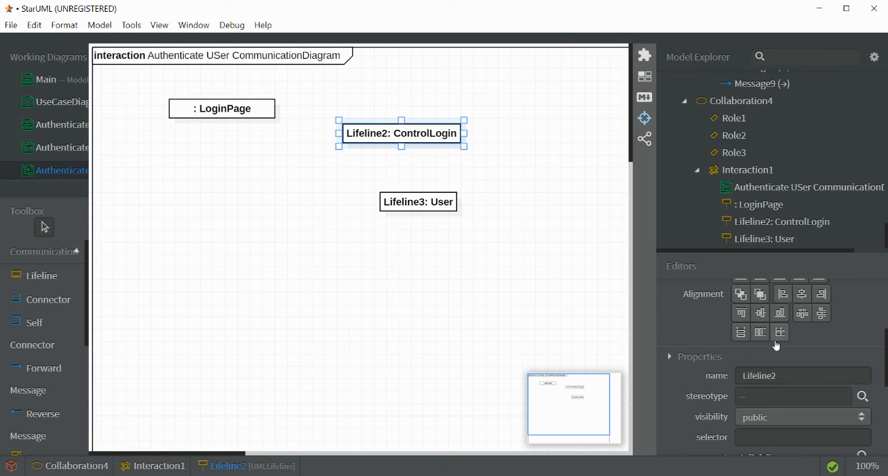
{"action": "left_click", "coordinate": [799, 371]}
{"action": "key", "text": "BackSpace"}
{"action": "left_click", "coordinate": [430, 215]}
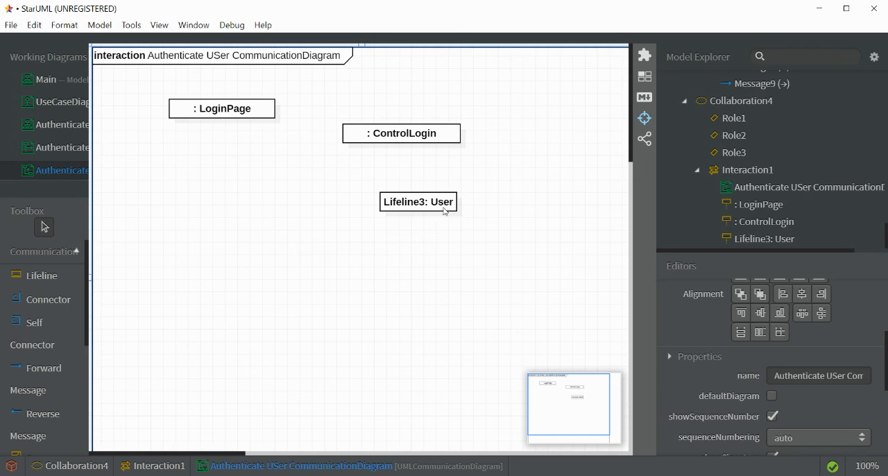
{"action": "left_click", "coordinate": [448, 207]}
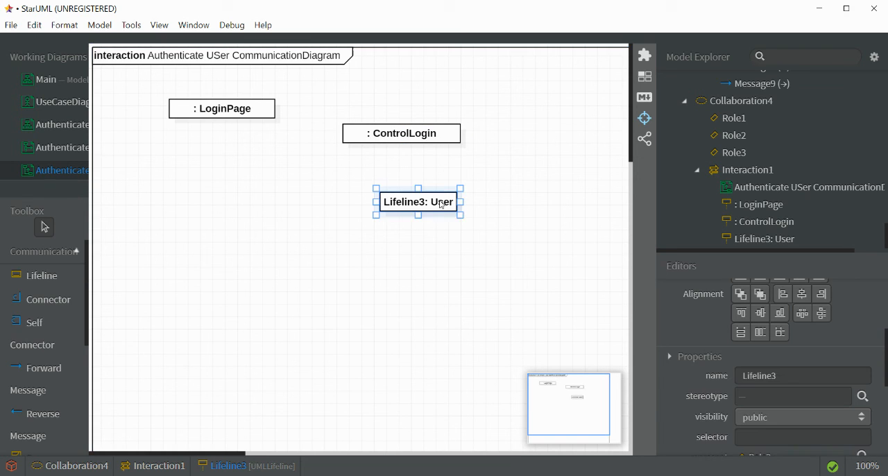
{"action": "left_click", "coordinate": [781, 375]}
{"action": "key", "text": "BackSpace"}
{"action": "left_click", "coordinate": [378, 234]}
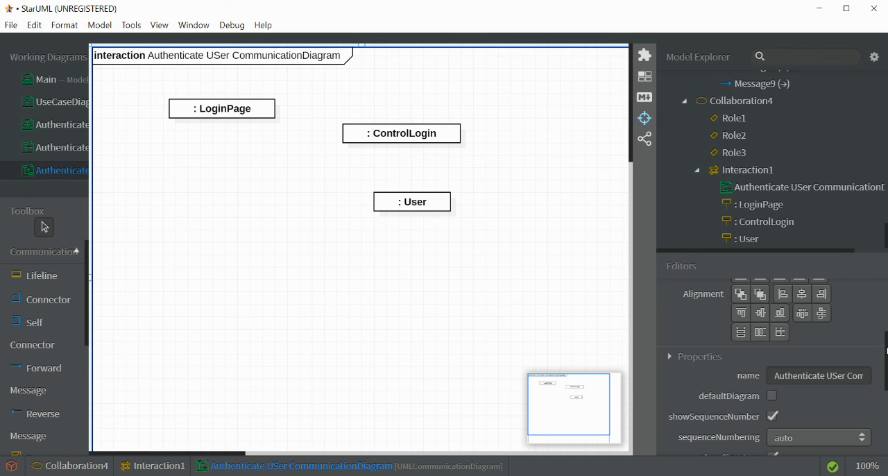
- Add the Team Management actor from the use case model as a lifeline below LoginPage
{"action": "scroll", "coordinate": [887, 351], "scroll_direction": "up", "scroll_amount": 2}
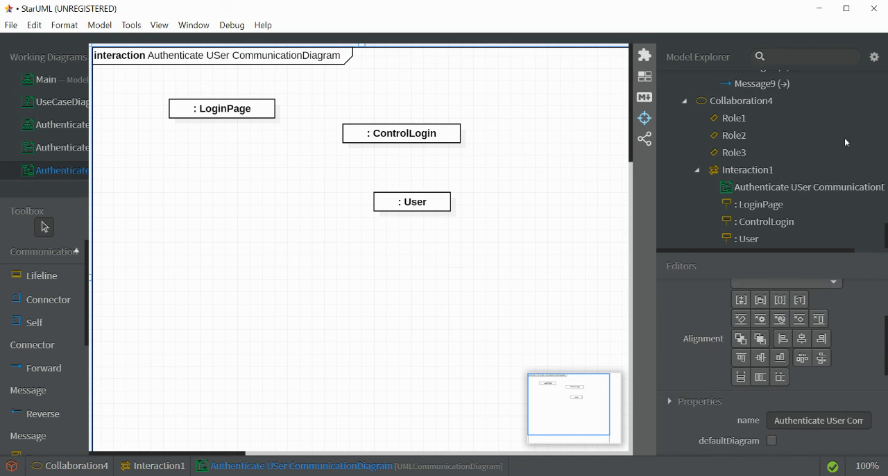
{"action": "scroll", "coordinate": [844, 138], "scroll_direction": "up", "scroll_amount": 4}
{"action": "scroll", "coordinate": [844, 139], "scroll_direction": "up", "scroll_amount": 5}
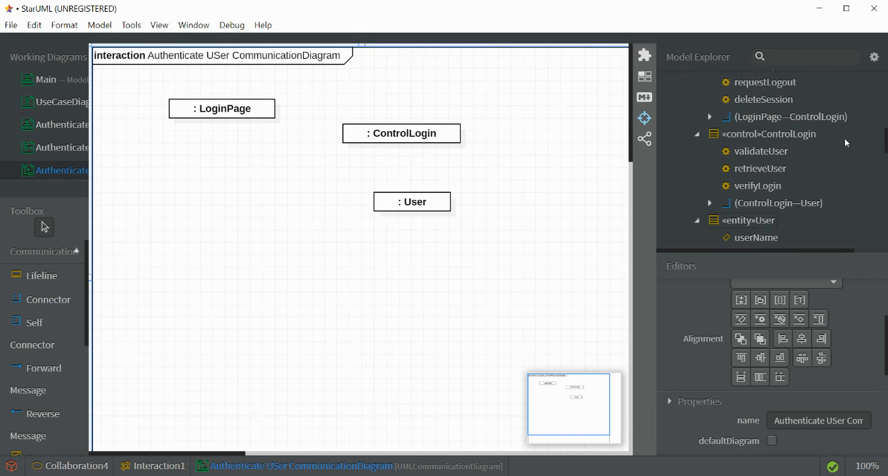
{"action": "scroll", "coordinate": [844, 138], "scroll_direction": "up", "scroll_amount": 5}
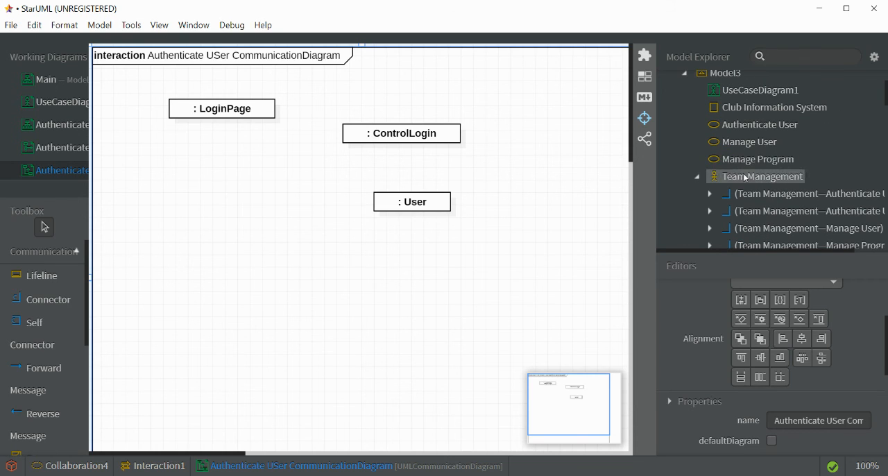
{"action": "left_click_drag", "start_coordinate": [756, 177], "coordinate": [136, 203]}
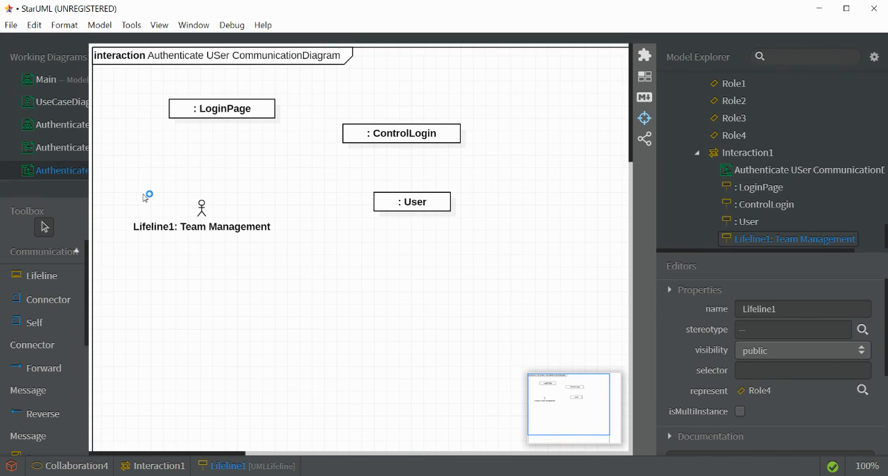
- Clear the Team Management lifeline's instance name, leaving only its label, and move the lifeline up closer to LoginPage
{"action": "left_click", "coordinate": [205, 227]}
{"action": "scroll", "coordinate": [825, 402], "scroll_direction": "down", "scroll_amount": 5}
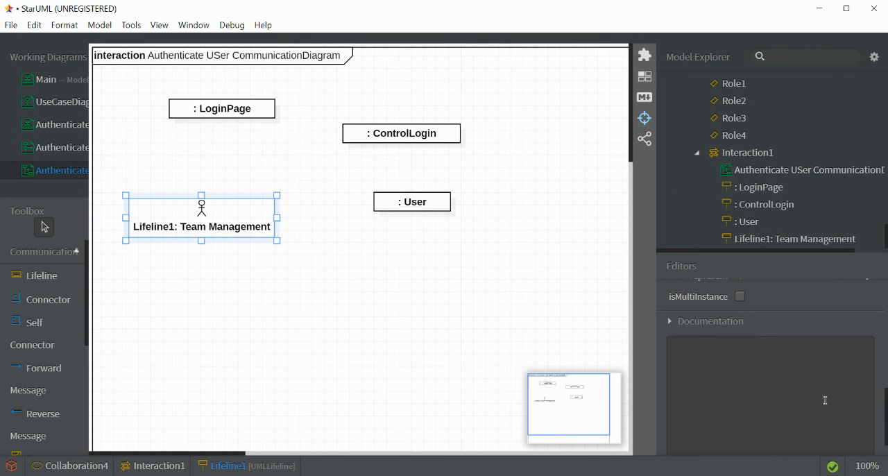
{"action": "scroll", "coordinate": [826, 383], "scroll_direction": "up", "scroll_amount": 5}
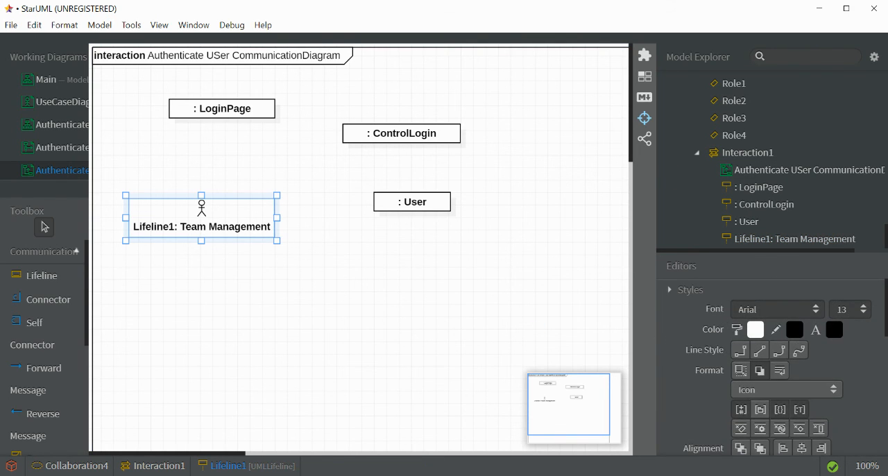
{"action": "scroll", "coordinate": [798, 375], "scroll_direction": "down", "scroll_amount": 5}
{"action": "double_click", "coordinate": [784, 375]}
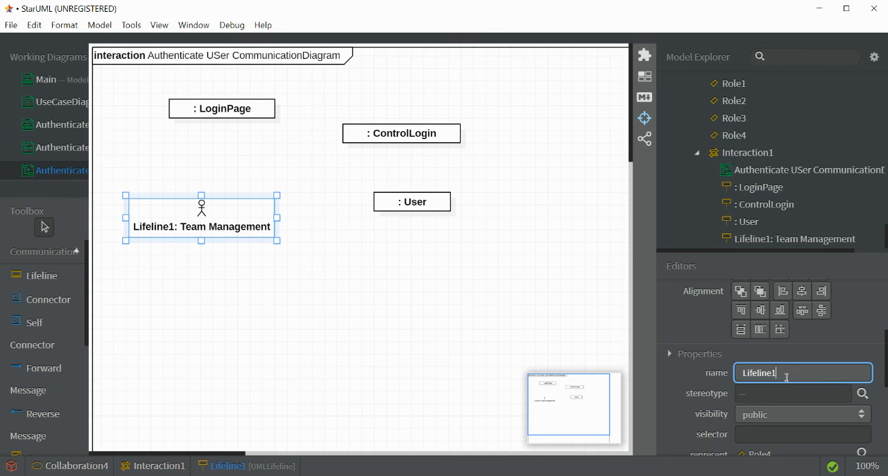
{"action": "key", "text": "BackSpace"}
{"action": "left_click", "coordinate": [375, 276]}
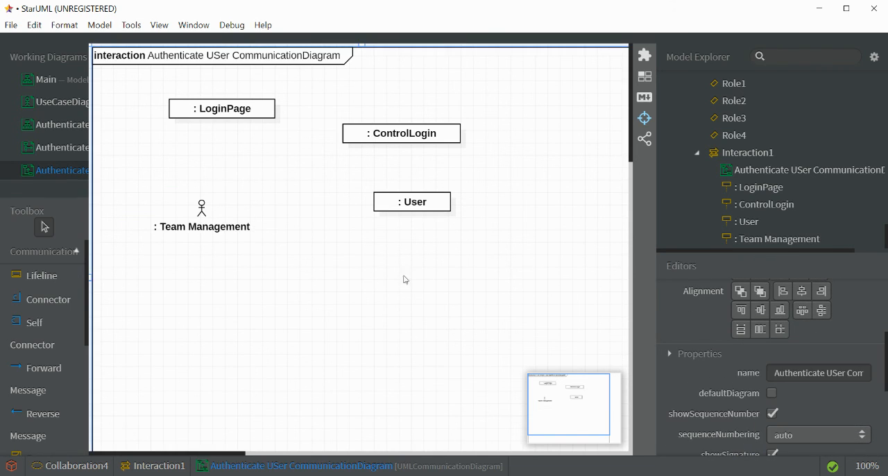
{"action": "left_click_drag", "start_coordinate": [199, 213], "coordinate": [176, 177]}
- Delete the Exco Leader lifeline from the Authenticate User sequence diagram
{"action": "left_click", "coordinate": [72, 152]}
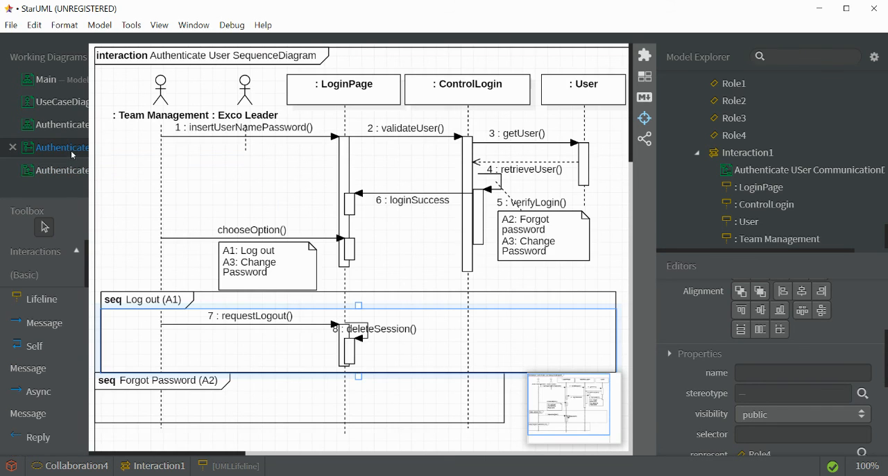
{"action": "left_click", "coordinate": [246, 92]}
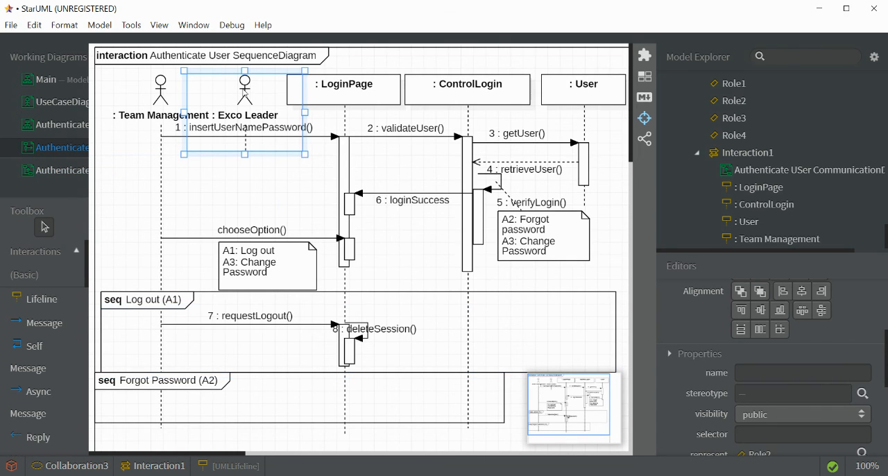
{"action": "key", "text": "Delete"}
{"action": "left_click", "coordinate": [475, 289]}
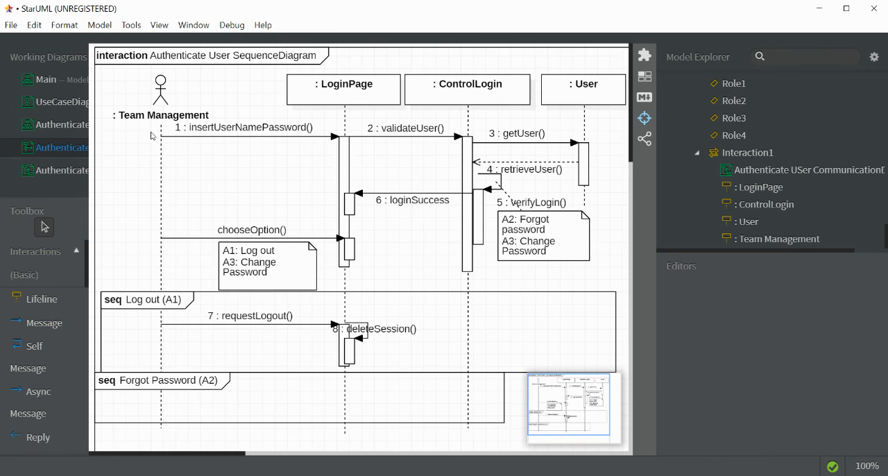
- Shift the ControlLogin and LoginPage lifelines slightly to the right in the Authenticate User communication diagram
{"action": "left_click", "coordinate": [61, 174]}
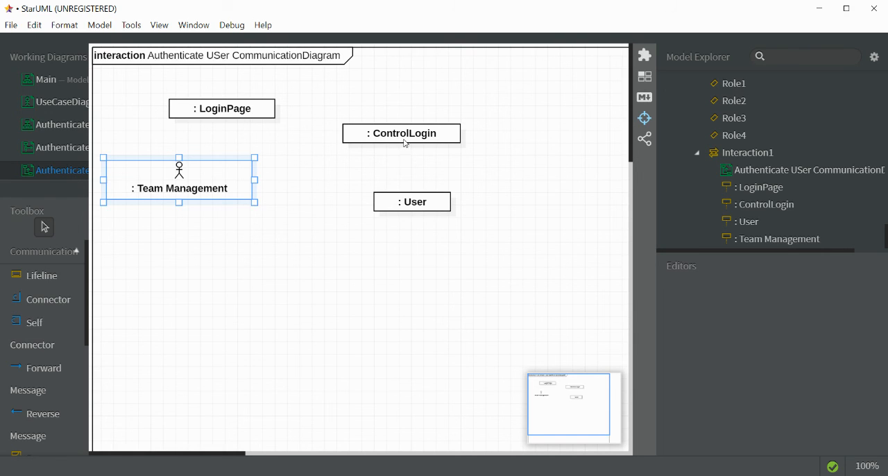
{"action": "left_click_drag", "start_coordinate": [405, 143], "coordinate": [431, 143]}
{"action": "double_click", "coordinate": [267, 115]}
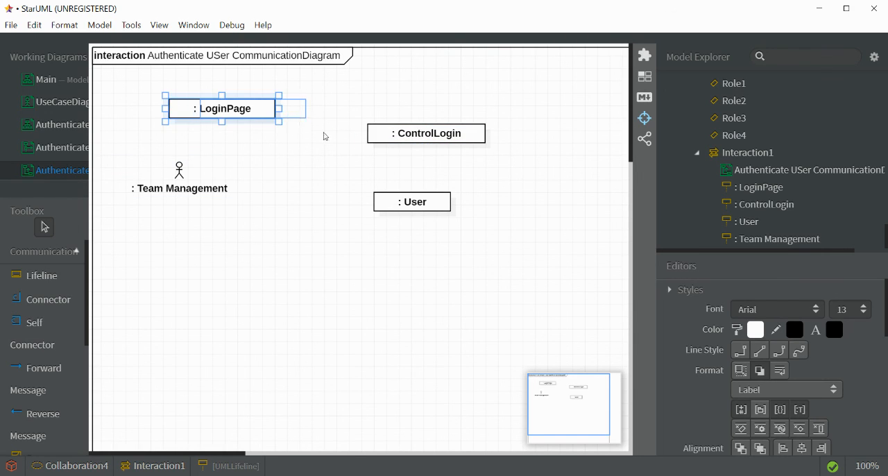
{"action": "left_click_drag", "start_coordinate": [267, 115], "coordinate": [299, 115]}
{"action": "left_click", "coordinate": [394, 207]}
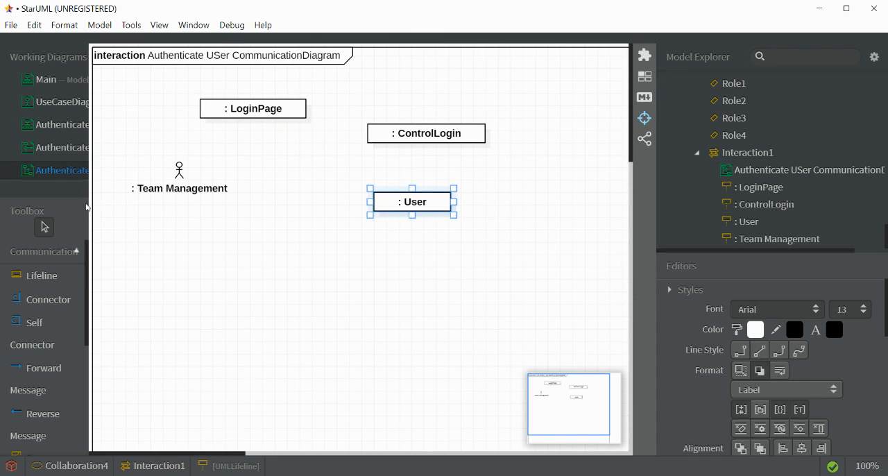
- Add a forward message from Team Management to LoginPage in the communication diagram, using LoginPage's insertUserNamePassword operation as its signature
{"action": "left_click", "coordinate": [58, 148]}
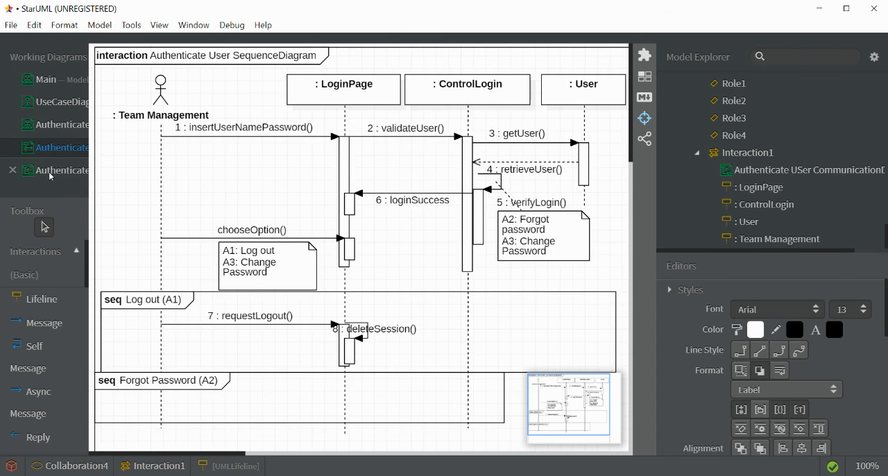
{"action": "left_click", "coordinate": [50, 170]}
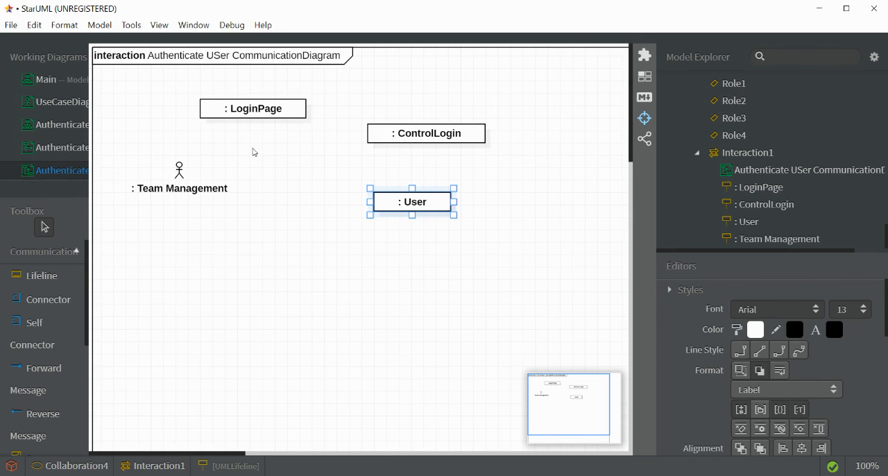
{"action": "left_click", "coordinate": [43, 373]}
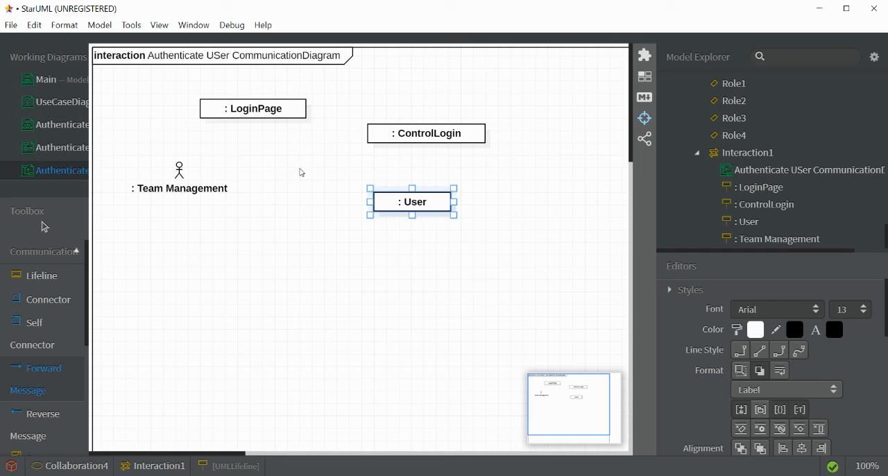
{"action": "left_click_drag", "start_coordinate": [187, 167], "coordinate": [229, 113]}
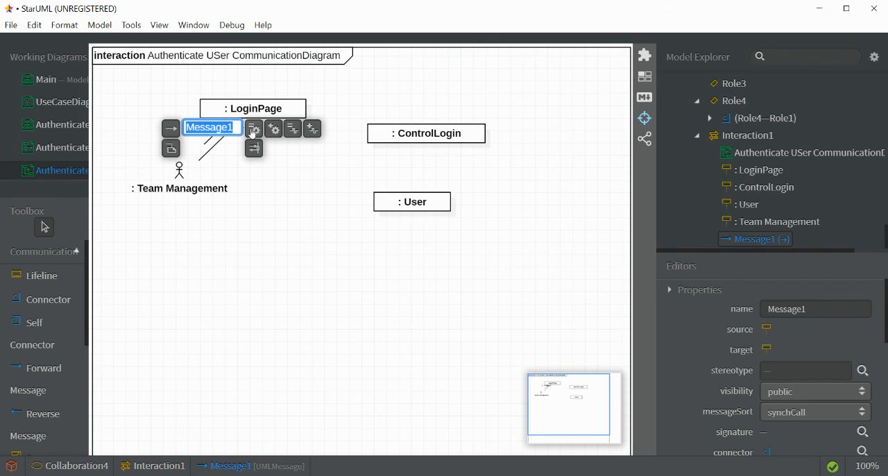
{"action": "left_click", "coordinate": [253, 130]}
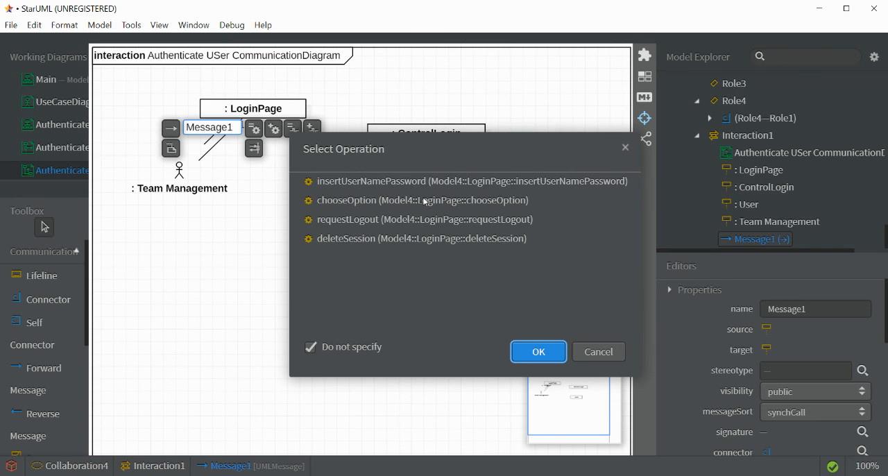
{"action": "left_click", "coordinate": [389, 182]}
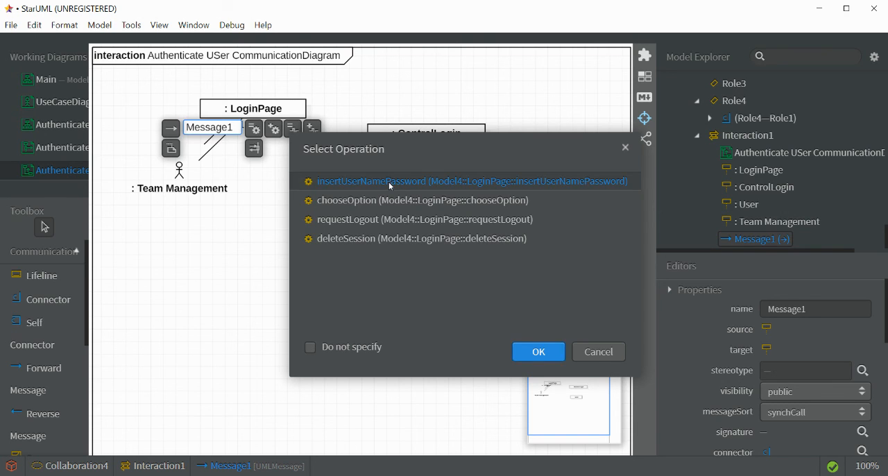
{"action": "left_click", "coordinate": [531, 352]}
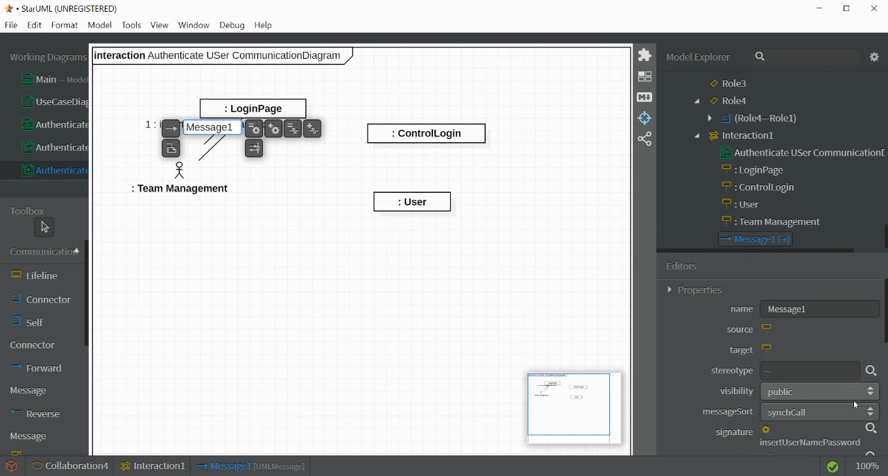
{"action": "left_click", "coordinate": [506, 264]}
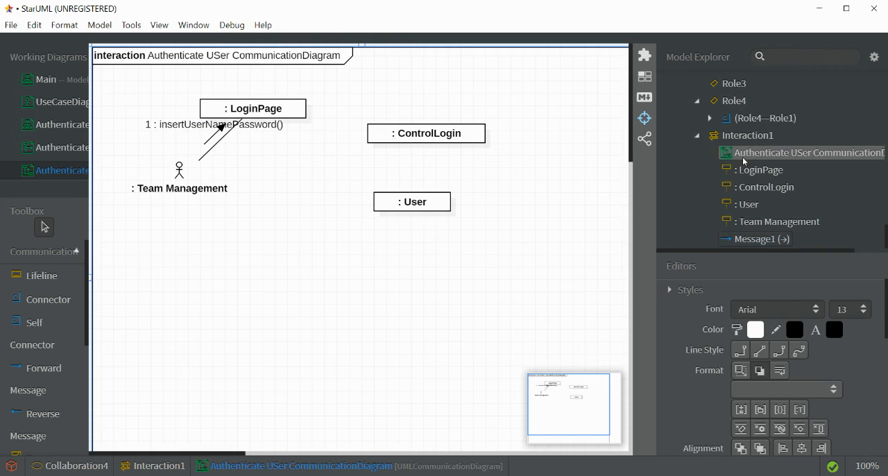
- Rename the interaction that contains the communication diagram as Authenticate User
{"action": "left_click", "coordinate": [747, 135]}
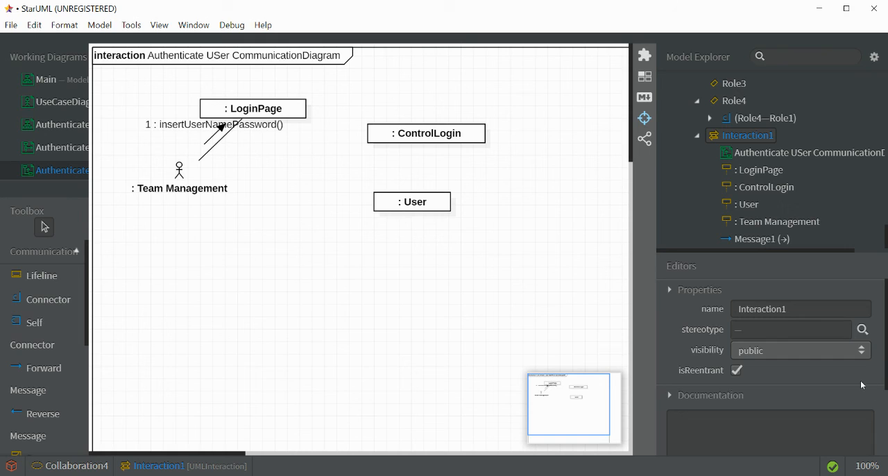
{"action": "left_click_drag", "start_coordinate": [801, 311], "coordinate": [735, 314]}
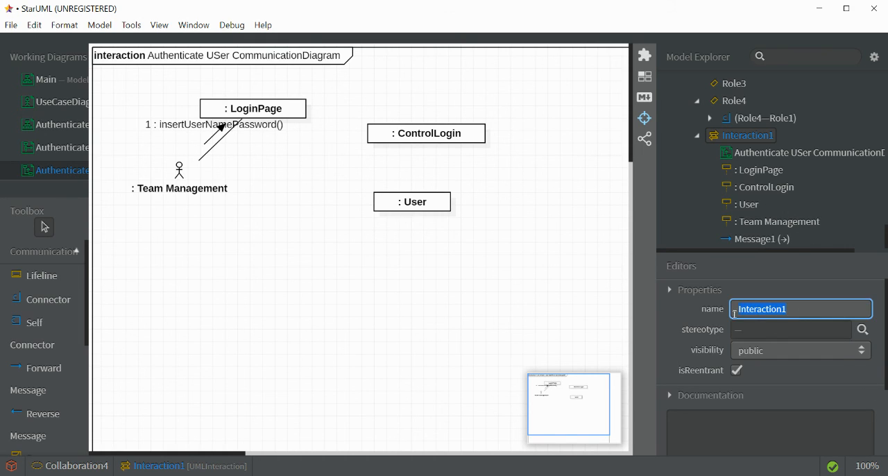
{"action": "key", "text": "BackSpace"}
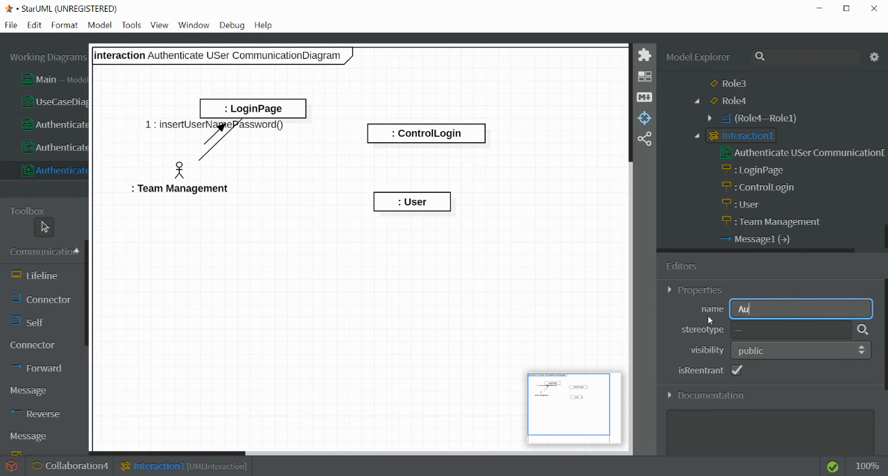
{"action": "type", "text": "Authenticate User"}
{"action": "key", "text": "Return"}
- Set the communication diagram's sequence numbering to custom
{"action": "left_click", "coordinate": [452, 276]}
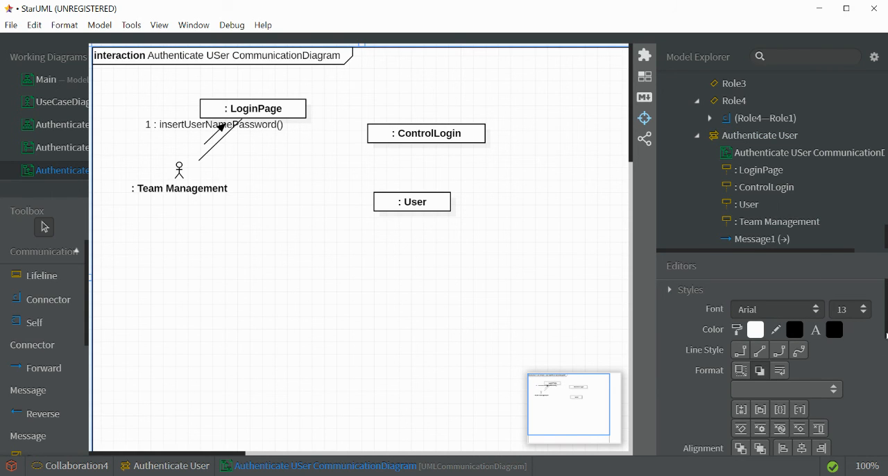
{"action": "left_click_drag", "start_coordinate": [886, 336], "coordinate": [885, 408]}
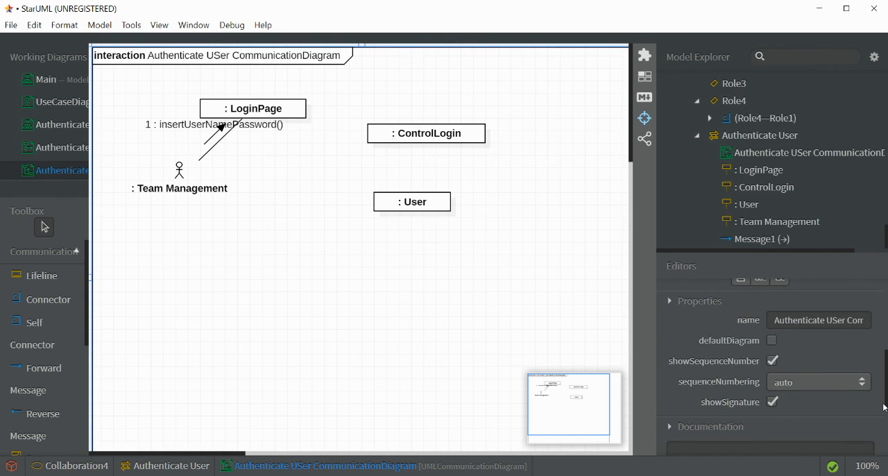
{"action": "left_click", "coordinate": [812, 388]}
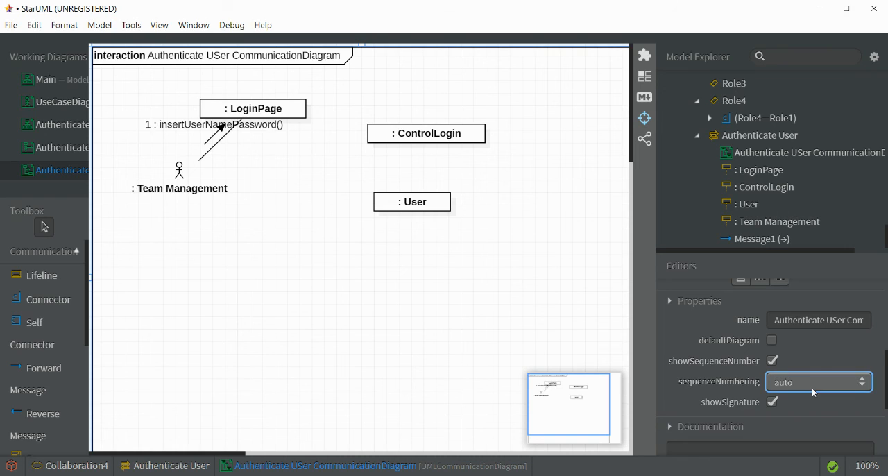
{"action": "left_click", "coordinate": [809, 405]}
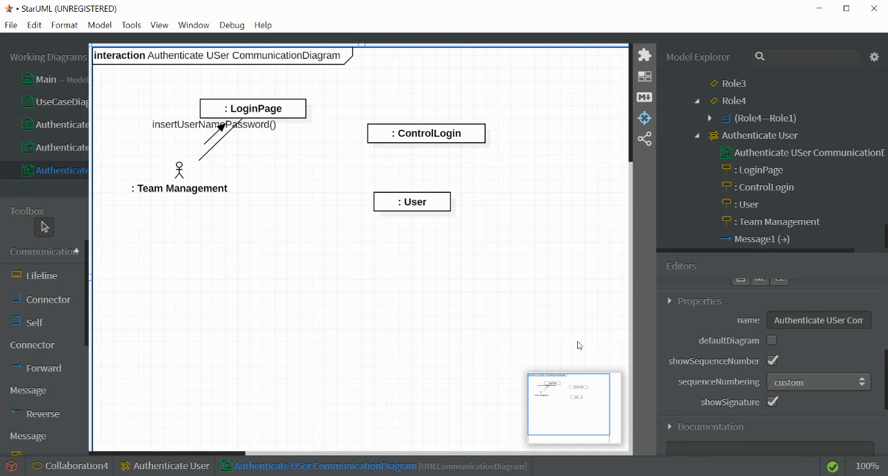
- Give the insertUserNamePassword() message the sequence number 1
{"action": "left_click", "coordinate": [227, 125]}
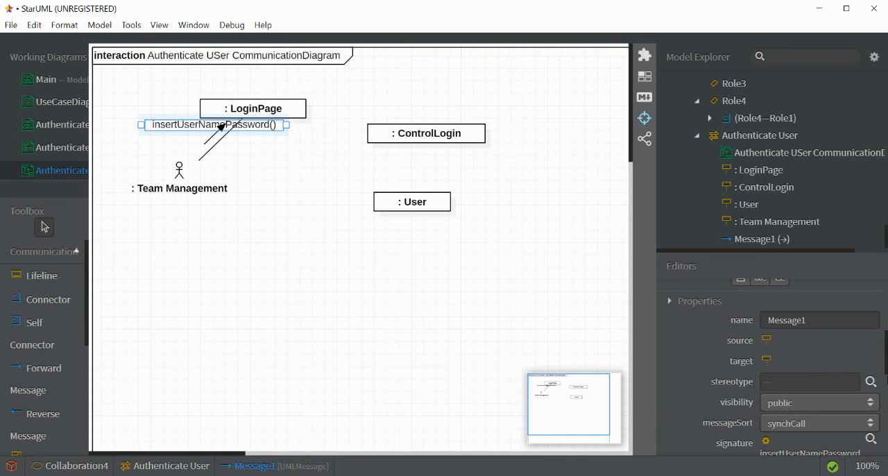
{"action": "scroll", "coordinate": [791, 375], "scroll_direction": "down", "scroll_amount": 3}
{"action": "left_click", "coordinate": [791, 403]}
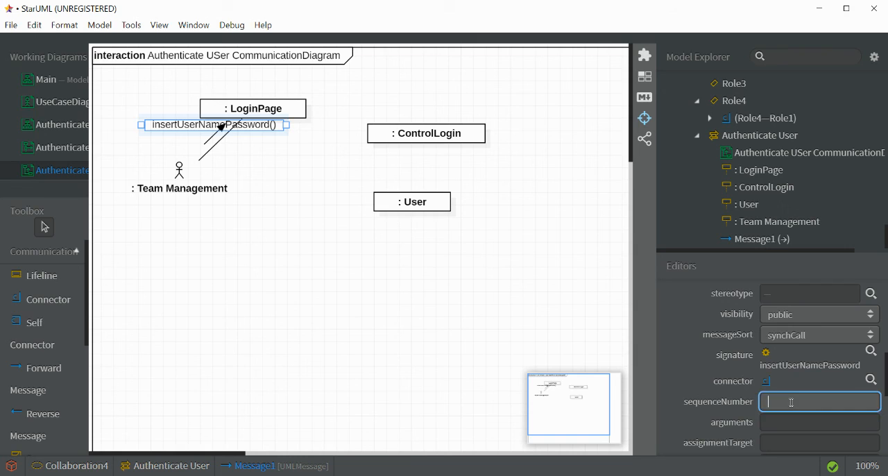
{"action": "type", "text": "1"}
{"action": "left_click", "coordinate": [439, 304]}
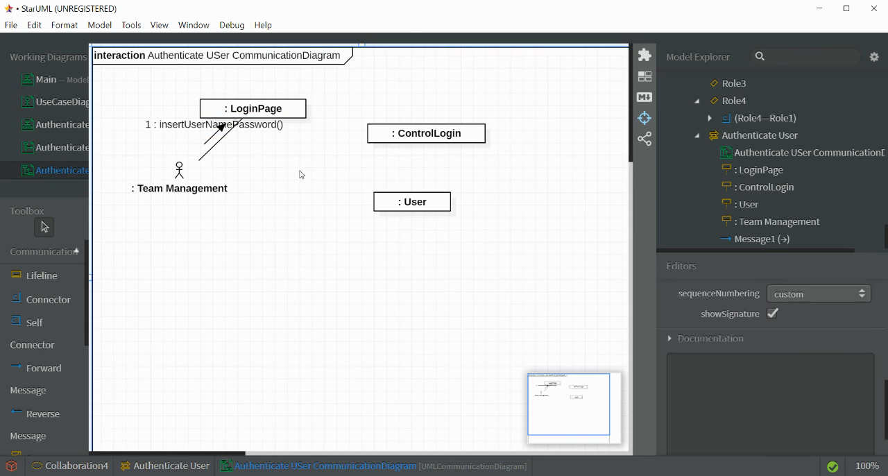
- Add a forward message from LoginPage to ControlLogin with ControlLogin's validateUser operation as its signature
{"action": "left_click", "coordinate": [48, 374]}
{"action": "left_click_drag", "start_coordinate": [275, 99], "coordinate": [415, 134]}
{"action": "left_click", "coordinate": [370, 108]}
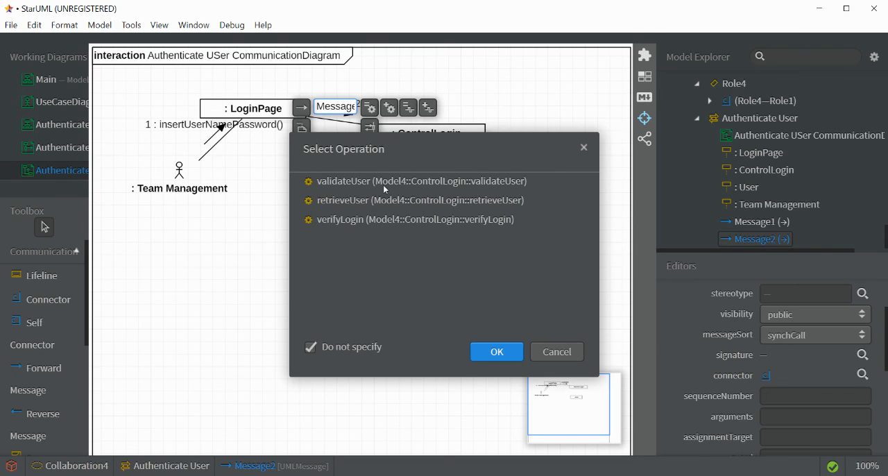
{"action": "left_click", "coordinate": [357, 182]}
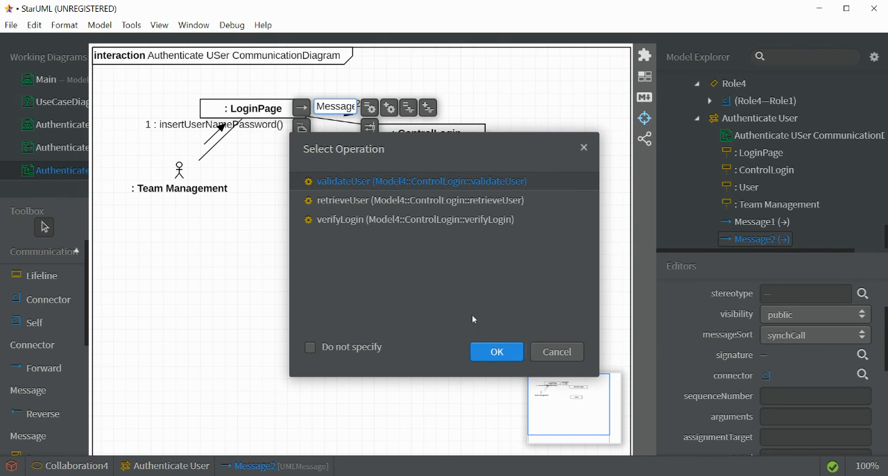
{"action": "left_click", "coordinate": [486, 352]}
{"action": "left_click", "coordinate": [425, 143]}
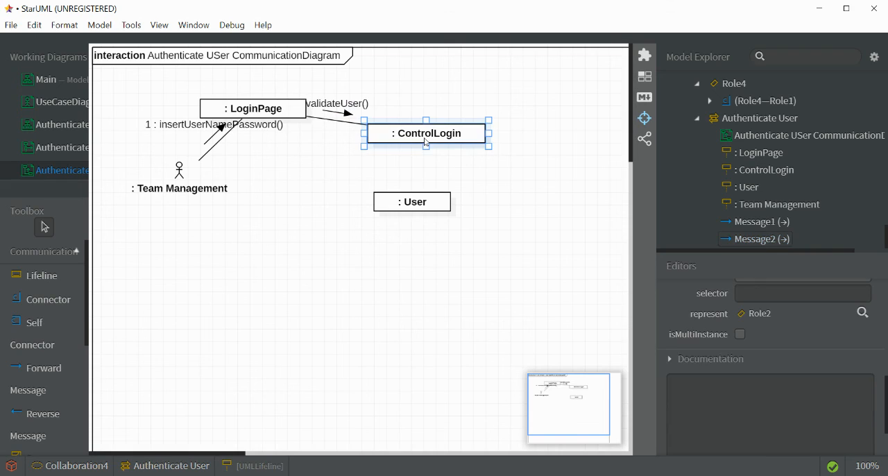
- Add a forward message from ControlLogin to User with User's getUser operation as its signature
{"action": "left_click", "coordinate": [42, 368]}
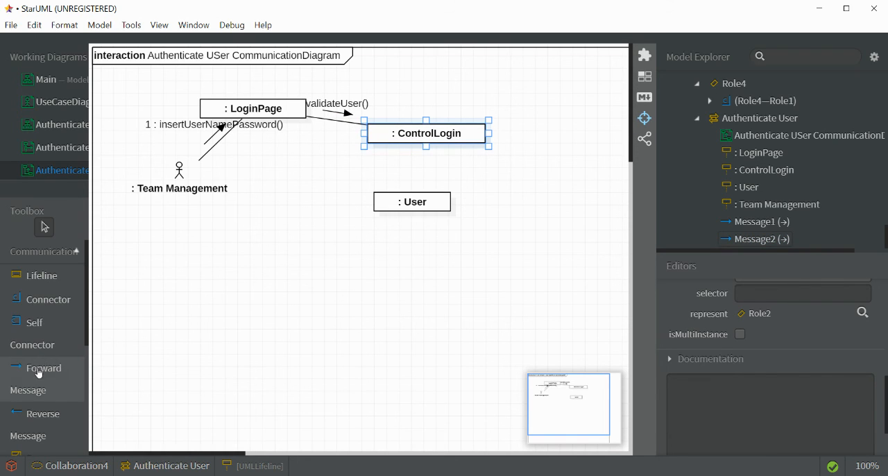
{"action": "left_click_drag", "start_coordinate": [407, 138], "coordinate": [408, 218]}
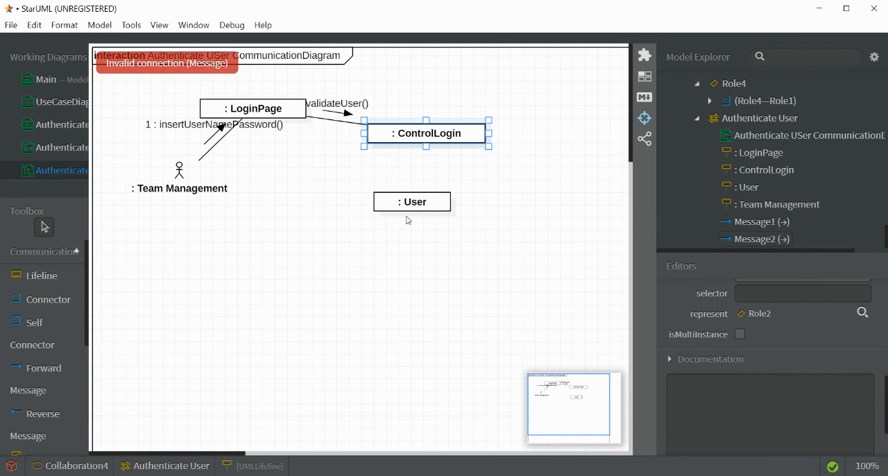
{"action": "left_click", "coordinate": [53, 369]}
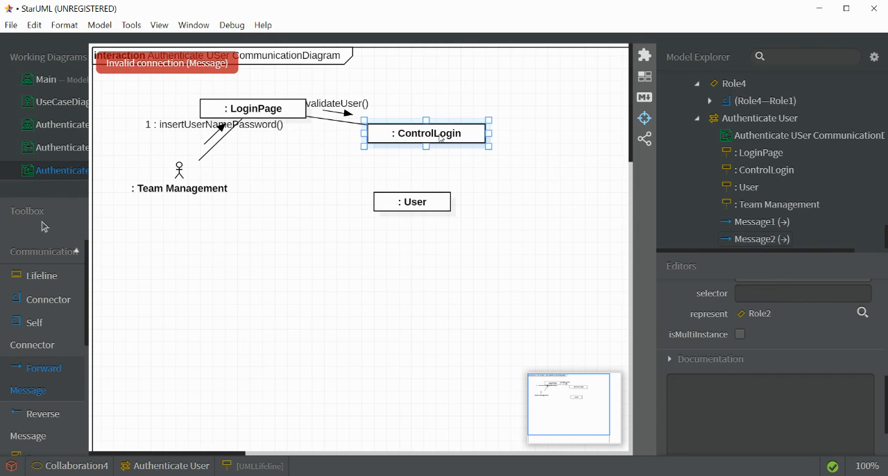
{"action": "left_click_drag", "start_coordinate": [442, 139], "coordinate": [431, 209]}
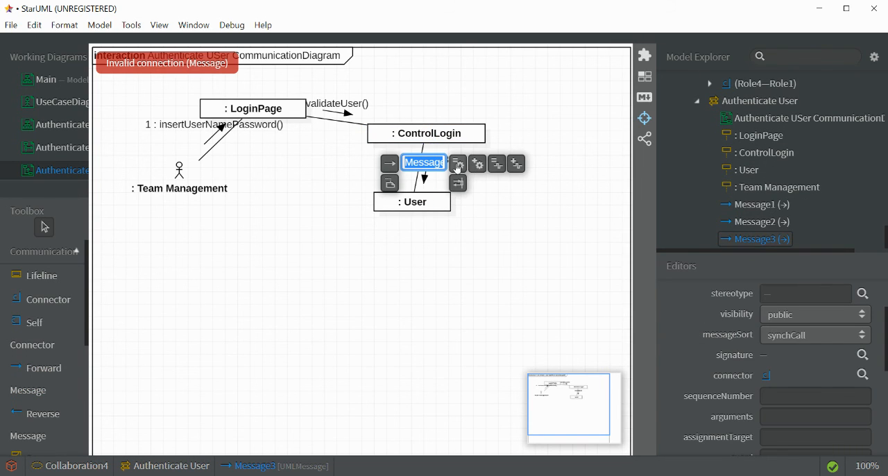
{"action": "left_click", "coordinate": [456, 183]}
{"action": "left_click", "coordinate": [495, 351]}
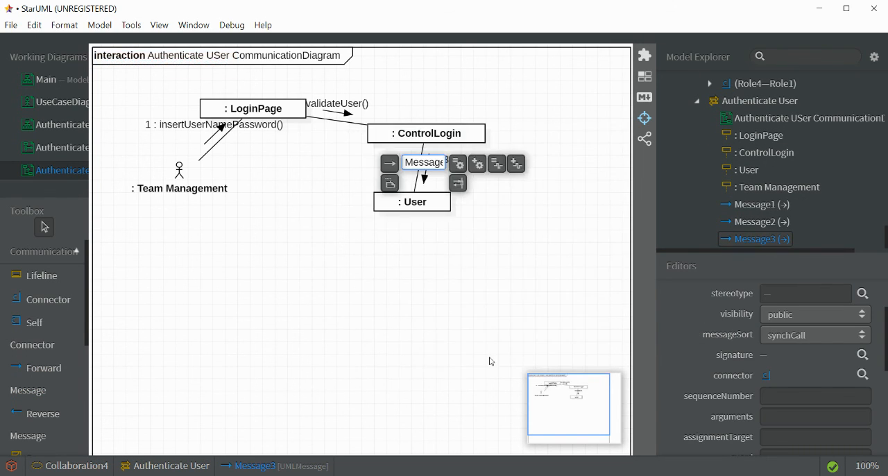
{"action": "left_click", "coordinate": [431, 301]}
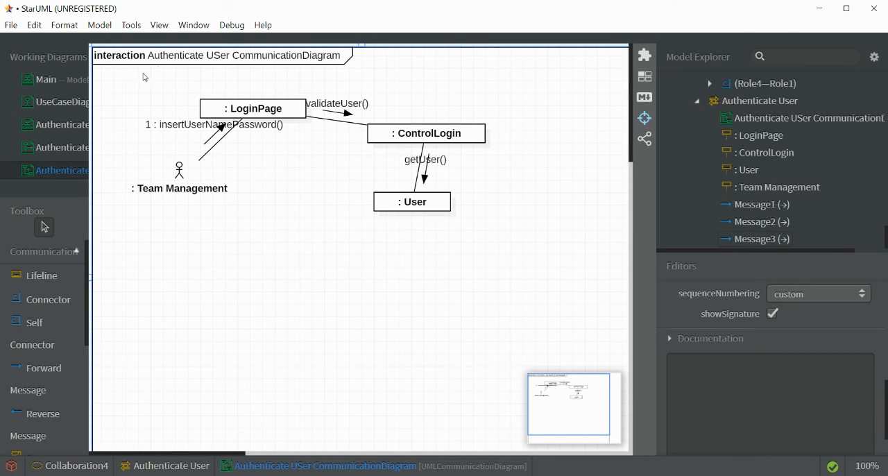
- Move the validateUser() message label away from the LoginPage lifeline so it sits clear above its arrow
{"action": "left_click", "coordinate": [378, 113]}
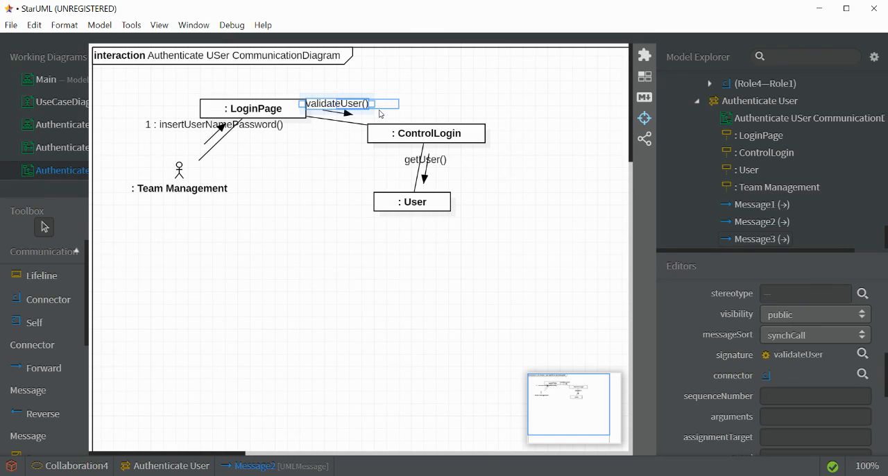
{"action": "left_click_drag", "start_coordinate": [394, 103], "coordinate": [423, 102]}
{"action": "left_click", "coordinate": [437, 160]}
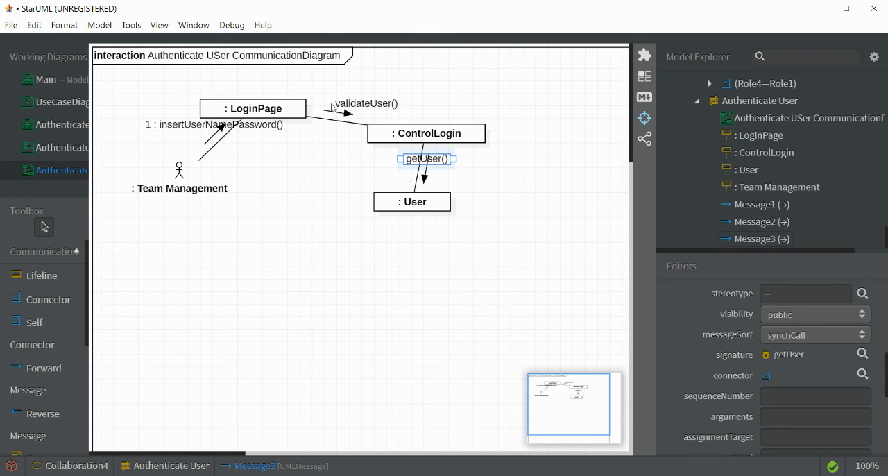
- Give the validateUser() message the sequence number 2
{"action": "left_click", "coordinate": [333, 110]}
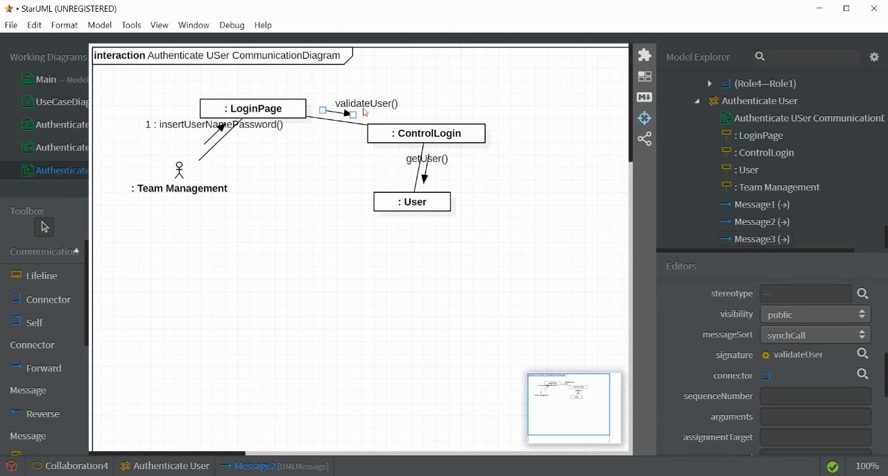
{"action": "left_click", "coordinate": [793, 392]}
{"action": "type", "text": "2"}
{"action": "left_click", "coordinate": [440, 139]}
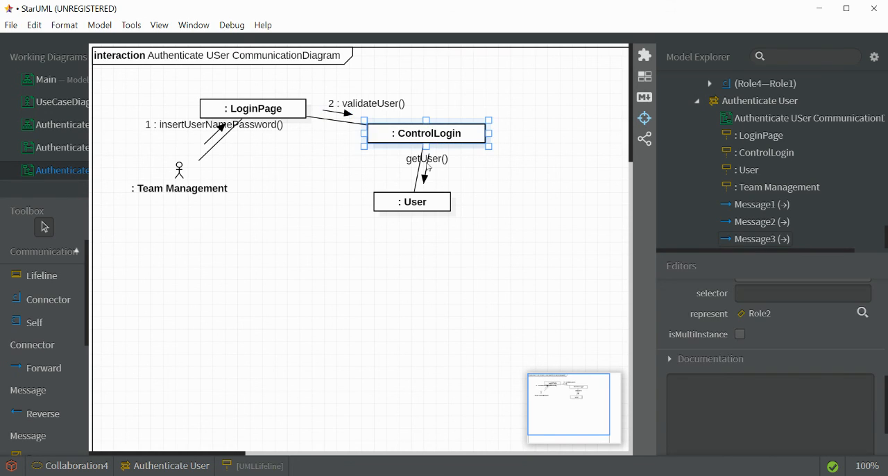
- Give the getUser() message the sequence number 3
{"action": "left_click", "coordinate": [430, 160]}
{"action": "left_click", "coordinate": [769, 397]}
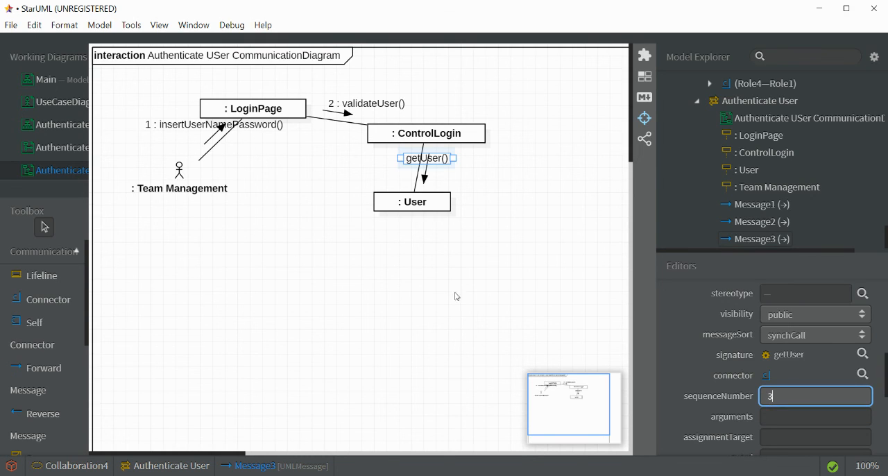
{"action": "type", "text": "3"}
{"action": "left_click", "coordinate": [480, 284]}
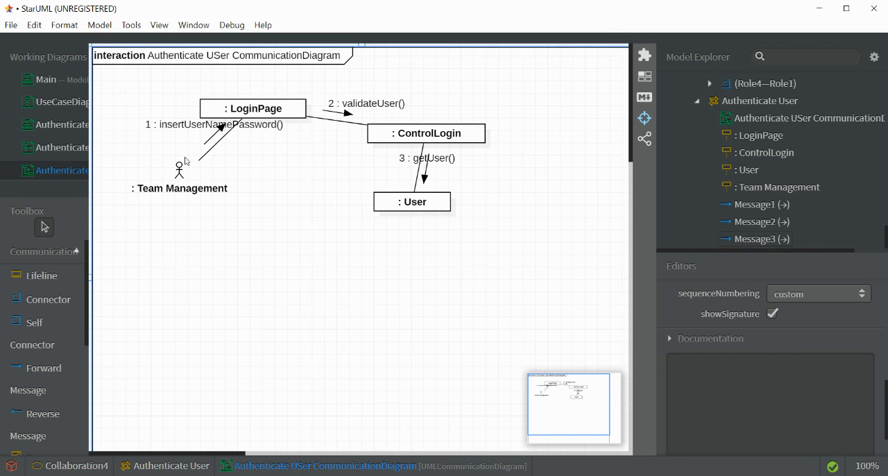
- Review the Authenticate User sequence diagram, and view the Club Information System use case diagram with nothing selected
{"action": "left_click", "coordinate": [49, 149]}
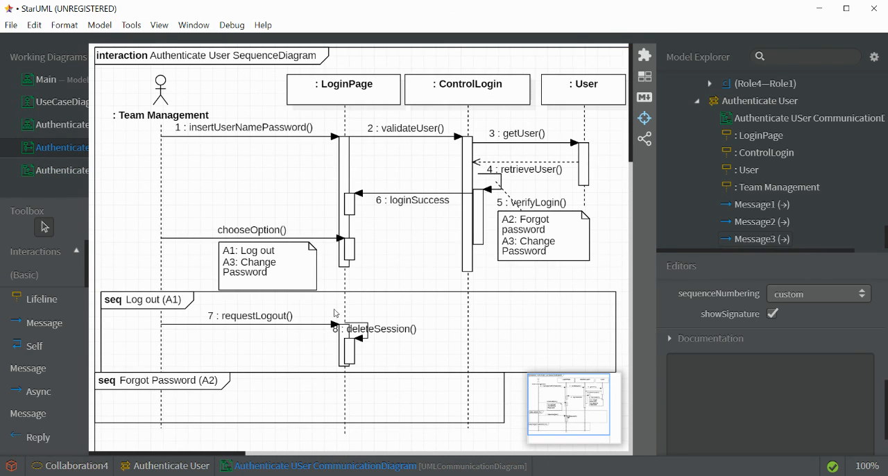
{"action": "left_click", "coordinate": [50, 104]}
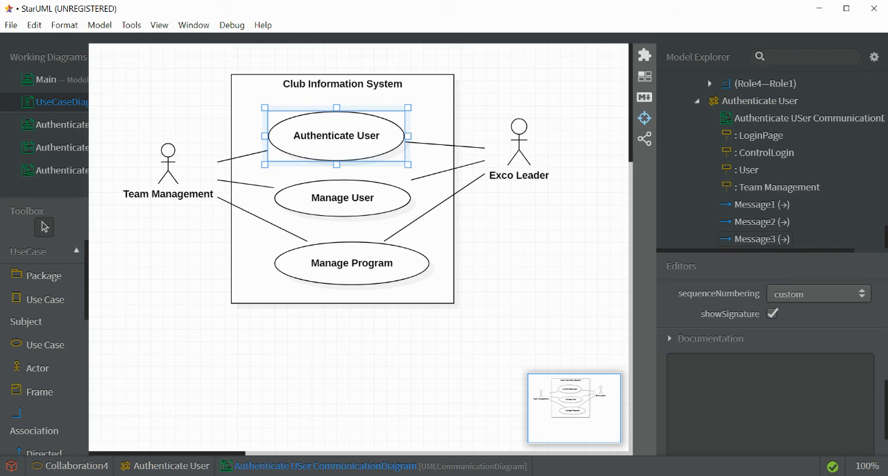
{"action": "left_click", "coordinate": [346, 355]}
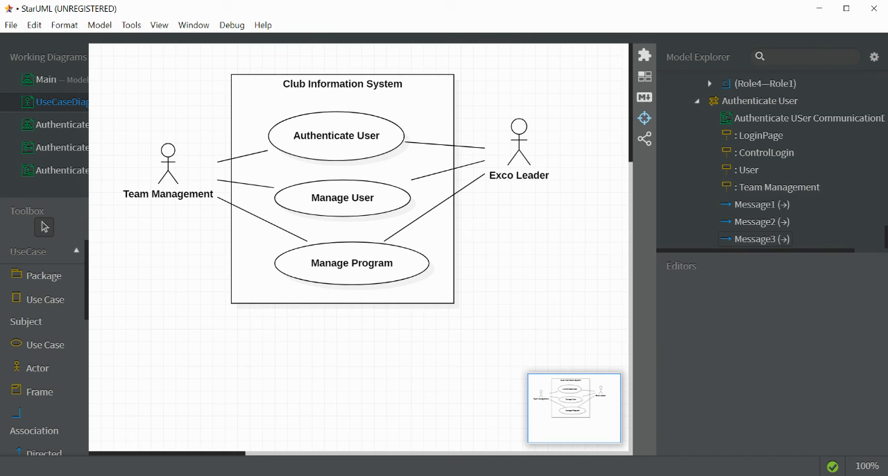